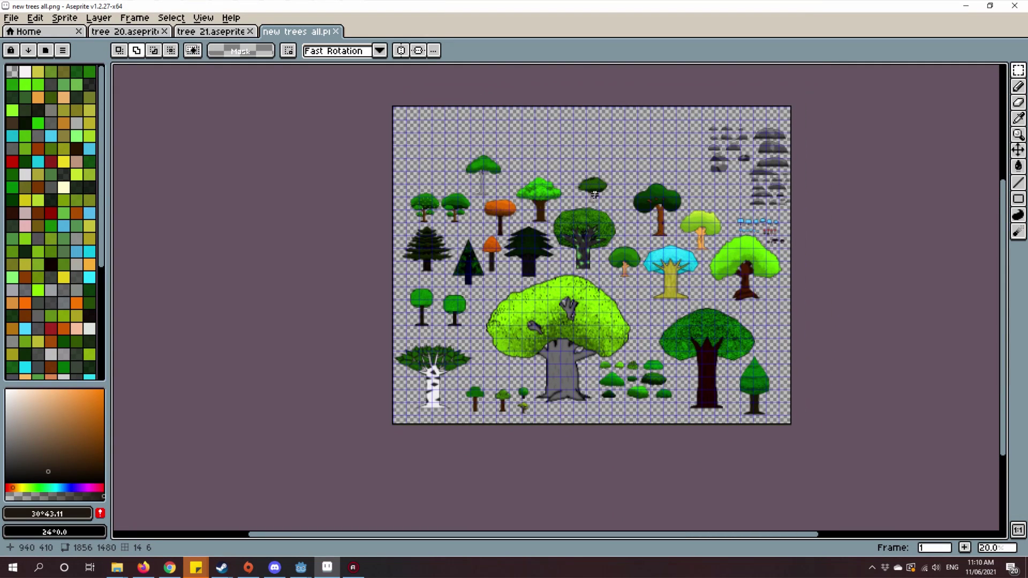
# Step: Pan the reference tree sheet to inspect the grey-trunk and square-canopy trees
pyautogui.moveTo(594, 192); pyautogui.dragTo(559, 401)
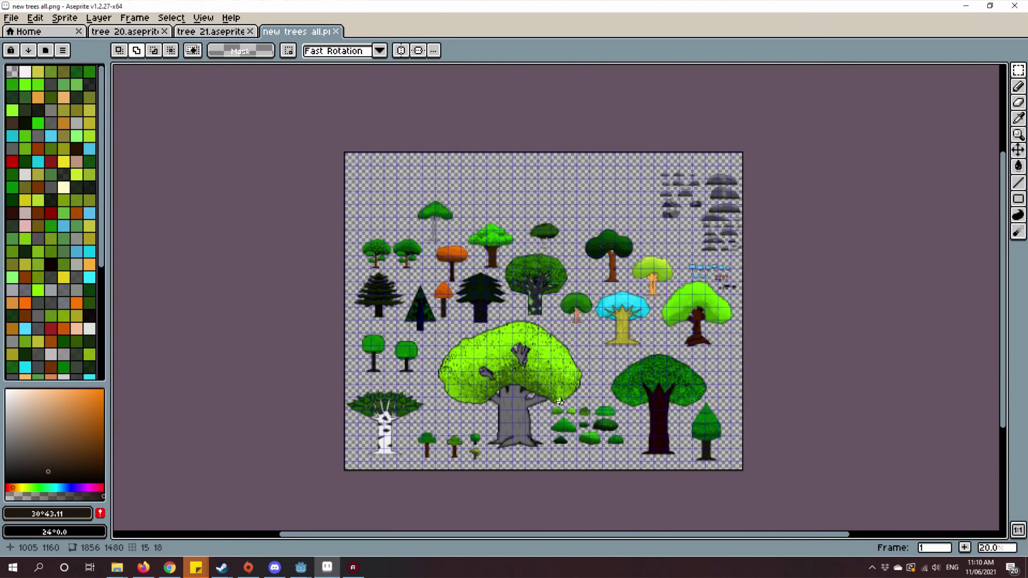
pyautogui.scroll(2, 559, 400)
pyautogui.scroll(2, 482, 345)
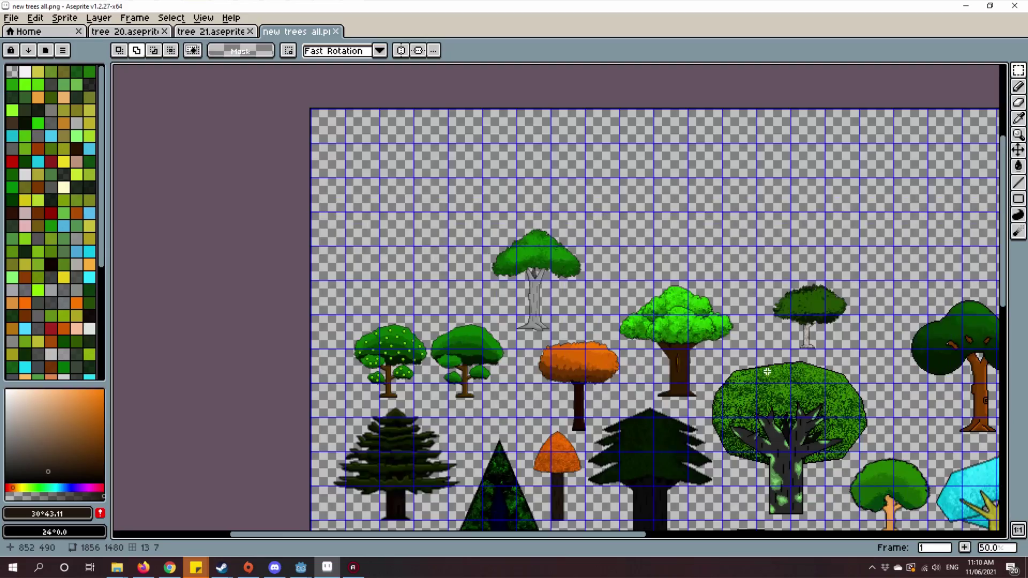
pyautogui.scroll(2, 455, 320)
pyautogui.moveTo(440, 350); pyautogui.dragTo(482, 251)
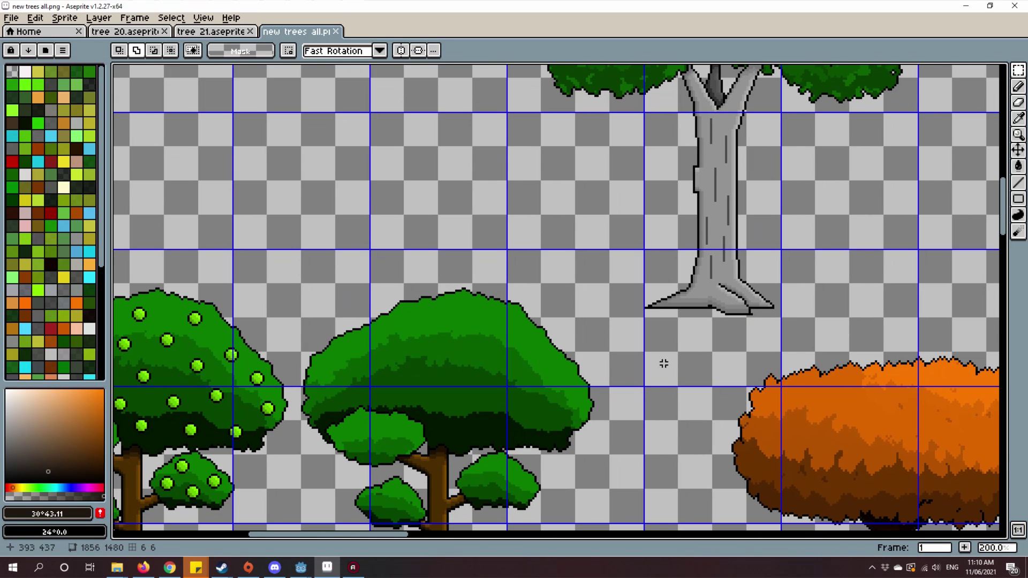
pyautogui.scroll(2, 481, 341)
pyautogui.scroll(2, 417, 393)
pyautogui.scroll(-2, 563, 285)
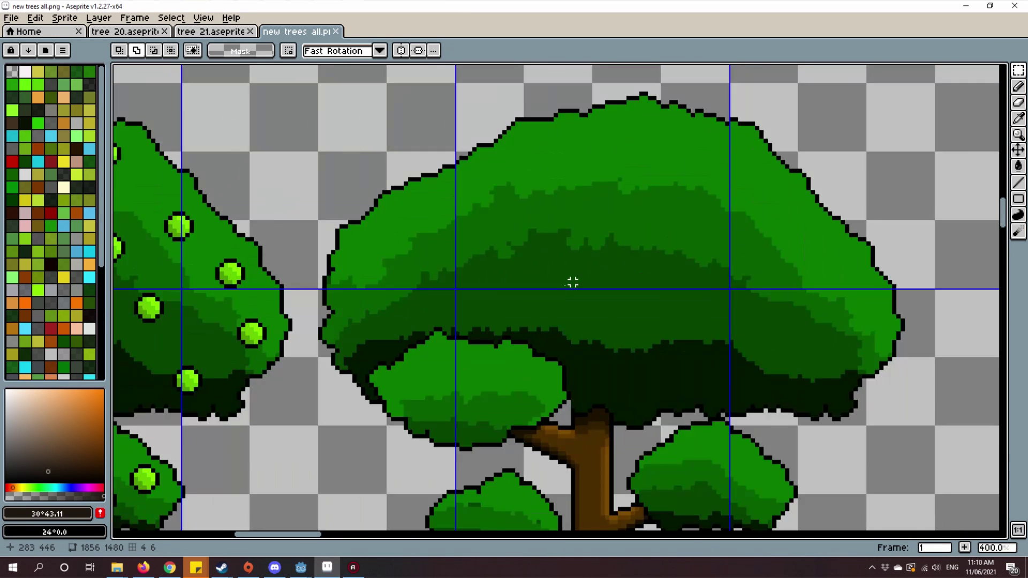
pyautogui.moveTo(562, 285)
pyautogui.mouseDown()
pyautogui.moveTo(615, 266)
pyautogui.moveTo(551, 385)
pyautogui.mouseUp()
pyautogui.scroll(-3, 712, 374)
pyautogui.scroll(-2, 508, 299)
pyautogui.scroll(-2, 579, 290)
pyautogui.scroll(4, 635, 322)
pyautogui.moveTo(570, 121); pyautogui.dragTo(443, 260)
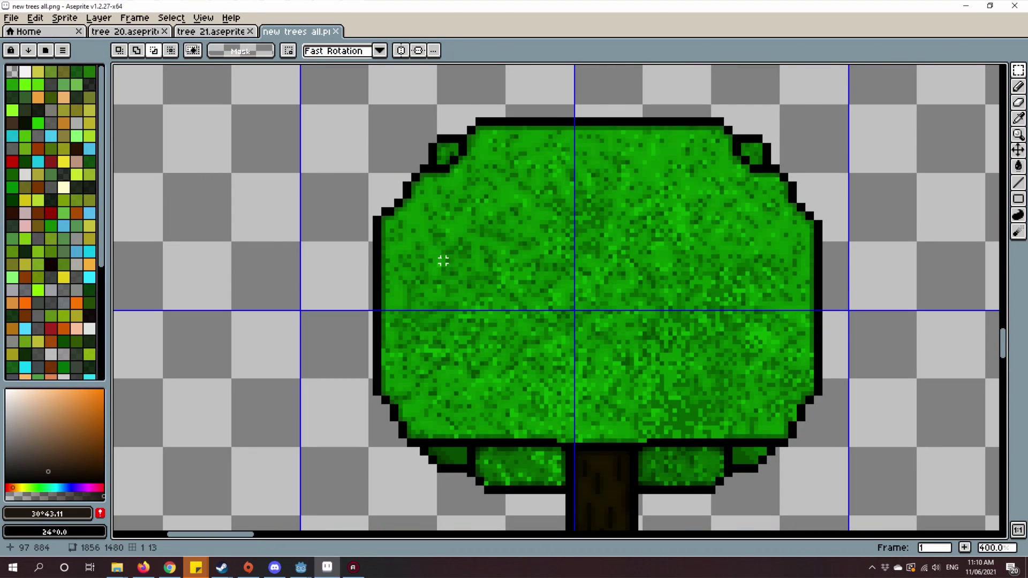
pyautogui.scroll(-5, 888, 158)
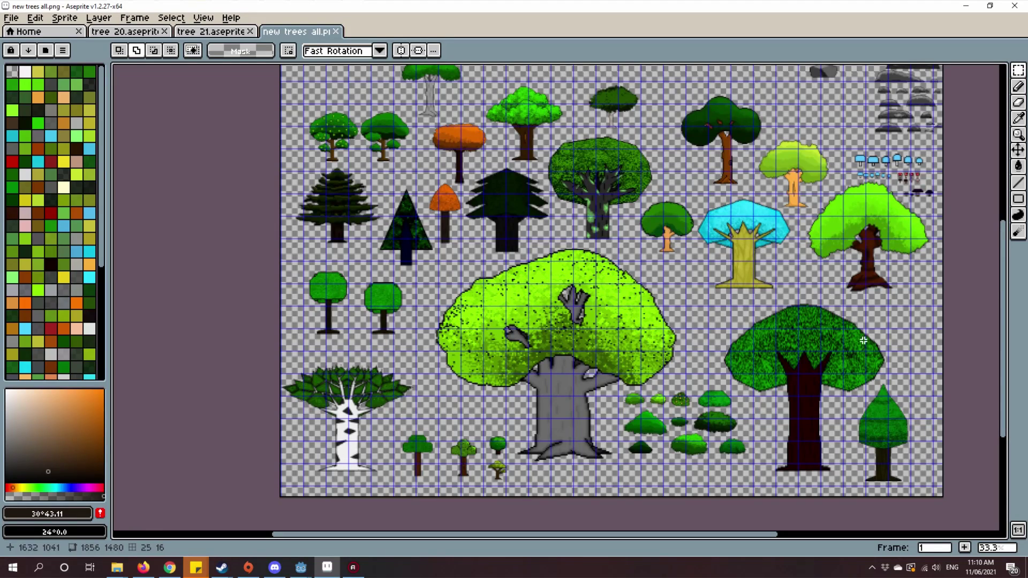
pyautogui.middleClick(784, 343)
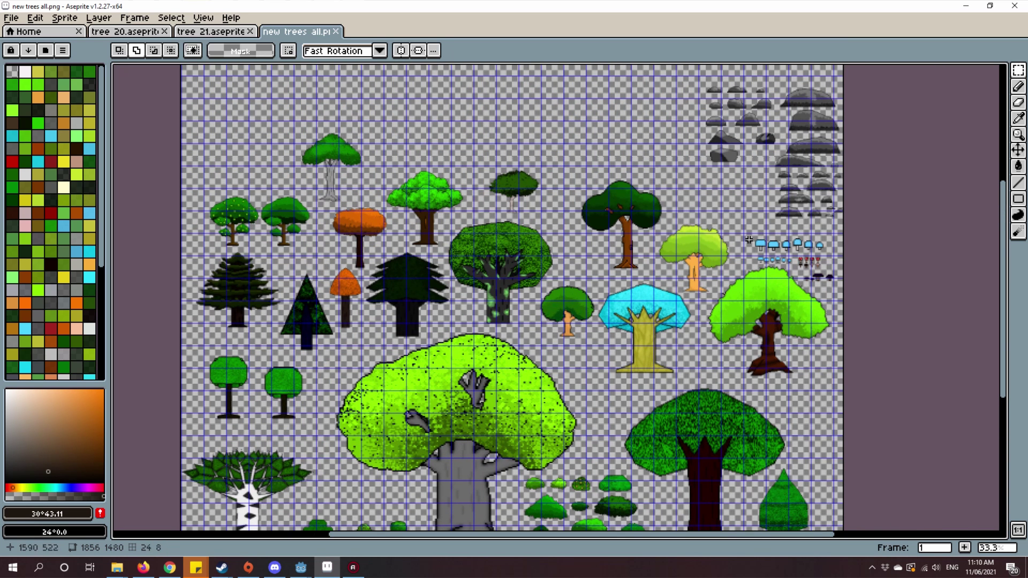
pyautogui.scroll(-1, 706, 273)
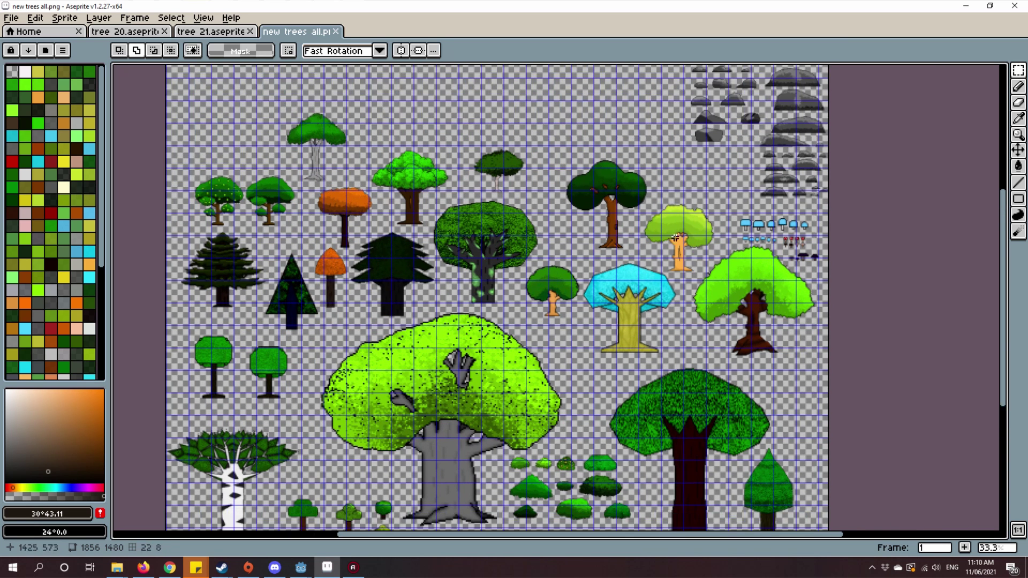
pyautogui.scroll(-2, 747, 361)
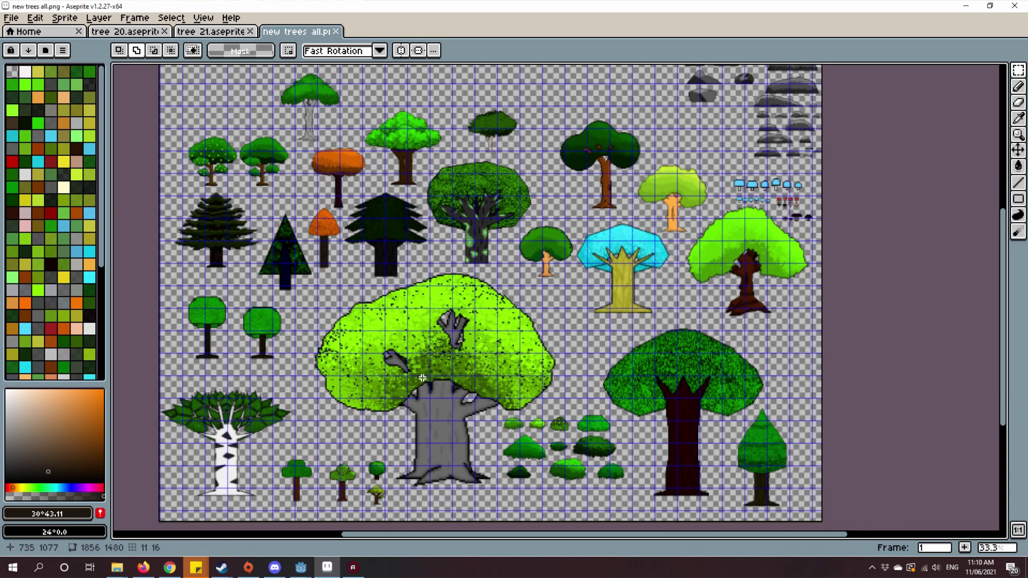
# Step: Pan across the fir trees, the large bright green tree and the row of bushes
pyautogui.moveTo(235, 239); pyautogui.dragTo(315, 283)
pyautogui.scroll(5, 315, 282)
pyautogui.scroll(-2, 385, 279)
pyautogui.scroll(3, 464, 330)
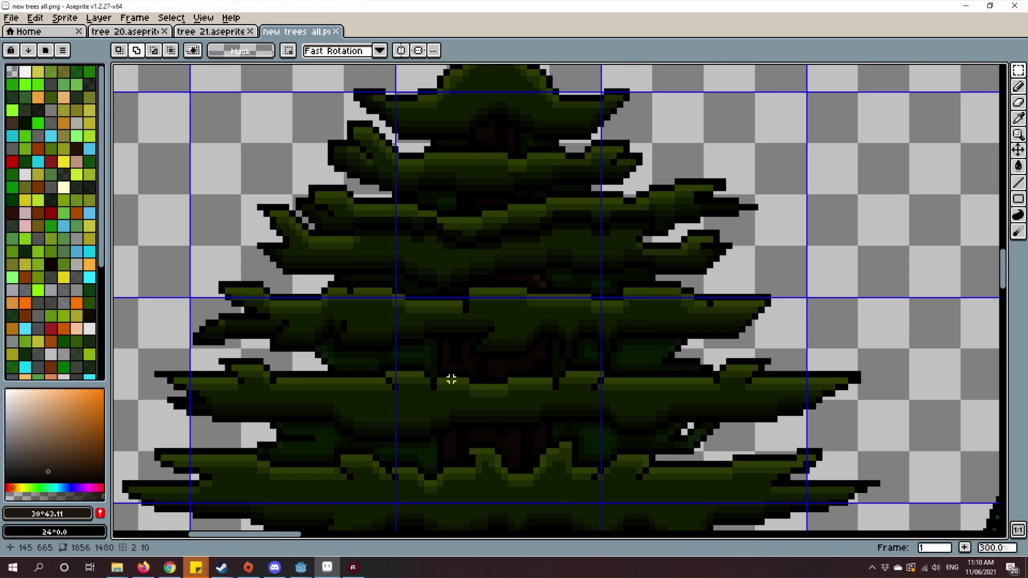
pyautogui.scroll(-4, 451, 380)
pyautogui.moveTo(497, 313); pyautogui.dragTo(561, 265)
pyautogui.moveTo(563, 305); pyautogui.dragTo(596, 298)
pyautogui.scroll(-1, 596, 299)
pyautogui.scroll(1, 562, 417)
pyautogui.scroll(3, 582, 386)
pyautogui.scroll(-3, 581, 386)
pyautogui.scroll(2, 581, 386)
pyautogui.moveTo(582, 387); pyautogui.dragTo(554, 361)
pyautogui.scroll(-2, 555, 362)
pyautogui.moveTo(554, 321)
pyautogui.mouseDown()
pyautogui.moveTo(518, 255)
pyautogui.moveTo(451, 362)
pyautogui.mouseUp()
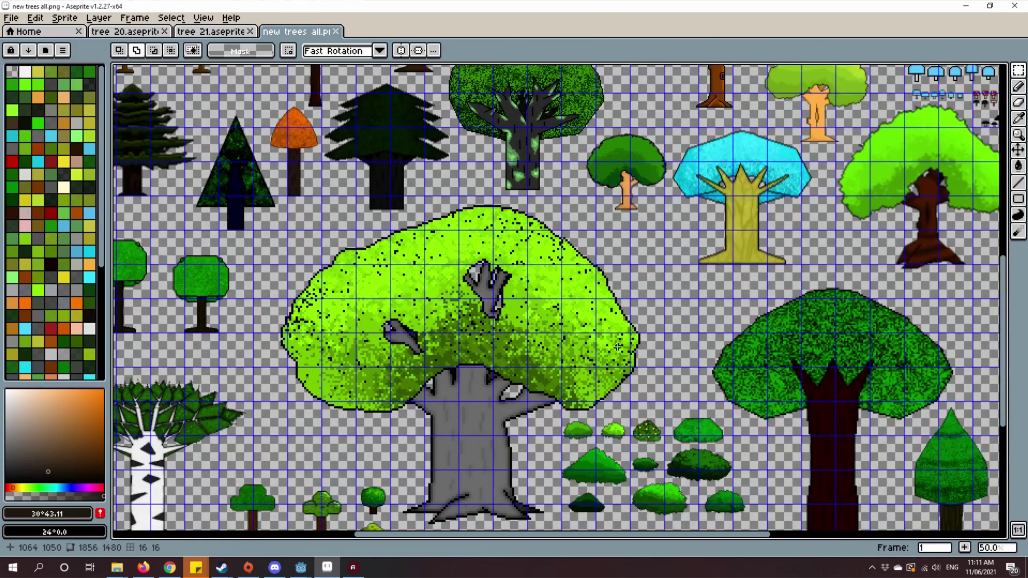
pyautogui.scroll(-1, 619, 326)
pyautogui.scroll(1, 562, 346)
pyautogui.moveTo(562, 346)
pyautogui.mouseDown()
pyautogui.moveTo(611, 361)
pyautogui.moveTo(366, 310)
pyautogui.mouseUp()
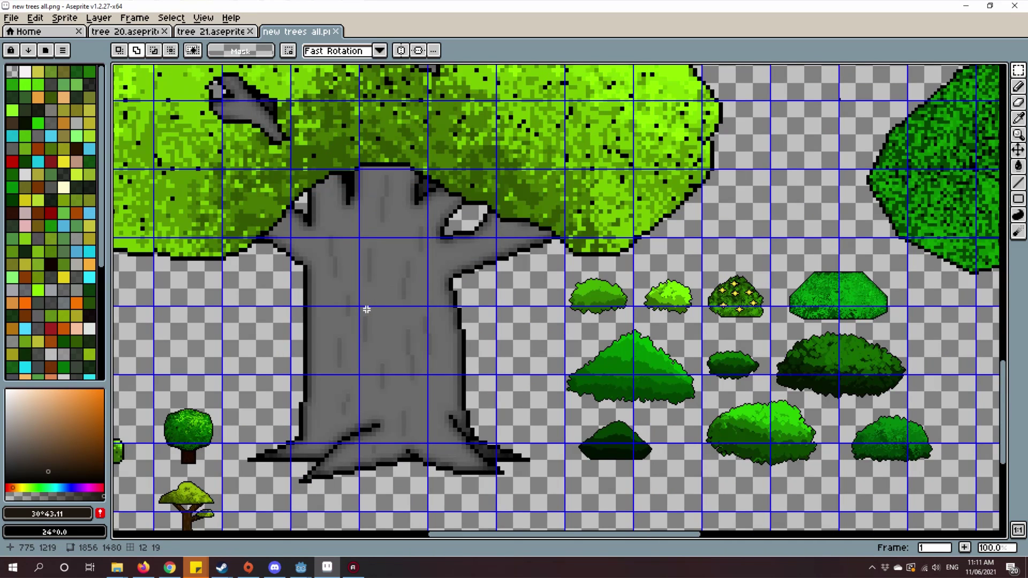
pyautogui.scroll(1, 594, 334)
pyautogui.moveTo(591, 334); pyautogui.dragTo(691, 378)
pyautogui.moveTo(434, 337); pyautogui.dragTo(629, 268)
pyautogui.scroll(1, 628, 268)
pyautogui.moveTo(573, 285); pyautogui.dragTo(657, 325)
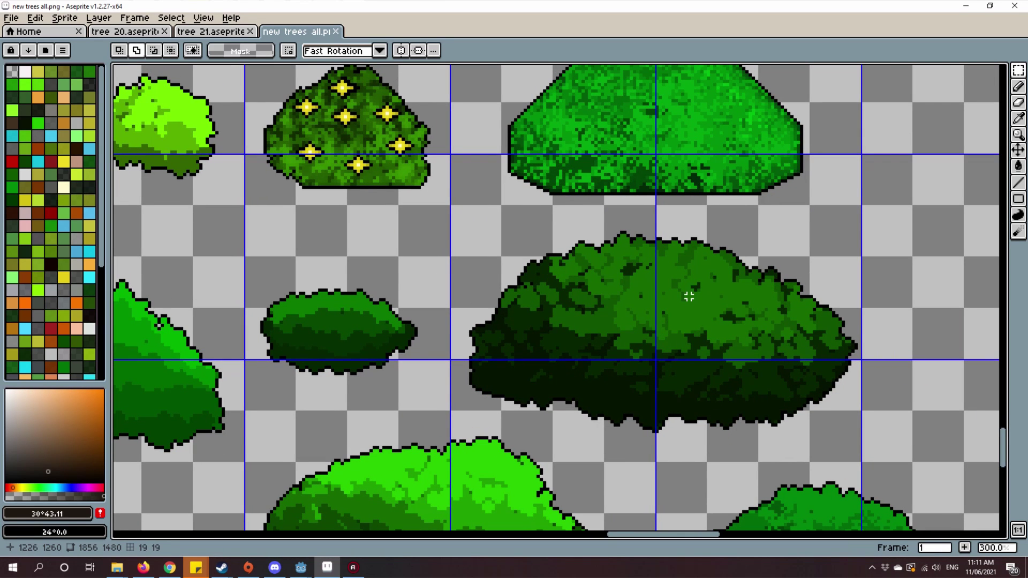
pyautogui.scroll(-6, 688, 297)
pyautogui.scroll(2, 505, 334)
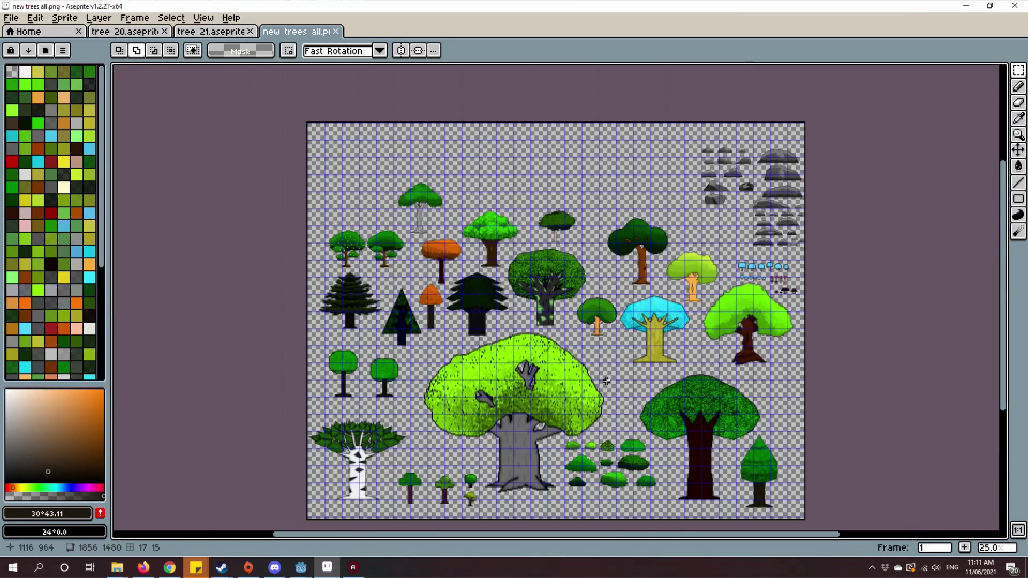
pyautogui.scroll(1, 632, 414)
pyautogui.scroll(-1, 482, 361)
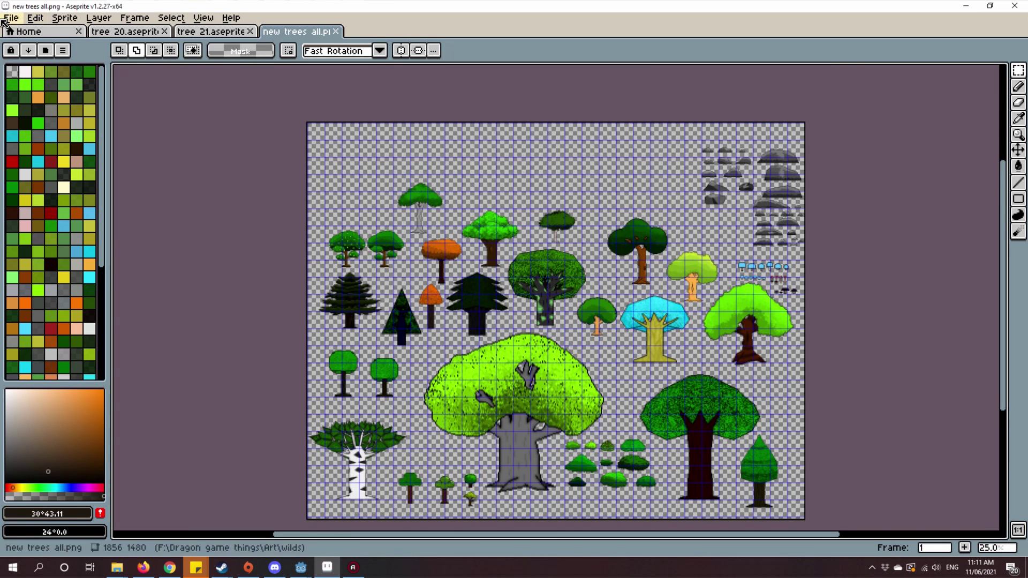
# Step: Create a new blank 192×192 transparent RGBA sprite
pyautogui.click(11, 17)
pyautogui.click(32, 39)
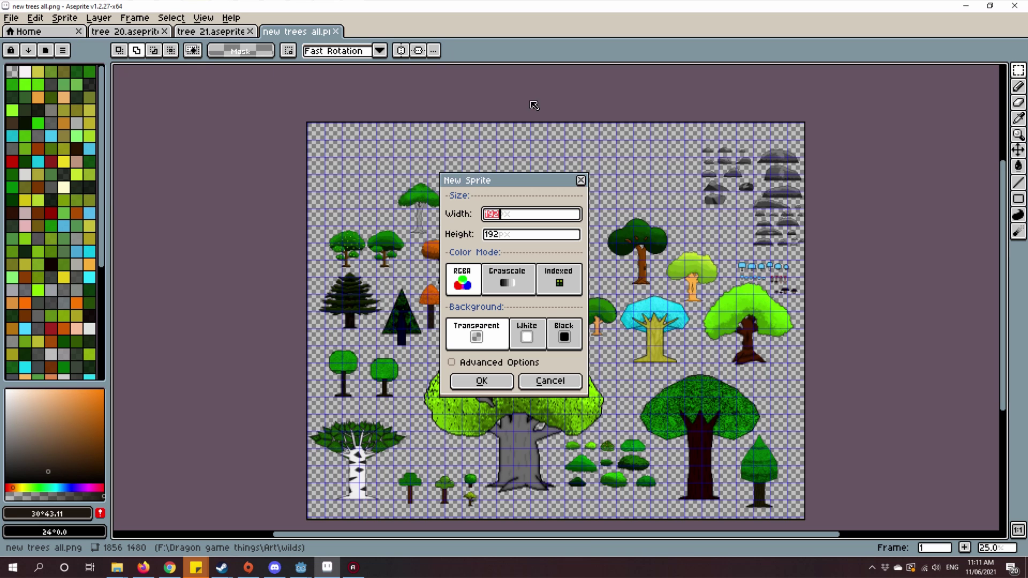
pyautogui.click(481, 381)
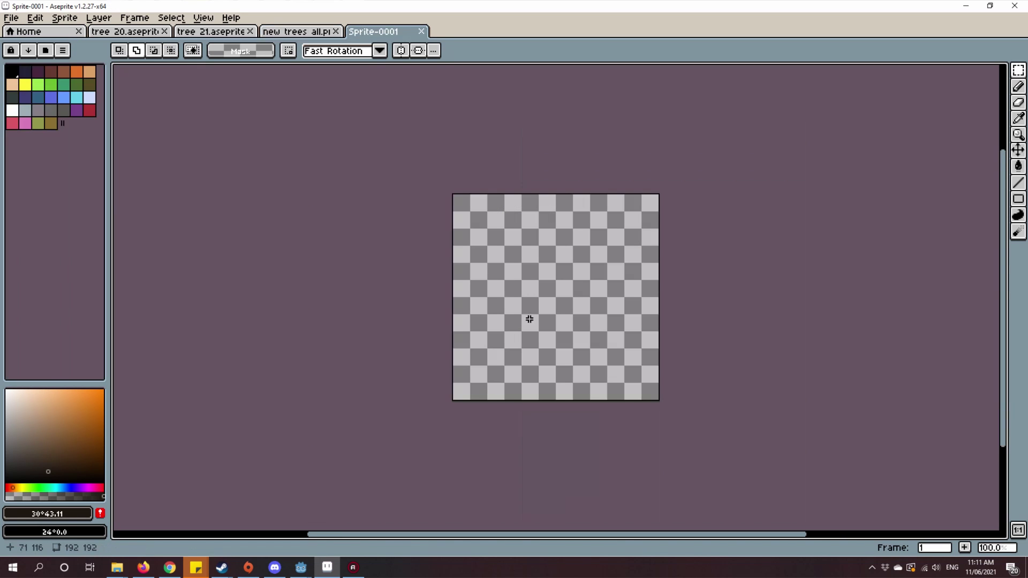
# Step: Set the grid to 64×64 pixels so the canvas is divided 3×3
pyautogui.click(204, 17)
pyautogui.moveTo(211, 76)
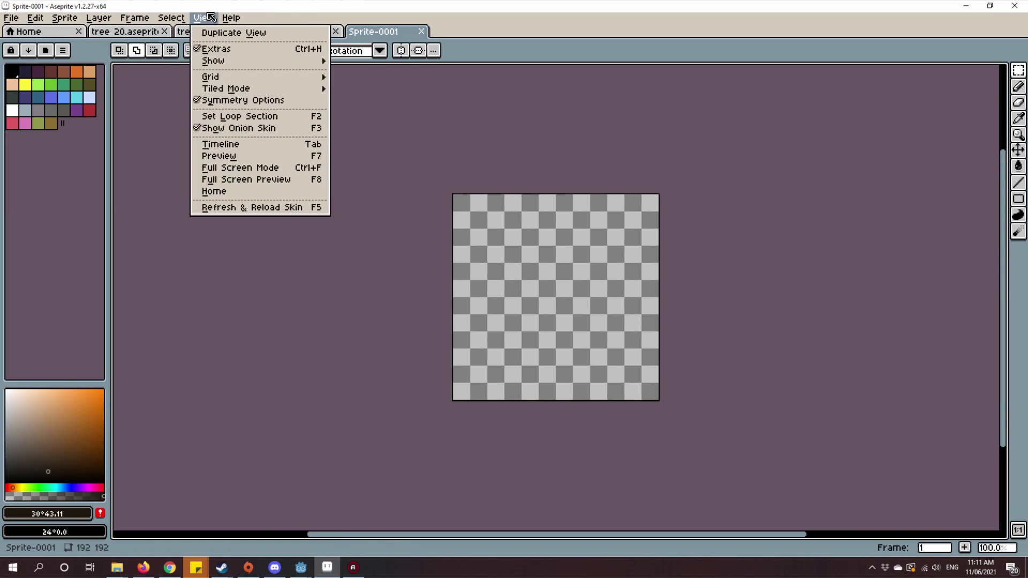
pyautogui.click(385, 77)
pyautogui.click(478, 286)
pyautogui.click(575, 285)
pyautogui.write('64')
pyautogui.click(501, 313)
pyautogui.scroll(2, 536, 255)
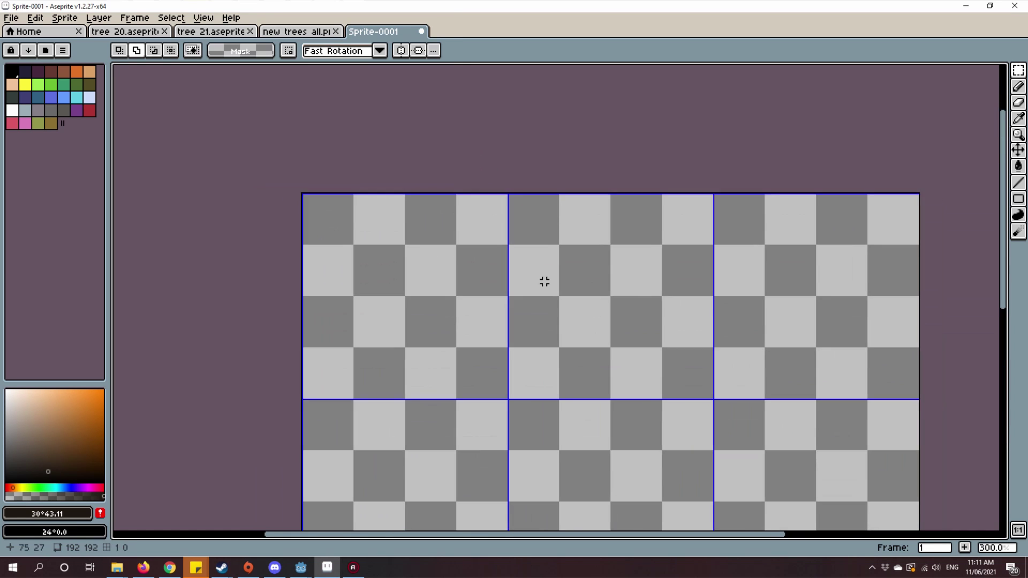
# Step: Recenter the canvas, show the layers timeline and bring up the layer menu
pyautogui.moveTo(708, 348); pyautogui.dragTo(666, 305)
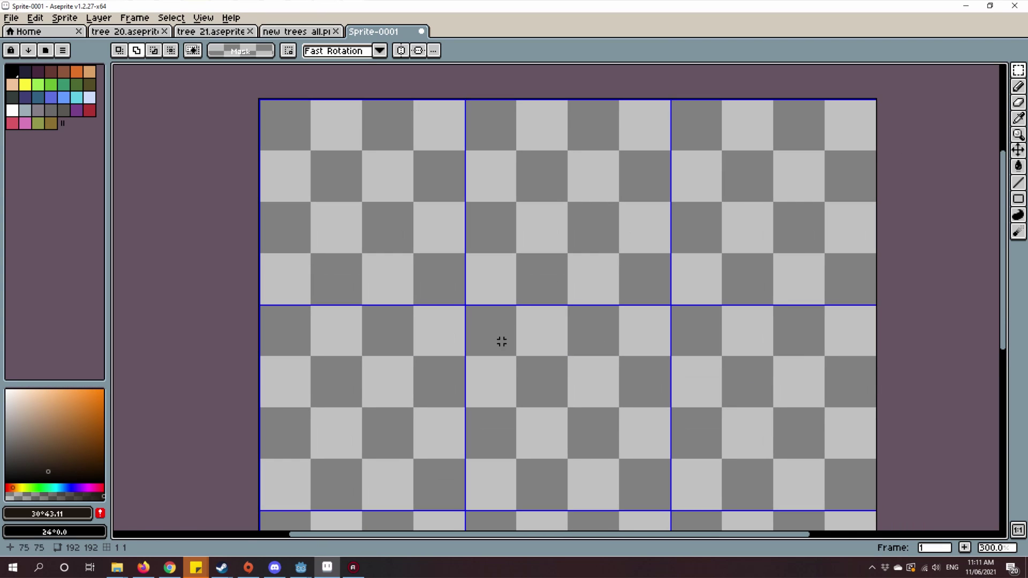
pyautogui.press('Tab')
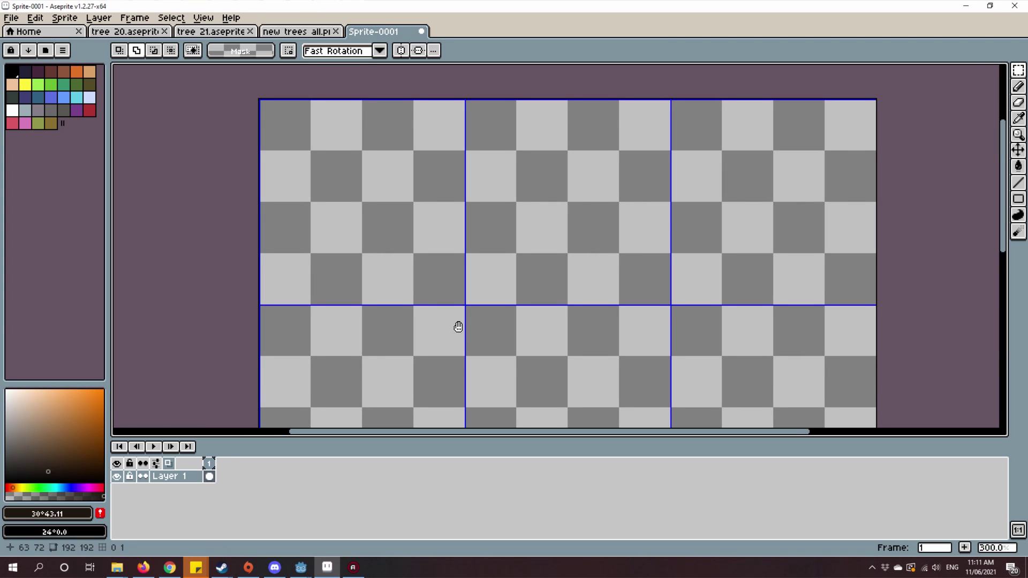
pyautogui.scroll(-1, 455, 325)
pyautogui.scroll(2, 442, 337)
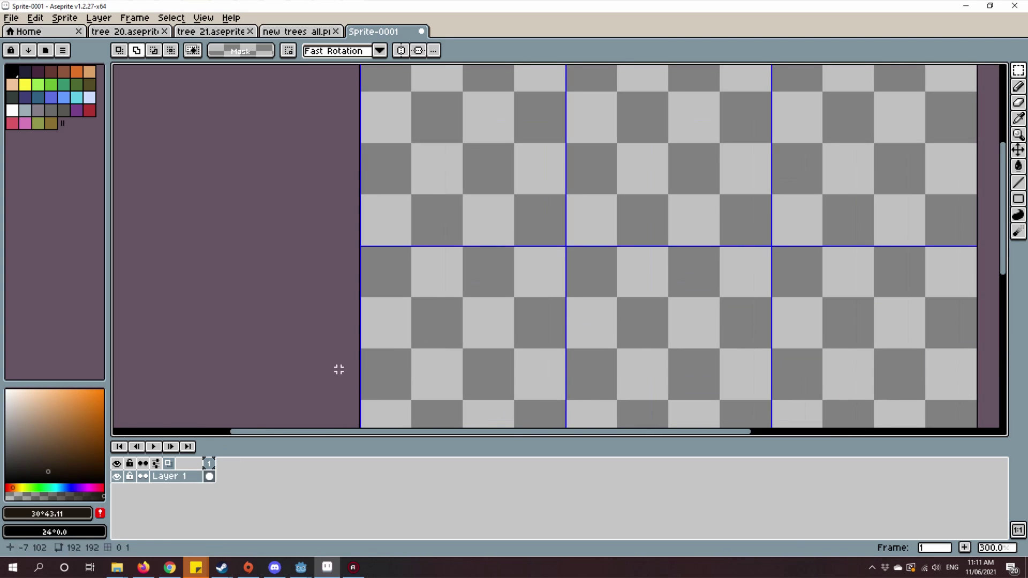
pyautogui.scroll(-1, 554, 258)
pyautogui.moveTo(651, 136); pyautogui.dragTo(614, 205)
pyautogui.scroll(1, 614, 204)
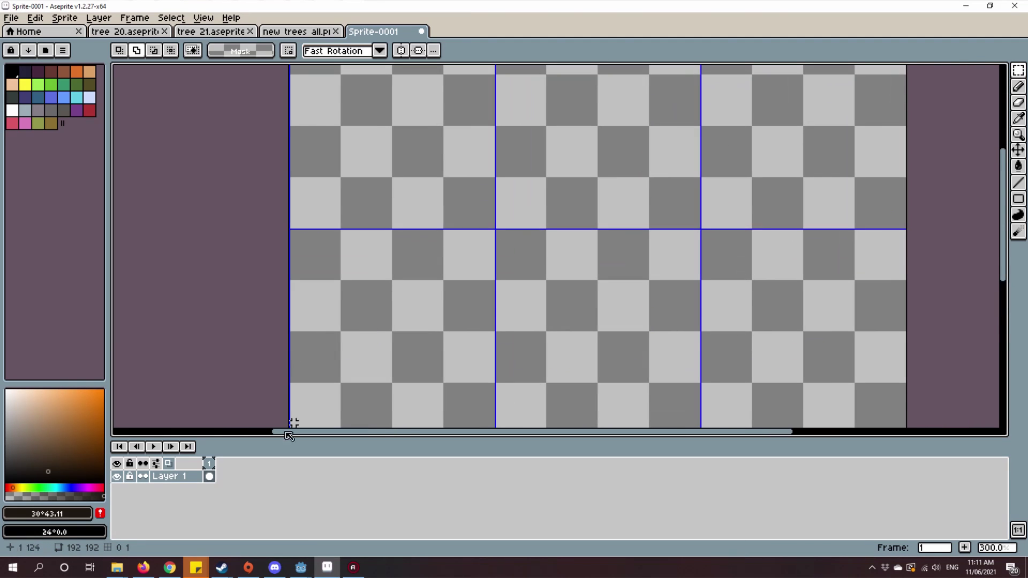
pyautogui.rightClick(173, 475)
# Step: Add Layer 2 above Layer 1 and name it 'leaves'
pyautogui.click(203, 447)
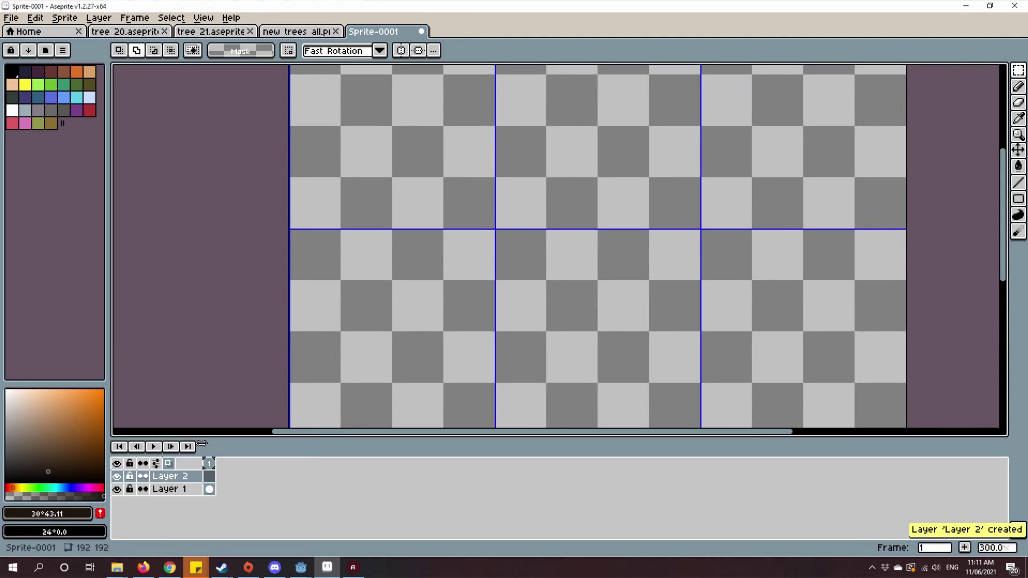
pyautogui.doubleClick(169, 475)
pyautogui.write('leaves')
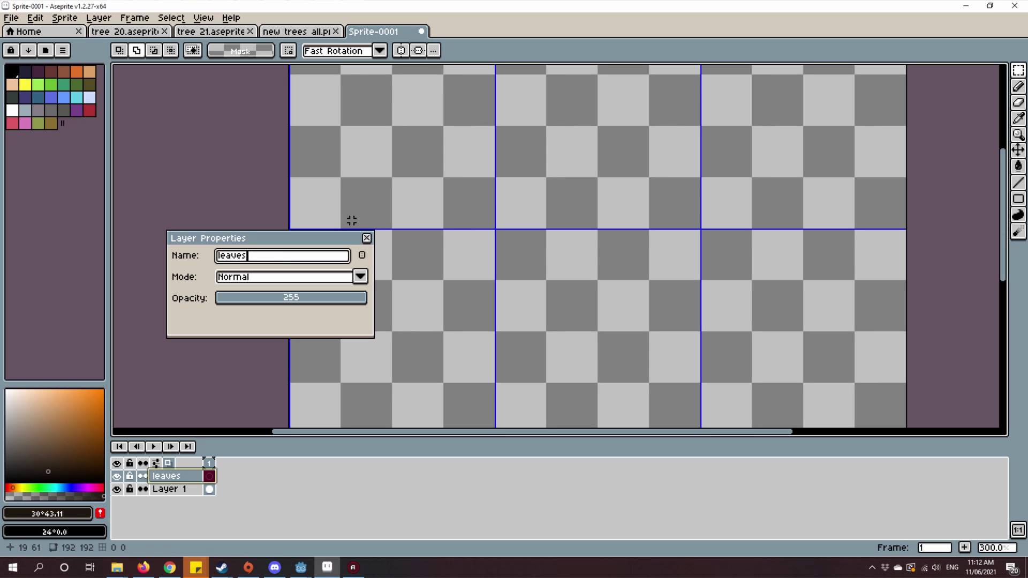
pyautogui.press('Return')
# Step: Rename Layer 1 to 'wood'
pyautogui.doubleClick(168, 489)
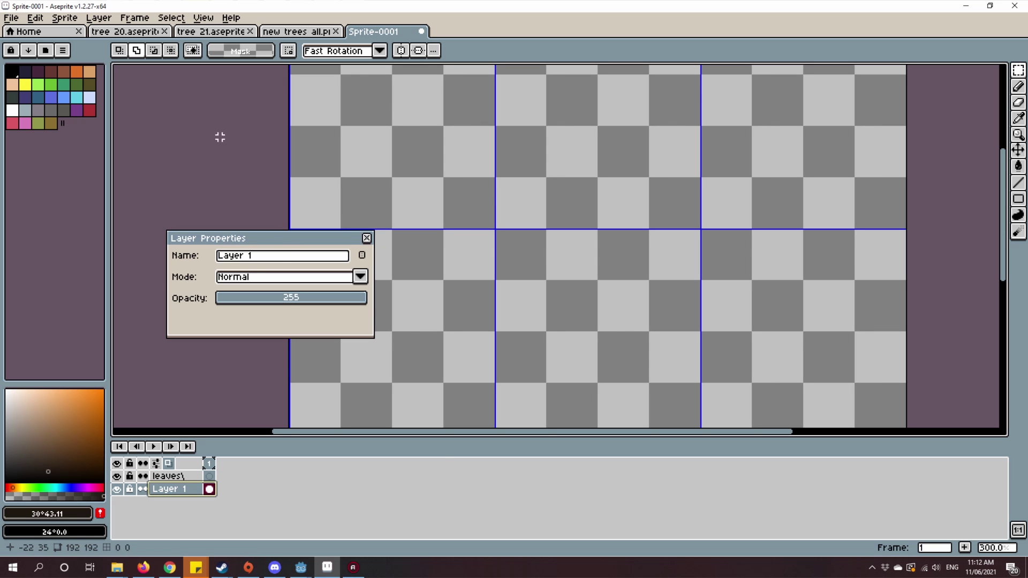
pyautogui.moveTo(277, 255); pyautogui.dragTo(215, 255)
pyautogui.write('woo')
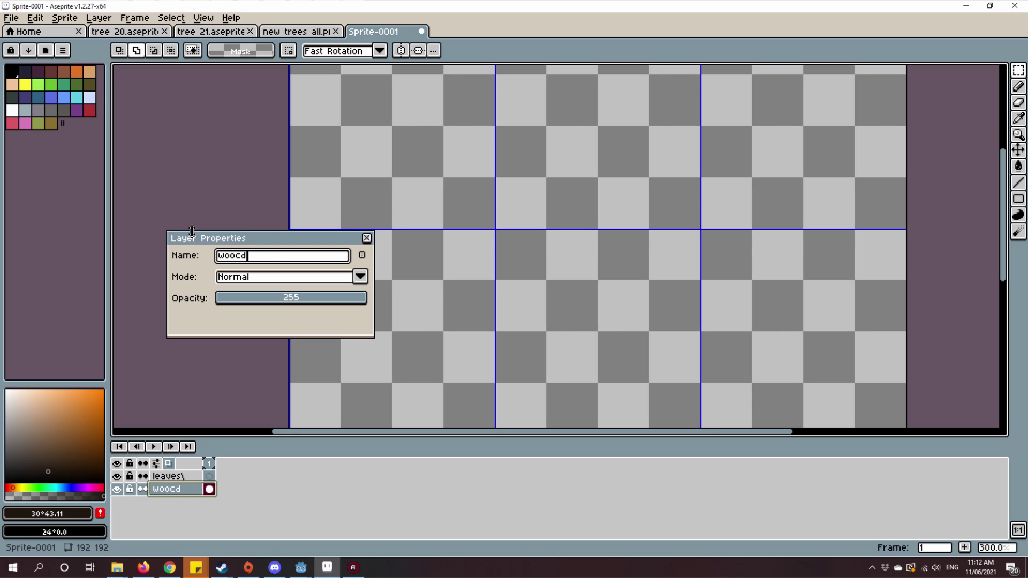
pyautogui.write('d')
pyautogui.press('Return')
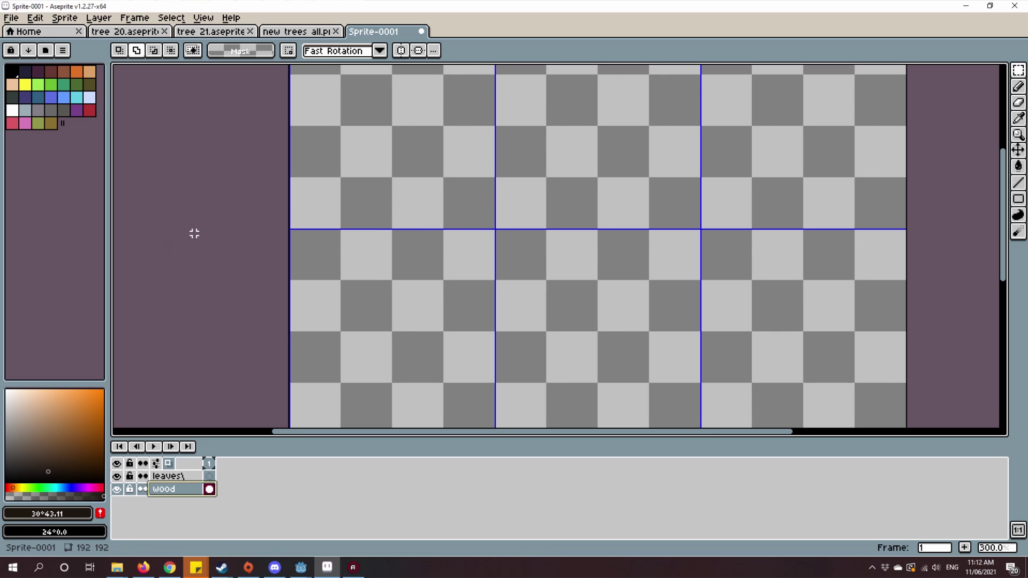
pyautogui.scroll(-2, 194, 233)
# Step: On the tree sheet, try a black pencil test stroke and undo it
pyautogui.click(297, 30)
pyautogui.scroll(2, 421, 211)
pyautogui.scroll(2, 421, 210)
pyautogui.scroll(1, 521, 191)
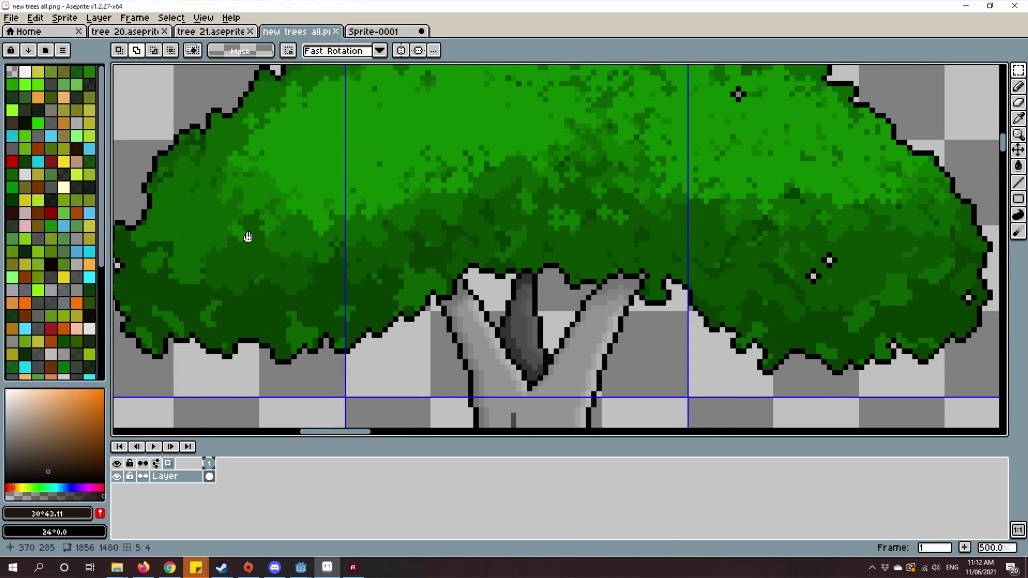
pyautogui.scroll(1, 420, 210)
pyautogui.scroll(1, 522, 279)
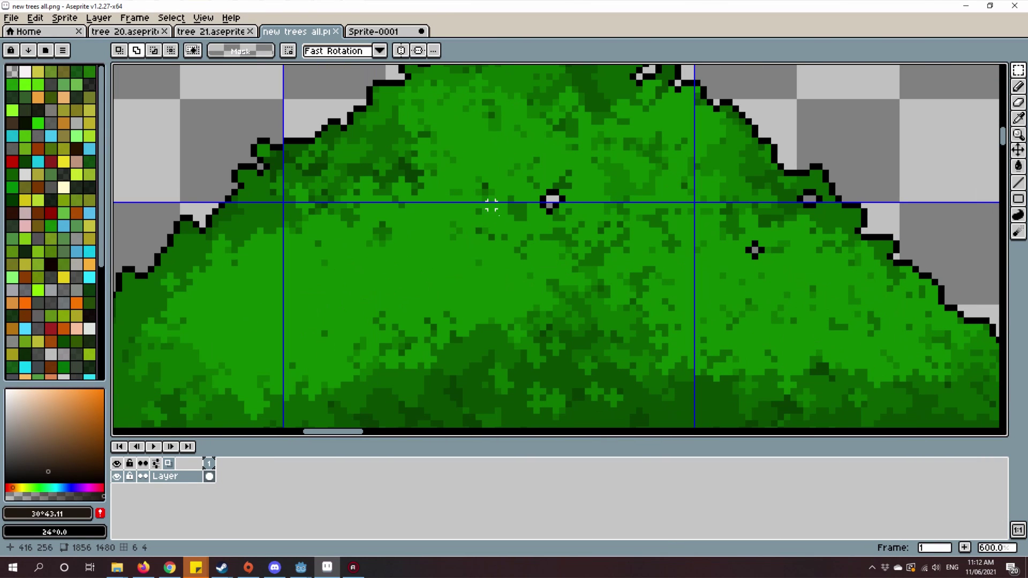
pyautogui.scroll(-3, 361, 230)
pyautogui.scroll(3, 421, 196)
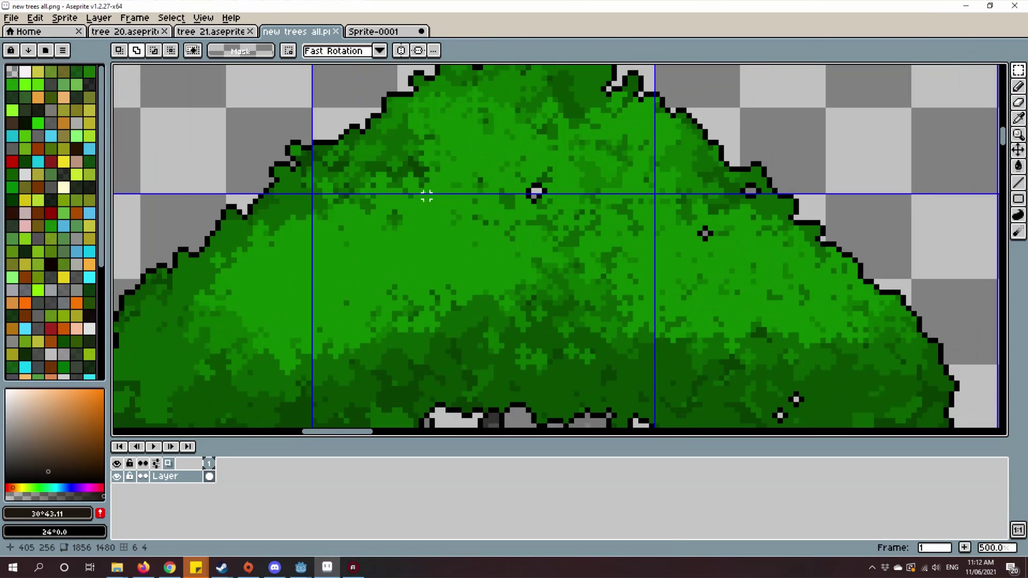
pyautogui.press('b')
pyautogui.click(119, 49)
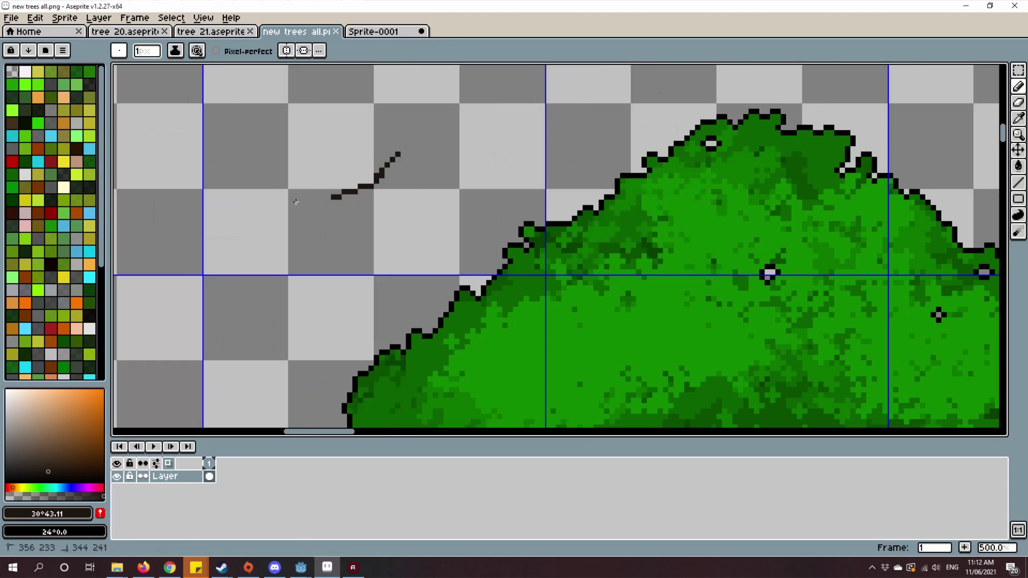
pyautogui.moveTo(402, 161); pyautogui.dragTo(249, 218)
pyautogui.scroll(2, 444, 243)
pyautogui.scroll(4, 444, 244)
pyautogui.scroll(-3, 445, 243)
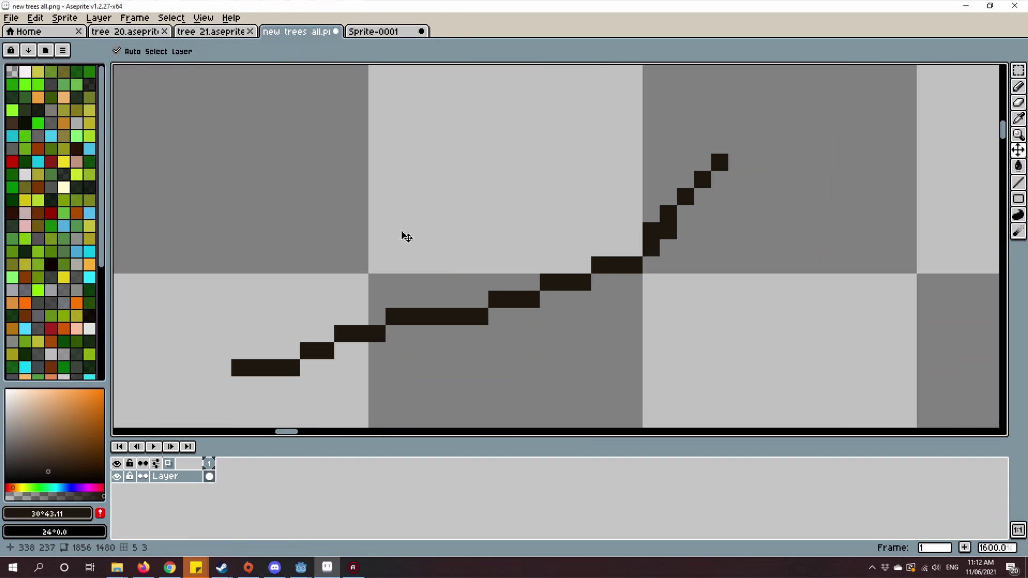
pyautogui.hotkey('ctrl', 'z')
# Step: Undo black test shapes drawn with a thicker brush, then pick a very dark green
pyautogui.click(145, 51)
pyautogui.write('3')
pyautogui.moveTo(479, 231)
pyautogui.mouseDown()
pyautogui.moveTo(562, 337)
pyautogui.moveTo(659, 306)
pyautogui.mouseUp()
pyautogui.hotkey('ctrl', 'z')
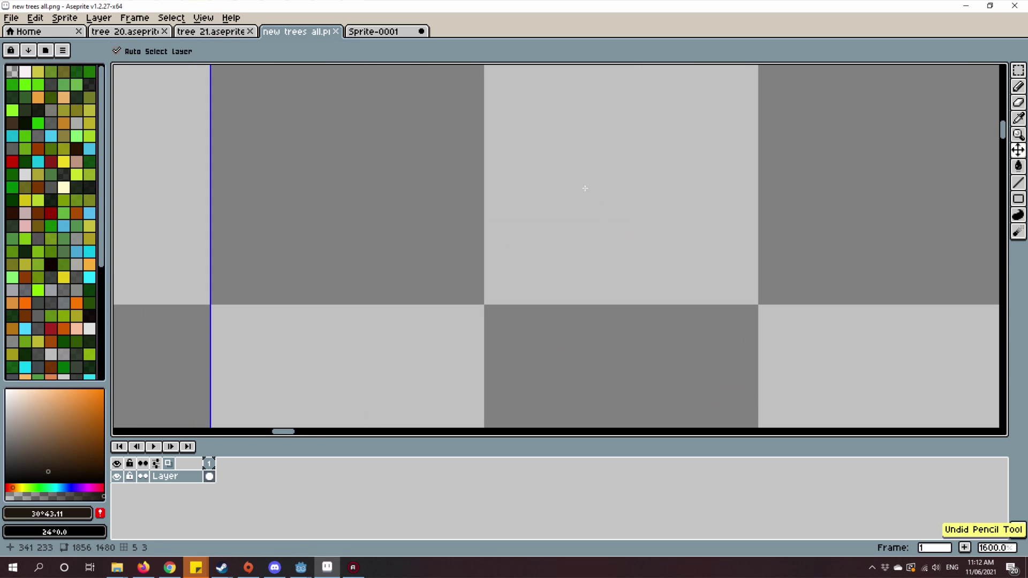
pyautogui.moveTo(563, 185); pyautogui.dragTo(739, 193)
pyautogui.scroll(-3, 794, 228)
pyautogui.scroll(3, 795, 228)
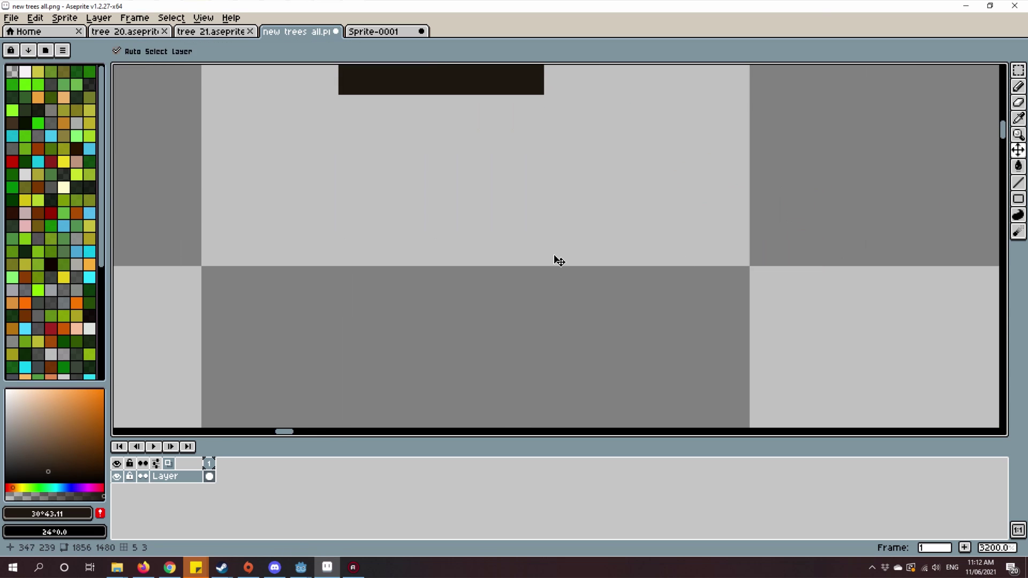
pyautogui.scroll(-3, 554, 258)
pyautogui.hotkey('ctrl', 'z')
pyautogui.scroll(-2, 667, 277)
pyautogui.scroll(1, 666, 277)
# Step: Choose a medium green drawing colour and test-spray some green pixels
pyautogui.click(35, 487)
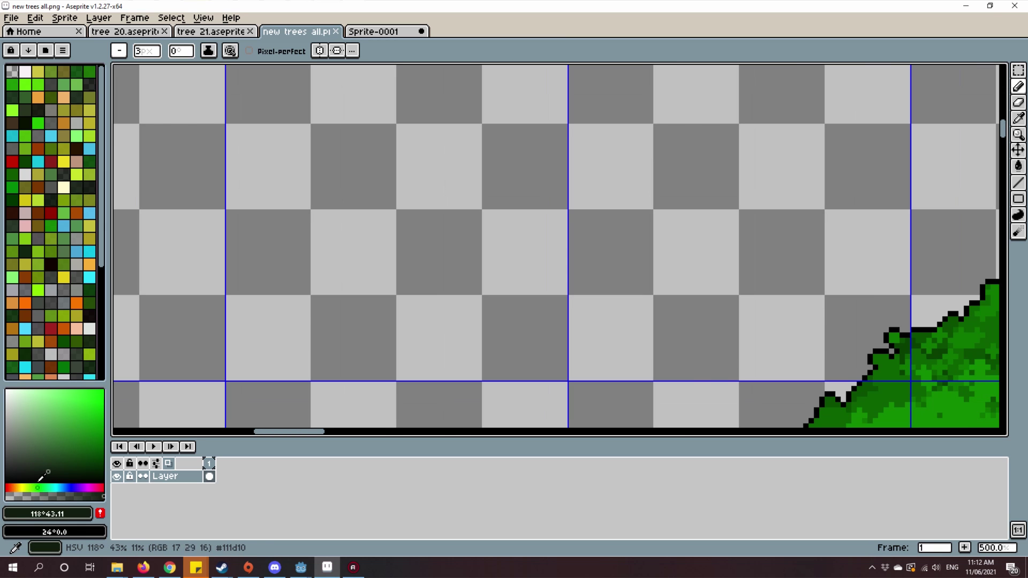
pyautogui.moveTo(48, 426); pyautogui.dragTo(100, 402)
pyautogui.moveTo(161, 411); pyautogui.dragTo(175, 411)
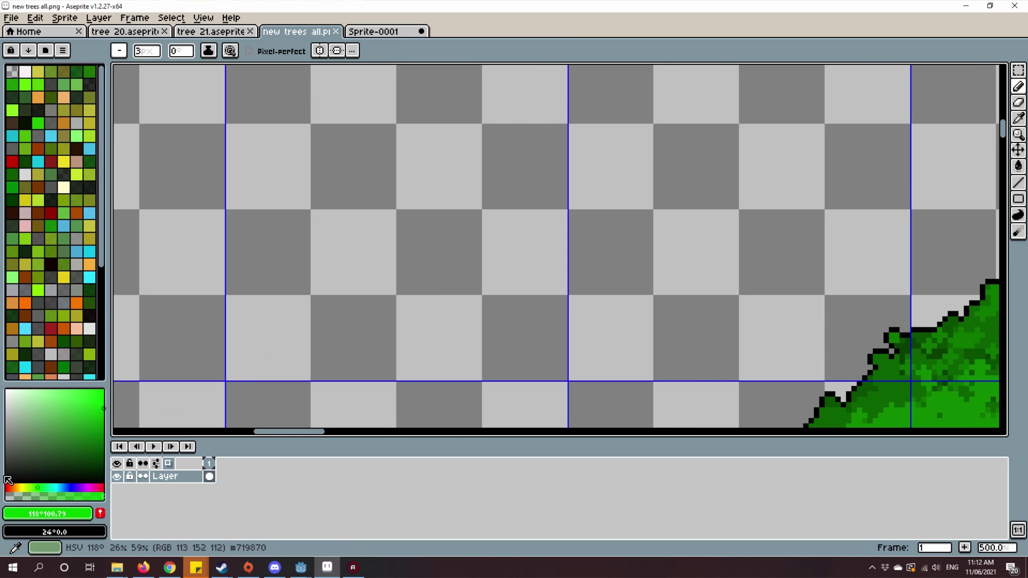
pyautogui.click(96, 450)
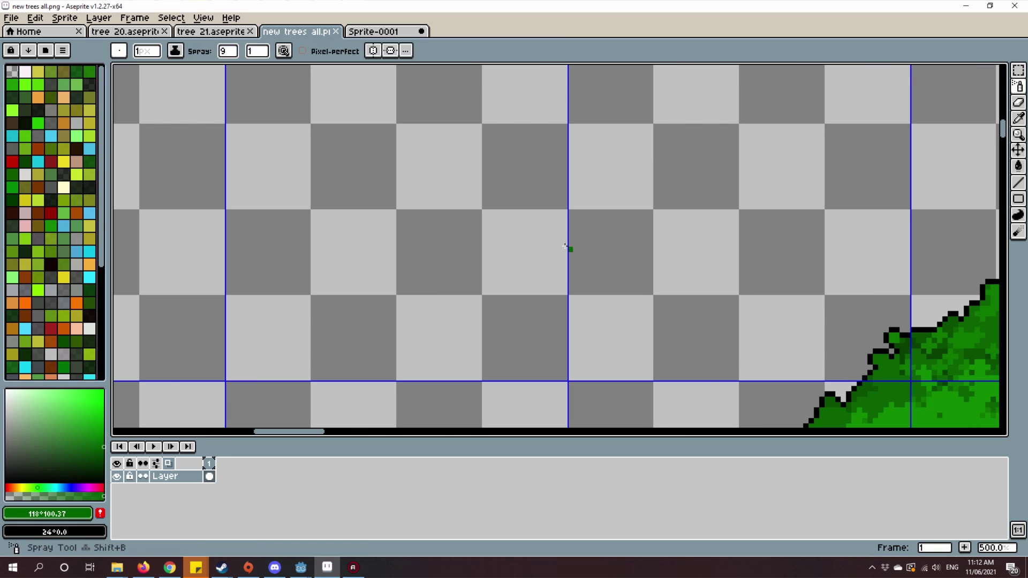
pyautogui.moveTo(545, 233)
pyautogui.mouseDown()
pyautogui.moveTo(450, 224)
pyautogui.moveTo(498, 241)
pyautogui.mouseUp()
# Step: Spray green test streaks with a square spray brush, then undo them
pyautogui.press('v')
pyautogui.hotkey('shift', 'b')
pyautogui.click(138, 52)
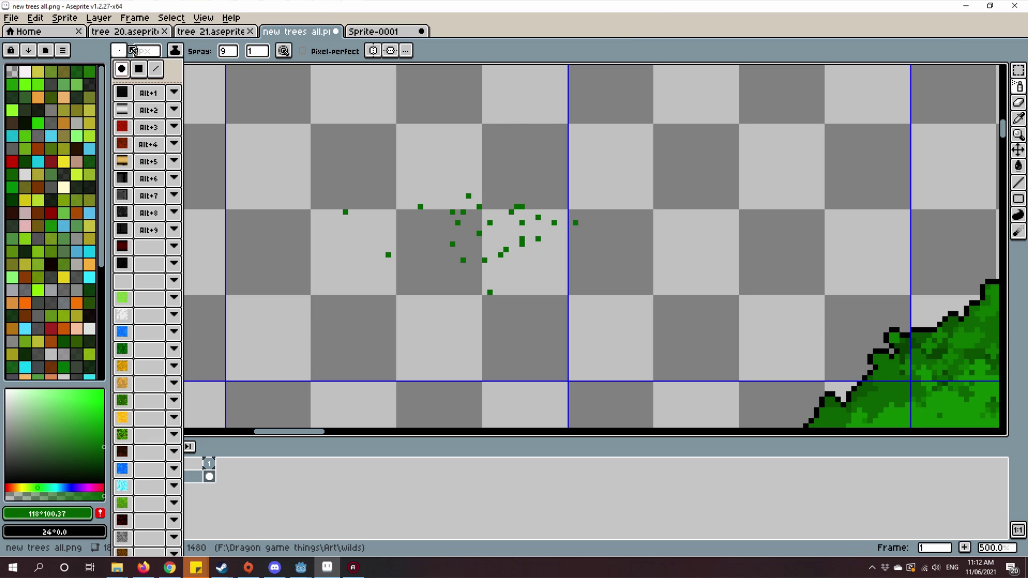
pyautogui.click(162, 69)
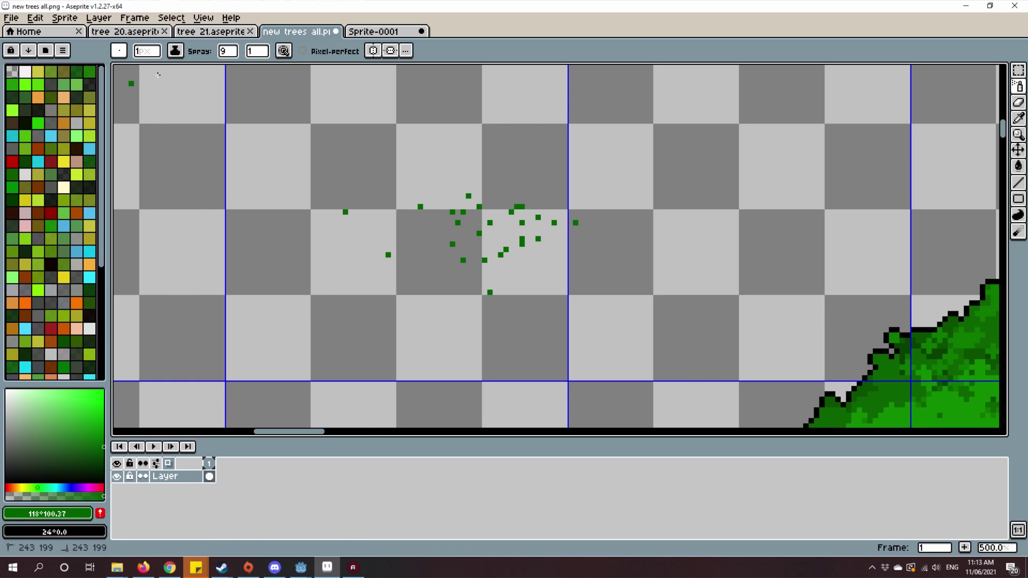
pyautogui.scroll(-2, 346, 238)
pyautogui.moveTo(377, 233)
pyautogui.mouseDown()
pyautogui.moveTo(510, 218)
pyautogui.moveTo(595, 241)
pyautogui.mouseUp()
pyautogui.scroll(1, 586, 301)
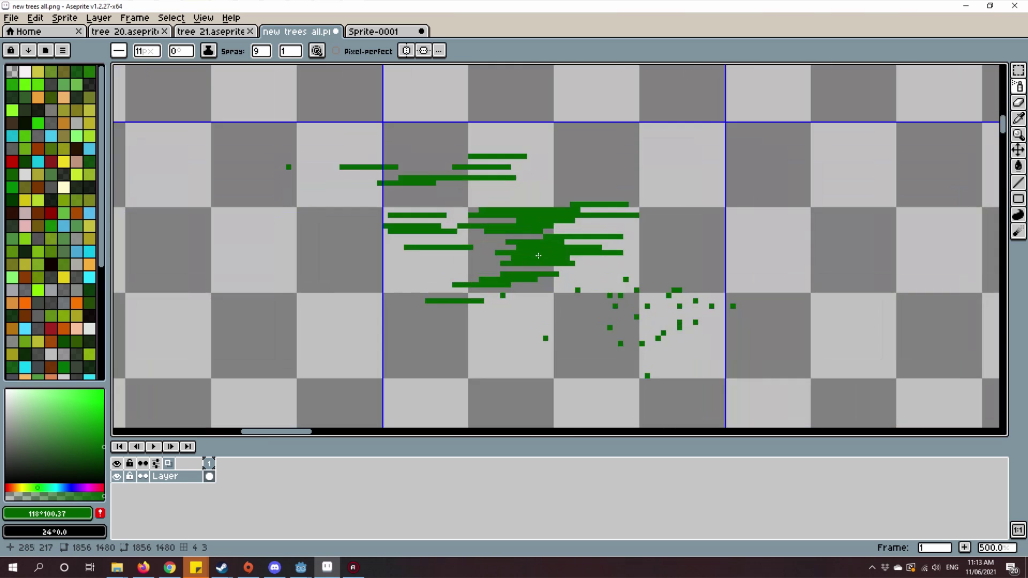
pyautogui.moveTo(563, 302); pyautogui.dragTo(586, 302)
pyautogui.hotkey('ctrl', 'z')
pyautogui.hotkey('ctrl', 'z')
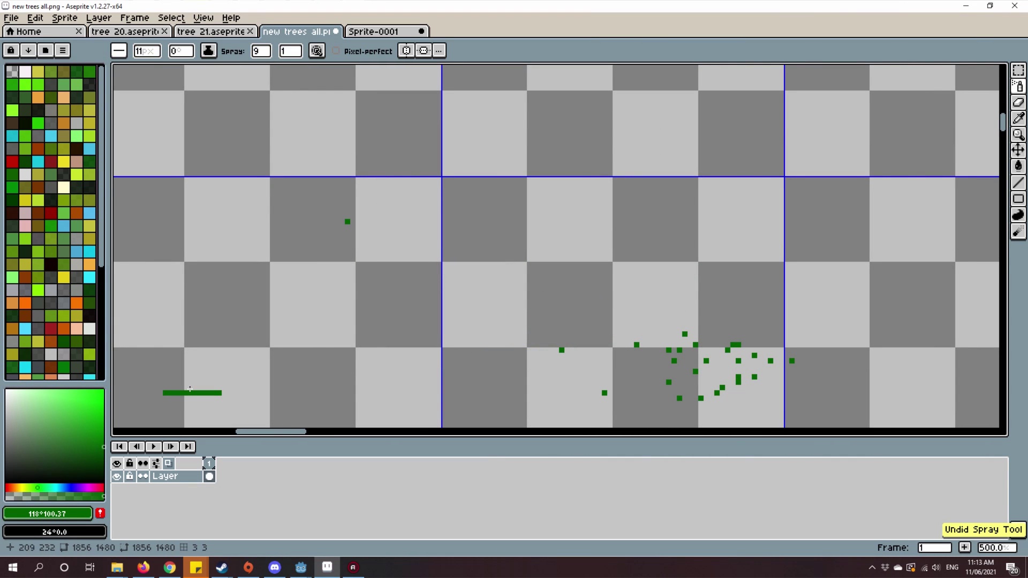
pyautogui.hotkey('ctrl', 'z')
pyautogui.hotkey('ctrl', 'z')
# Step: Give the spray tool a small 4px round brush
pyautogui.moveTo(362, 141); pyautogui.dragTo(348, 152)
pyautogui.scroll(-3, 349, 151)
pyautogui.click(140, 54)
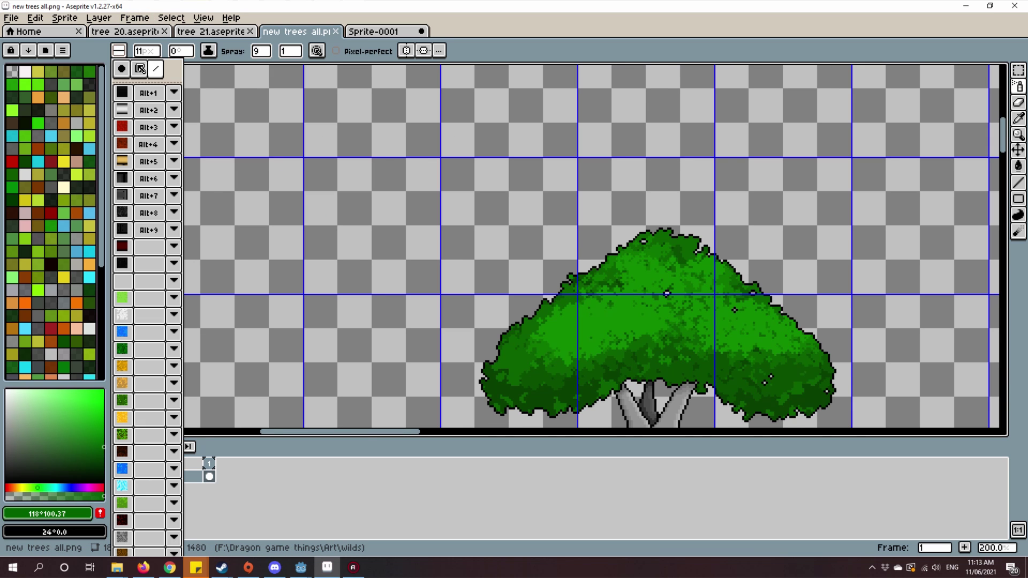
pyautogui.click(125, 73)
pyautogui.scroll(5, 562, 249)
pyautogui.scroll(3, 483, 174)
pyautogui.click(146, 51)
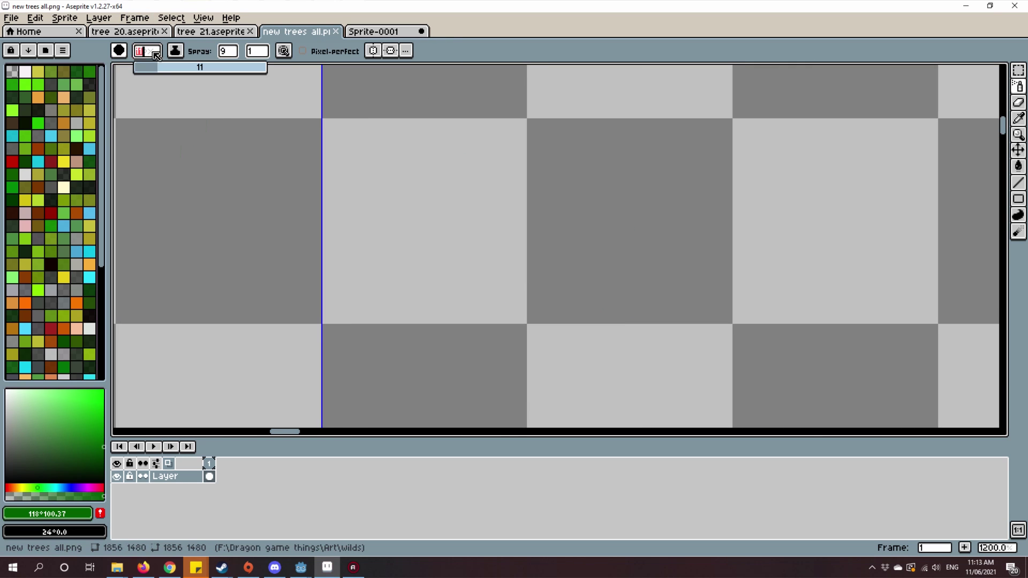
pyautogui.click(148, 86)
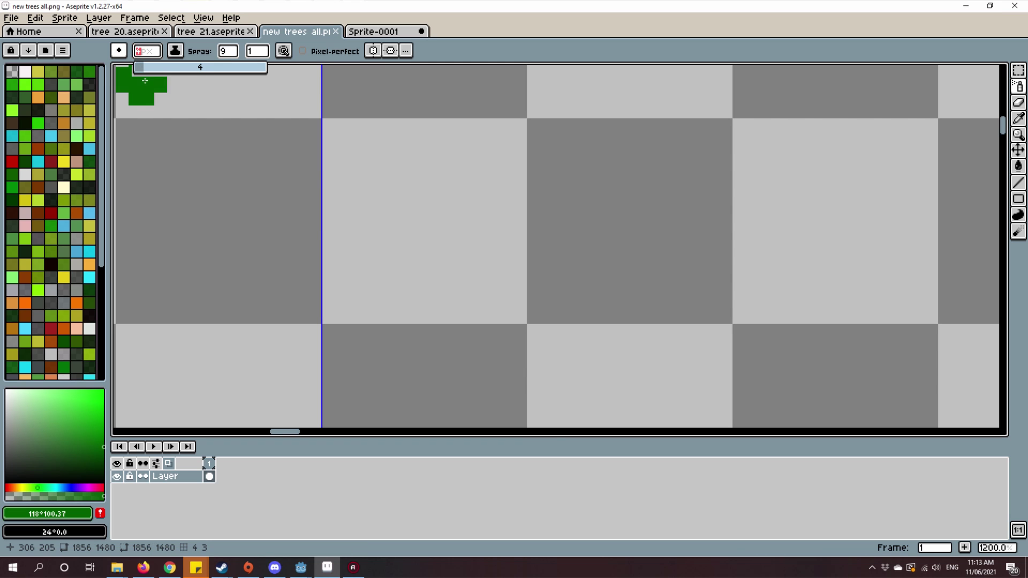
pyautogui.scroll(-5, 488, 196)
pyautogui.scroll(-3, 489, 196)
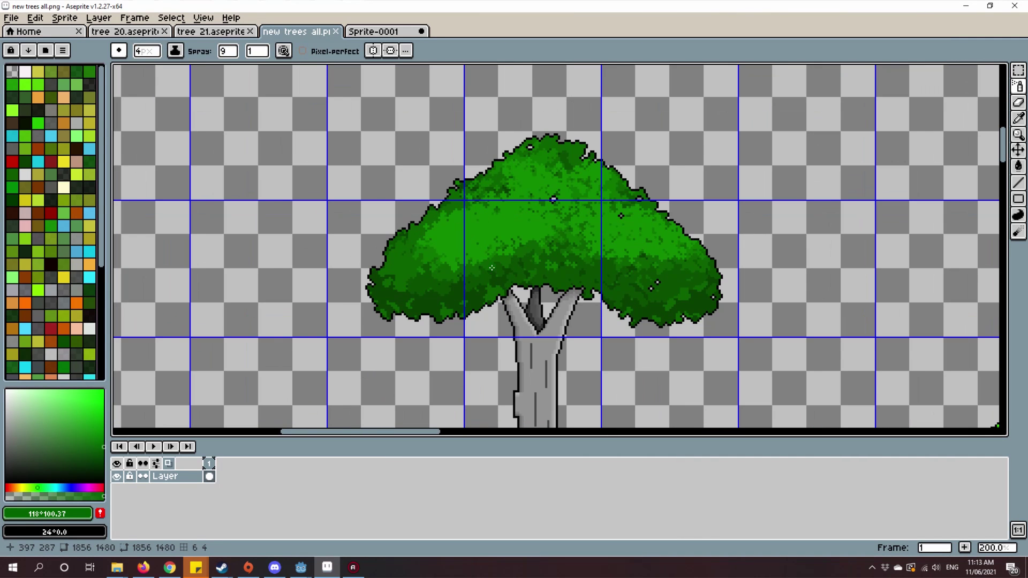
pyautogui.scroll(8, 385, 189)
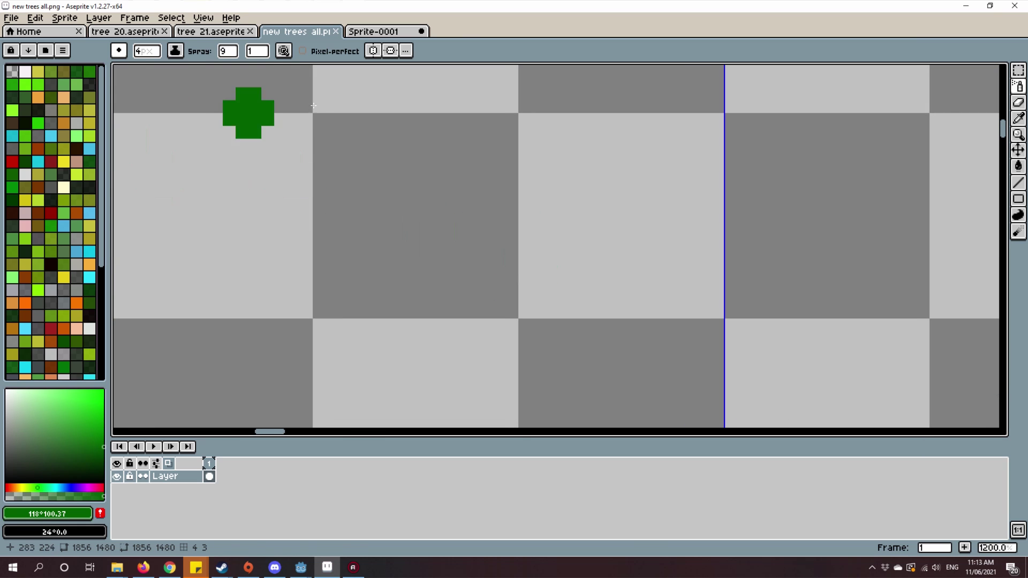
pyautogui.click(120, 51)
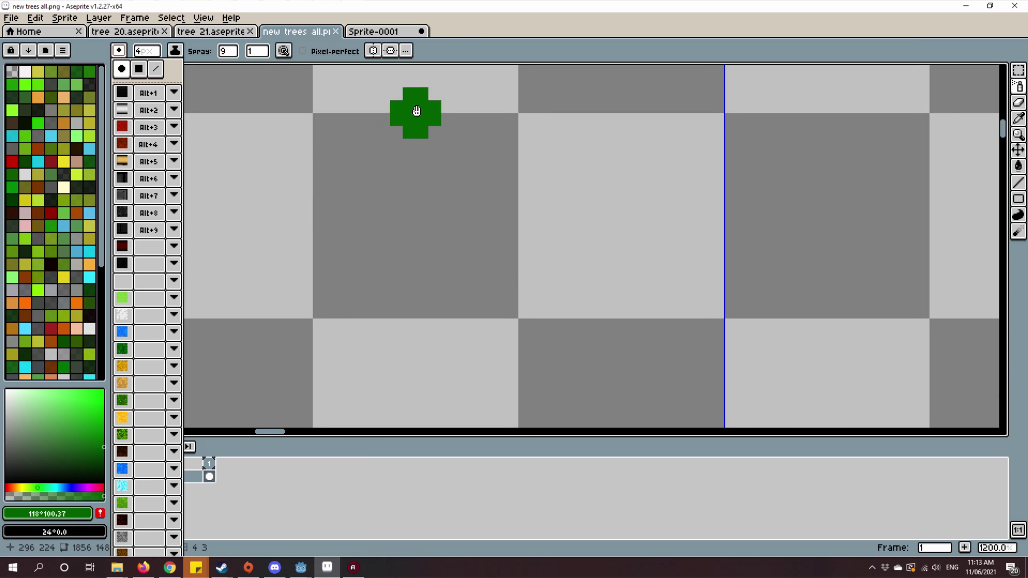
pyautogui.click(121, 71)
pyautogui.scroll(-4, 449, 137)
pyautogui.scroll(2, 434, 170)
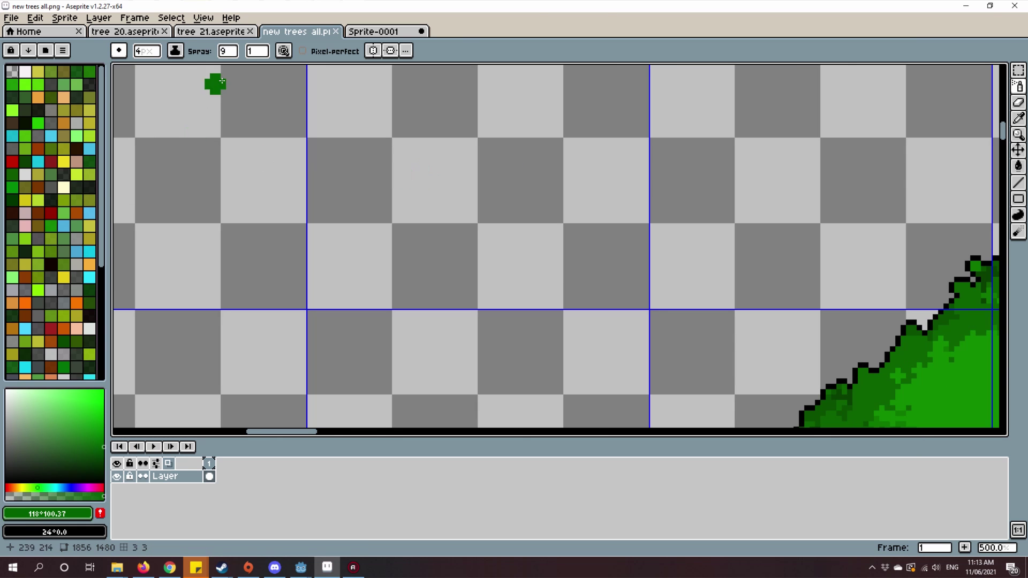
# Step: Adjust the spray width and spray speed settings
pyautogui.click(225, 51)
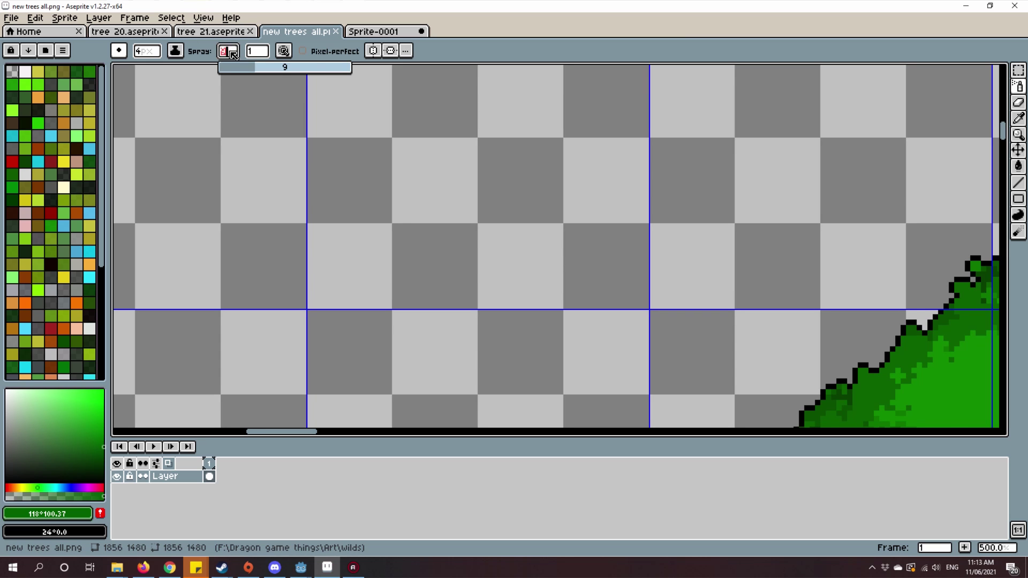
pyautogui.moveTo(579, 217); pyautogui.dragTo(610, 246)
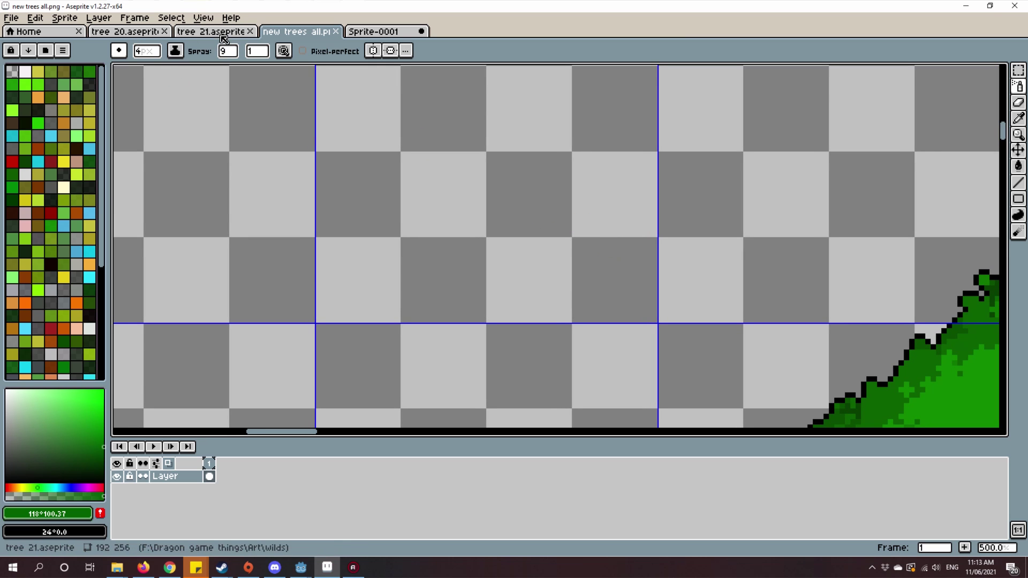
pyautogui.click(257, 51)
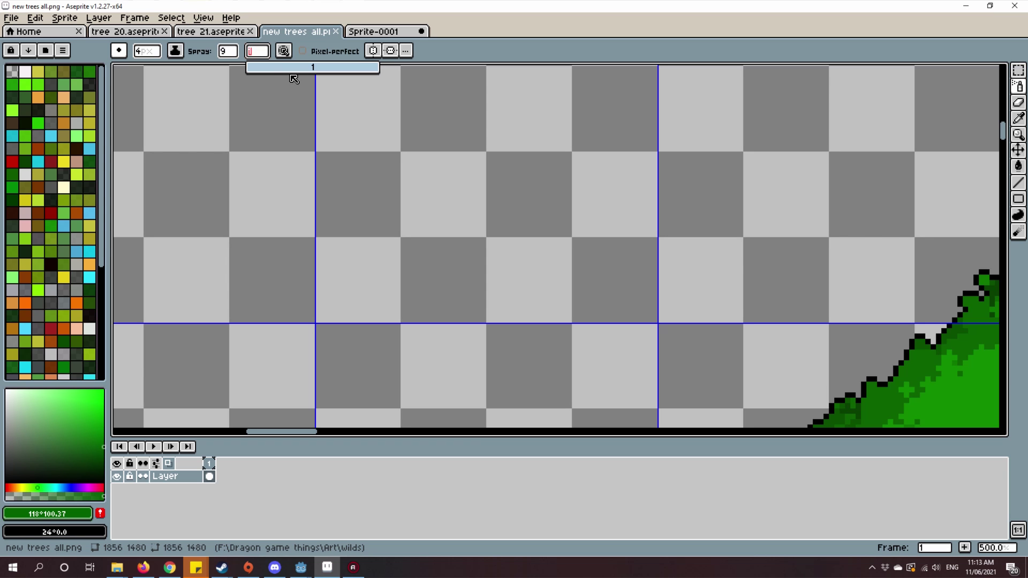
pyautogui.click(562, 25)
pyautogui.scroll(-3, 450, 127)
pyautogui.scroll(1, 546, 144)
pyautogui.scroll(-3, 546, 143)
pyautogui.scroll(1, 498, 177)
pyautogui.scroll(-1, 484, 191)
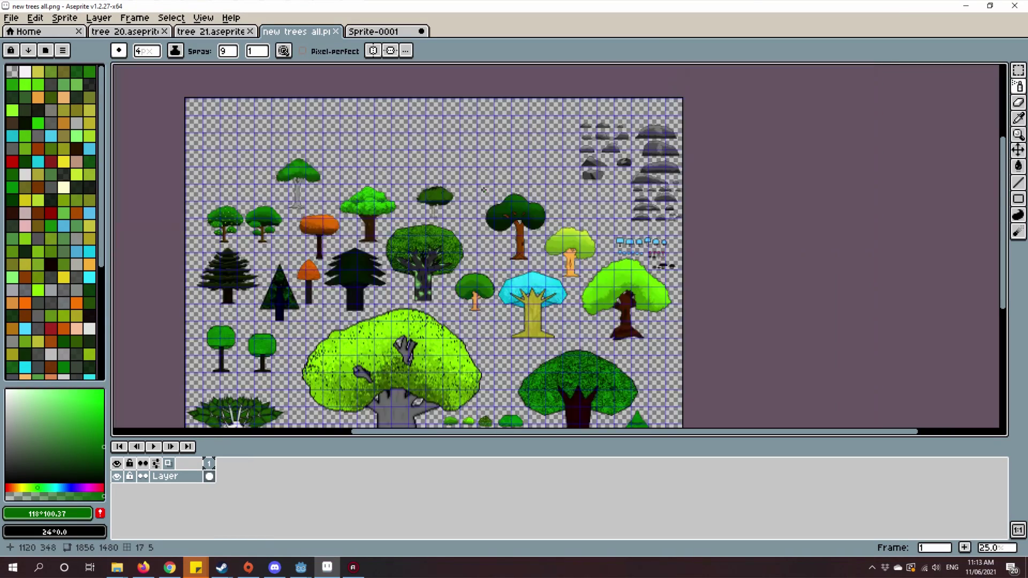
pyautogui.scroll(1, 484, 192)
pyautogui.scroll(4, 489, 257)
pyautogui.scroll(-5, 449, 265)
# Step: Flip through Sprite-0001 and tree 21, ending on the new trees all sheet
pyautogui.click(383, 31)
pyautogui.scroll(-1, 499, 201)
pyautogui.scroll(3, 592, 230)
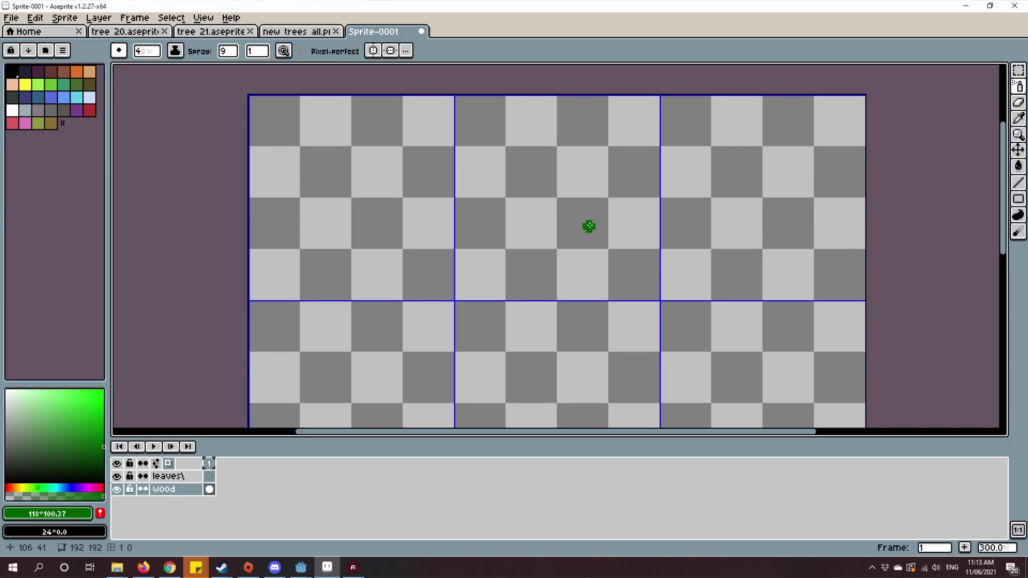
pyautogui.click(213, 31)
pyautogui.click(297, 30)
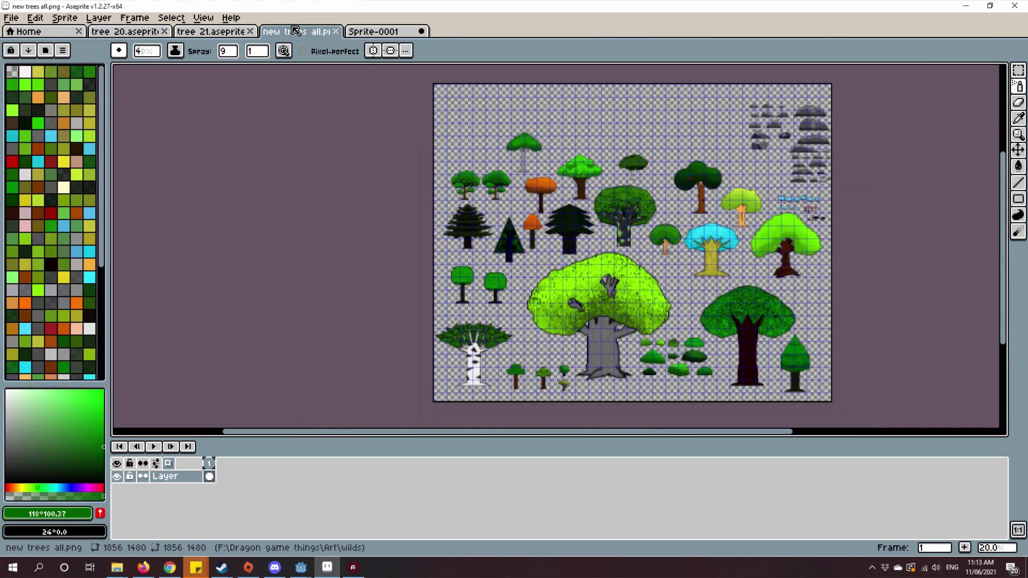
# Step: In tree 20, take the Rectangular Marquee and move to the green leaf marks
pyautogui.click(125, 31)
pyautogui.scroll(2, 648, 201)
pyautogui.scroll(1, 648, 171)
pyautogui.scroll(2, 649, 170)
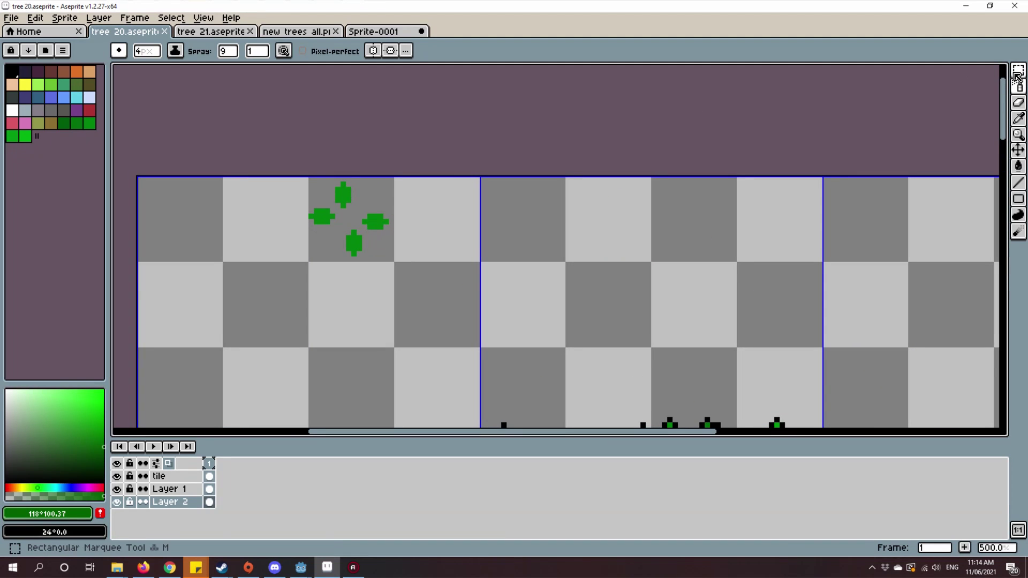
pyautogui.press('m')
pyautogui.moveTo(141, 257); pyautogui.dragTo(546, 241)
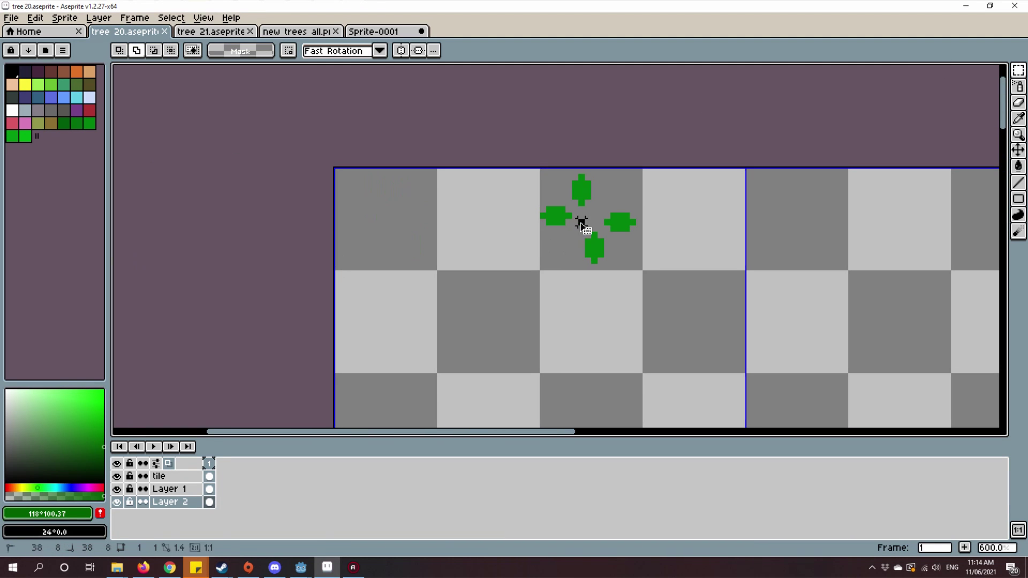
pyautogui.scroll(1, 579, 225)
pyautogui.scroll(-2, 539, 240)
pyautogui.scroll(1, 610, 273)
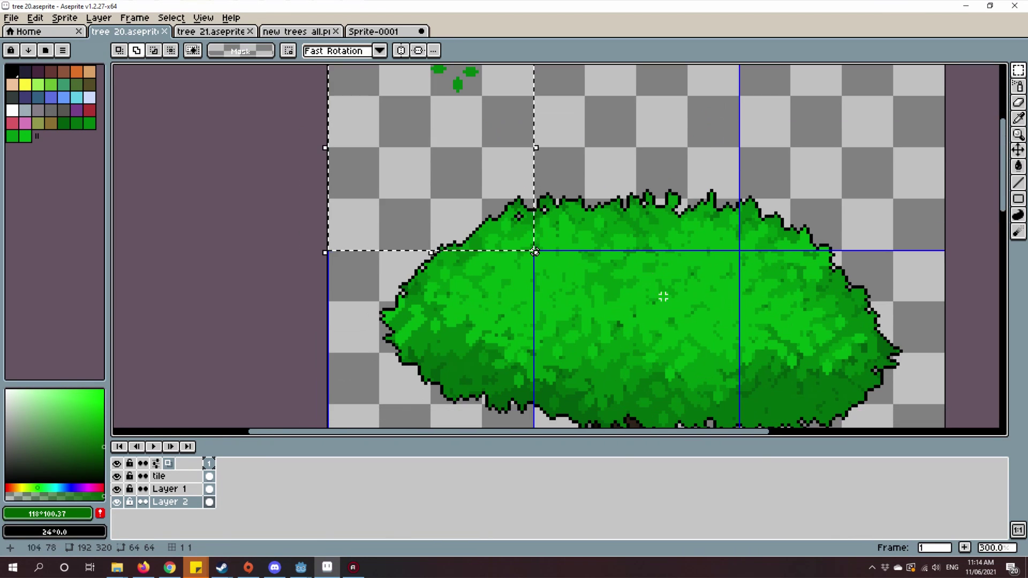
pyautogui.hotkey('ctrl', 'd')
pyautogui.moveTo(643, 320); pyautogui.dragTo(537, 215)
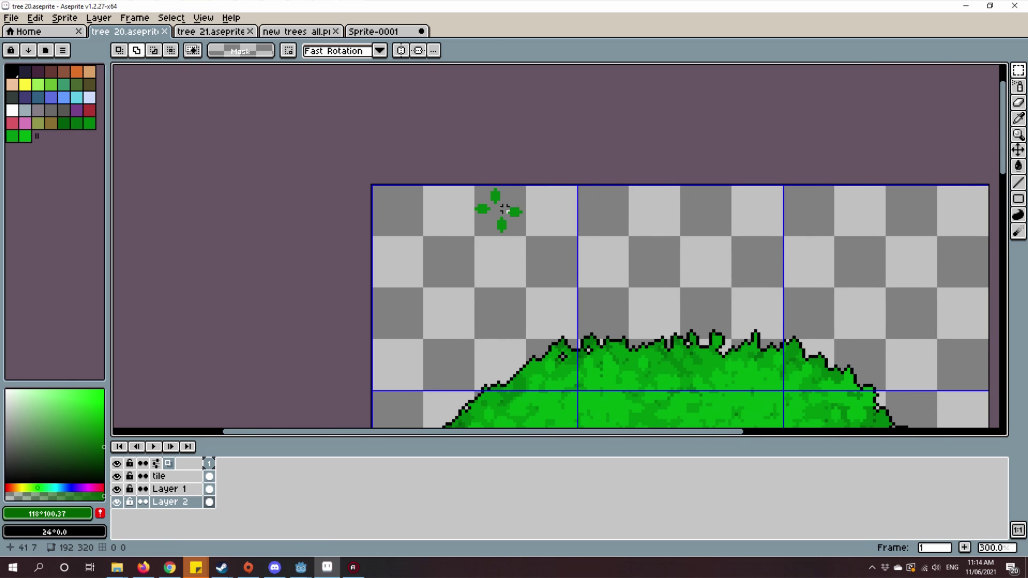
pyautogui.scroll(3, 515, 198)
# Step: Select the square tile holding the four green leaves
pyautogui.moveTo(332, 118); pyautogui.dragTo(590, 376)
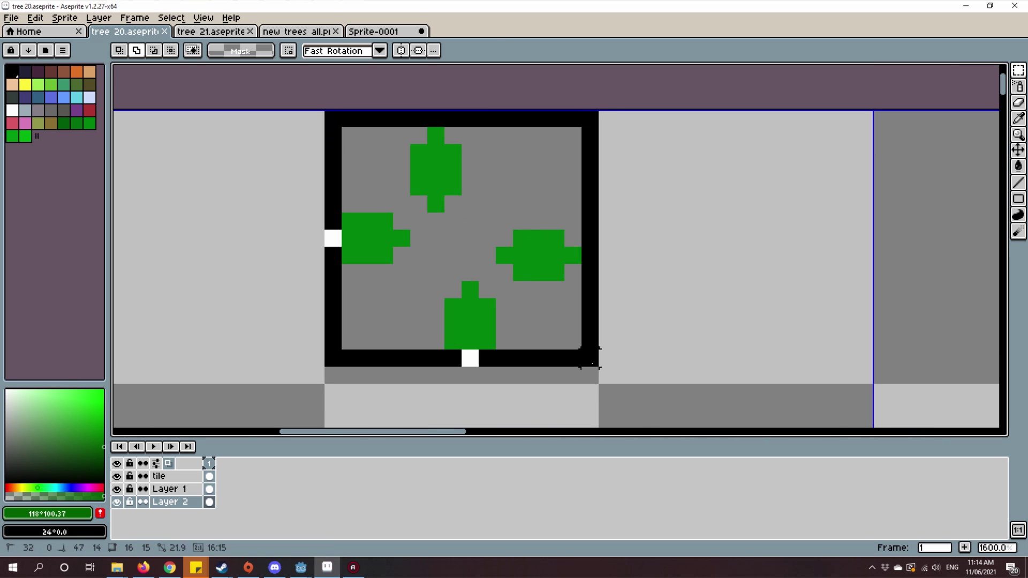
pyautogui.hotkey('ctrl', 'z')
pyautogui.moveTo(333, 118); pyautogui.dragTo(590, 384)
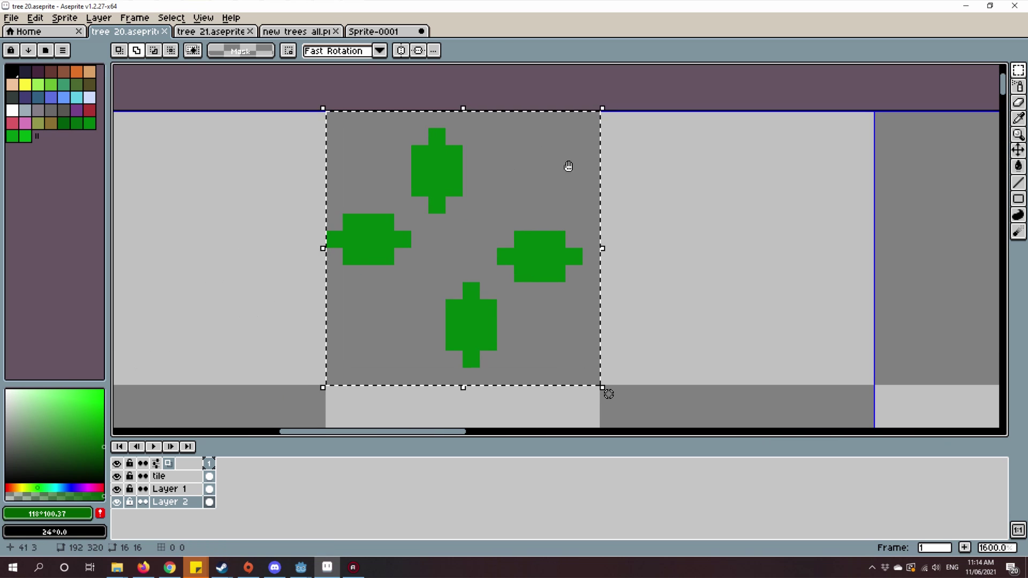
pyautogui.moveTo(562, 242); pyautogui.dragTo(644, 199)
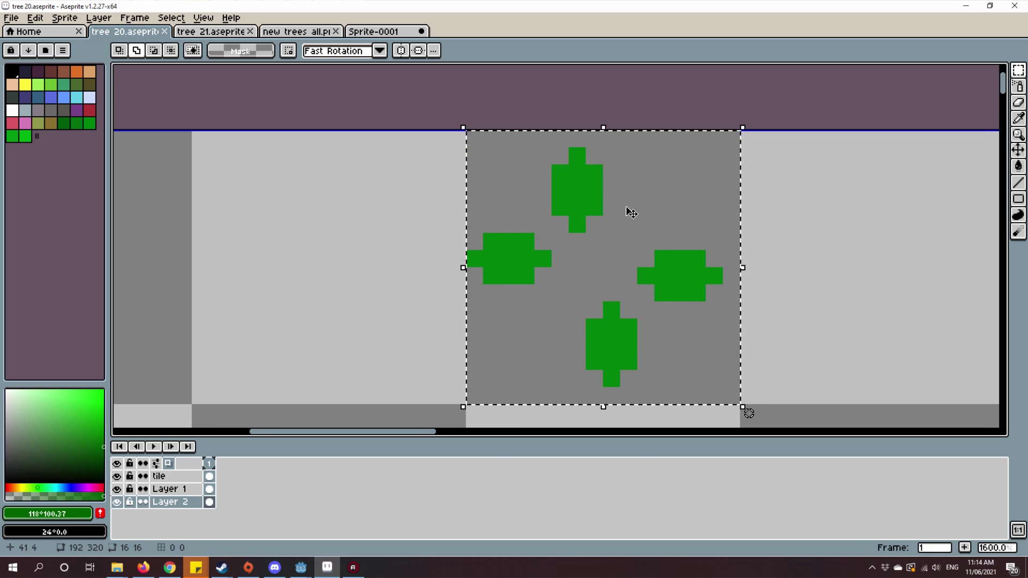
pyautogui.hotkey('ctrl', 'd')
pyautogui.scroll(-4, 629, 214)
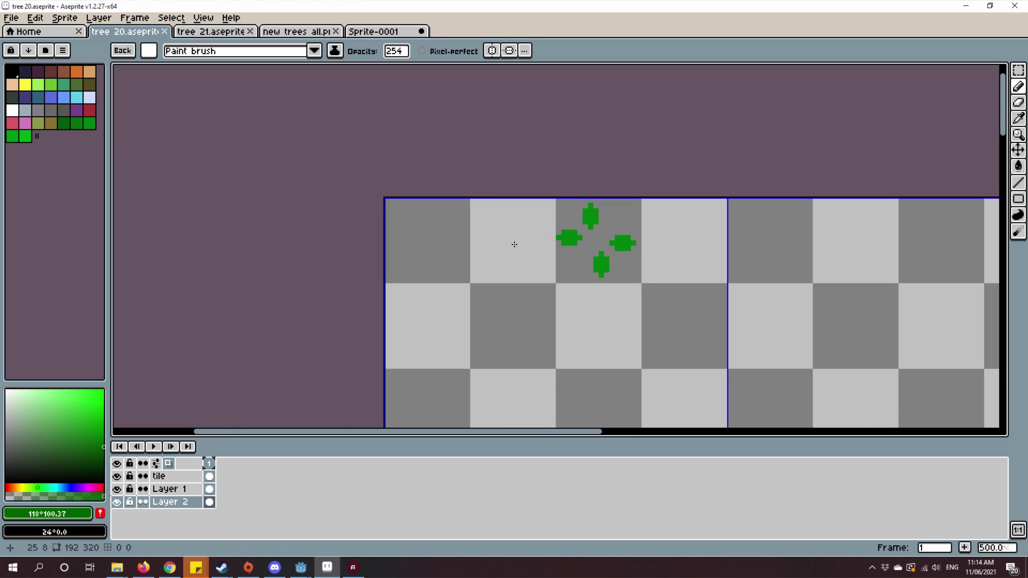
# Step: Make the four-leaf tile on its cel a custom brush for the Spray tool
pyautogui.press('v')
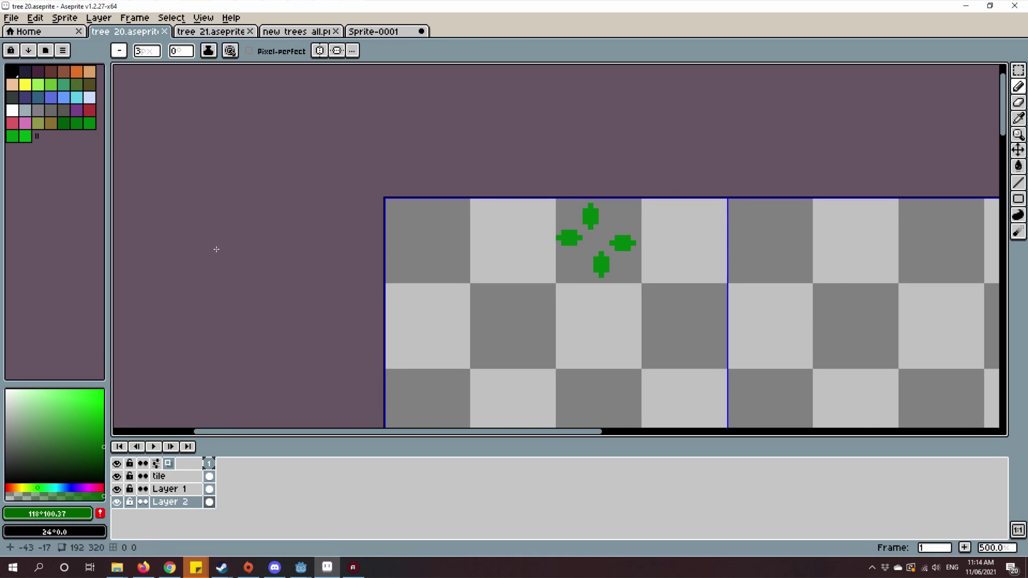
pyautogui.scroll(2, 497, 121)
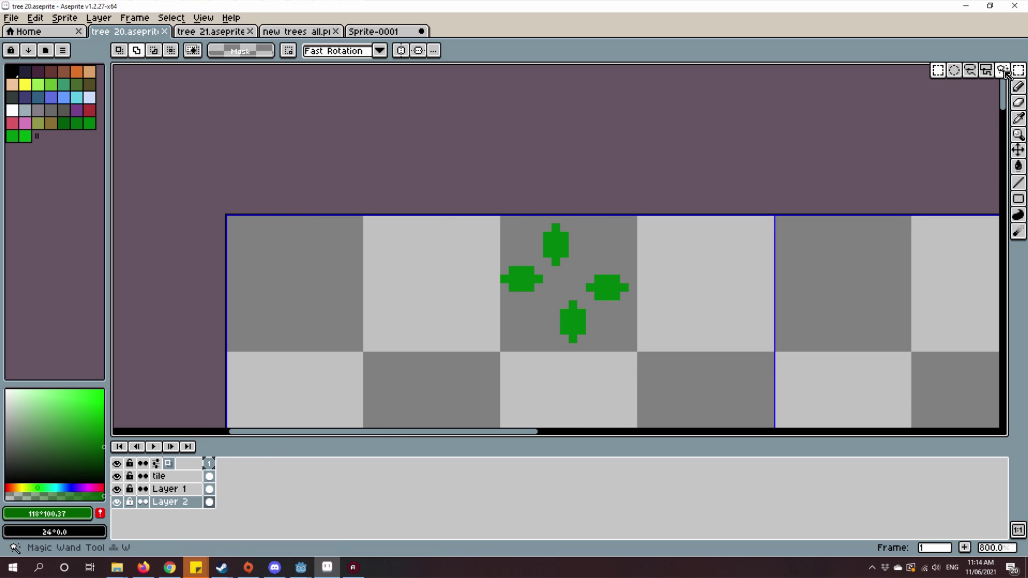
pyautogui.click(209, 476)
pyautogui.scroll(-2, 429, 257)
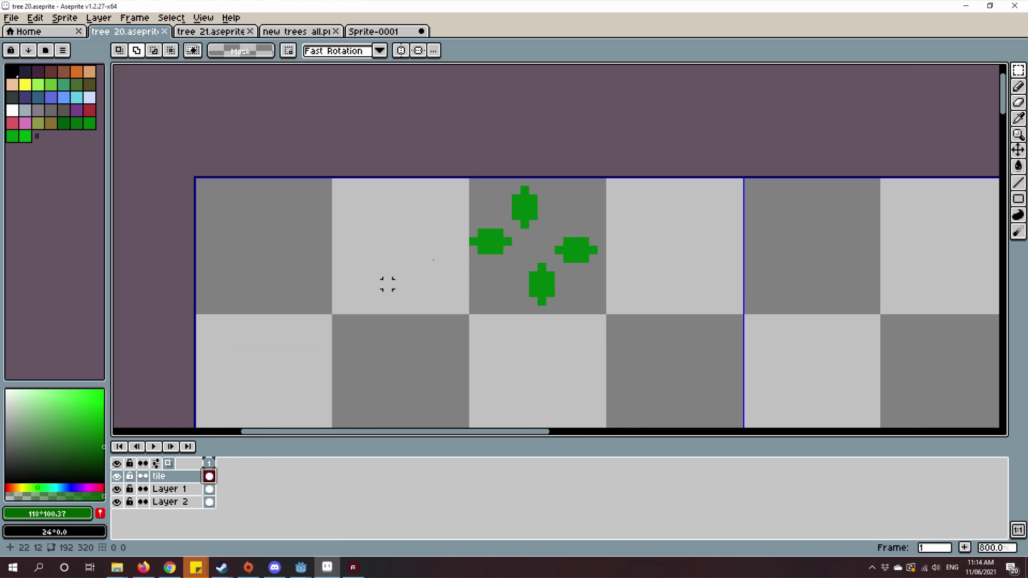
pyautogui.moveTo(470, 181); pyautogui.dragTo(607, 313)
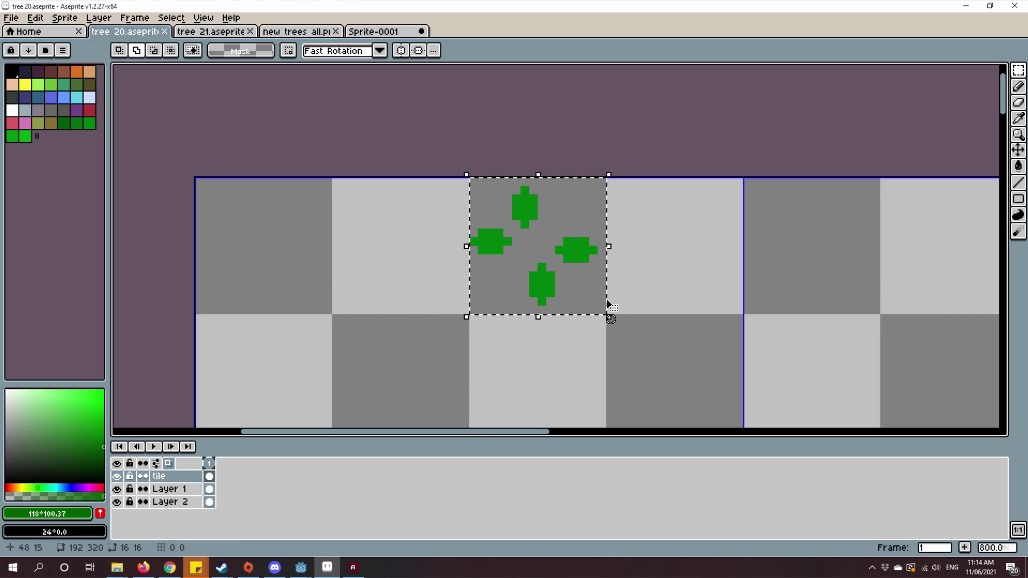
pyautogui.scroll(-2, 610, 319)
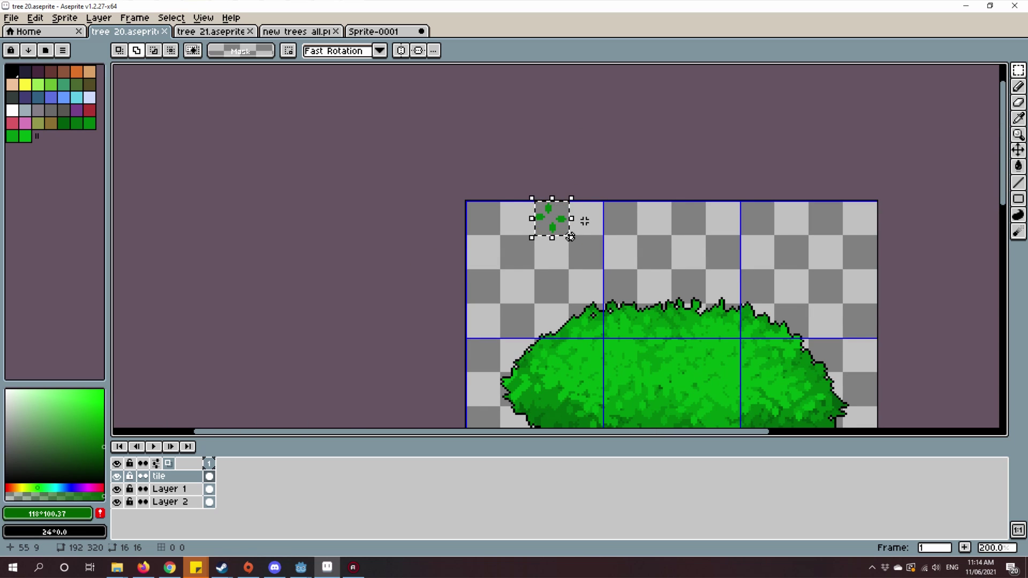
pyautogui.press('b')
pyautogui.scroll(1, 582, 221)
pyautogui.scroll(1, 582, 221)
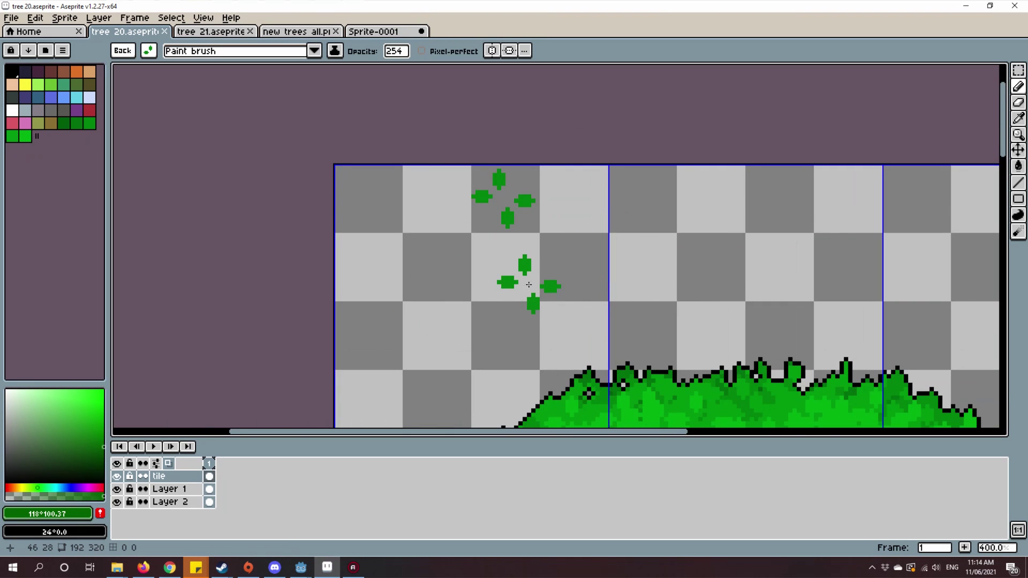
pyautogui.hotkey('shift', 'b')
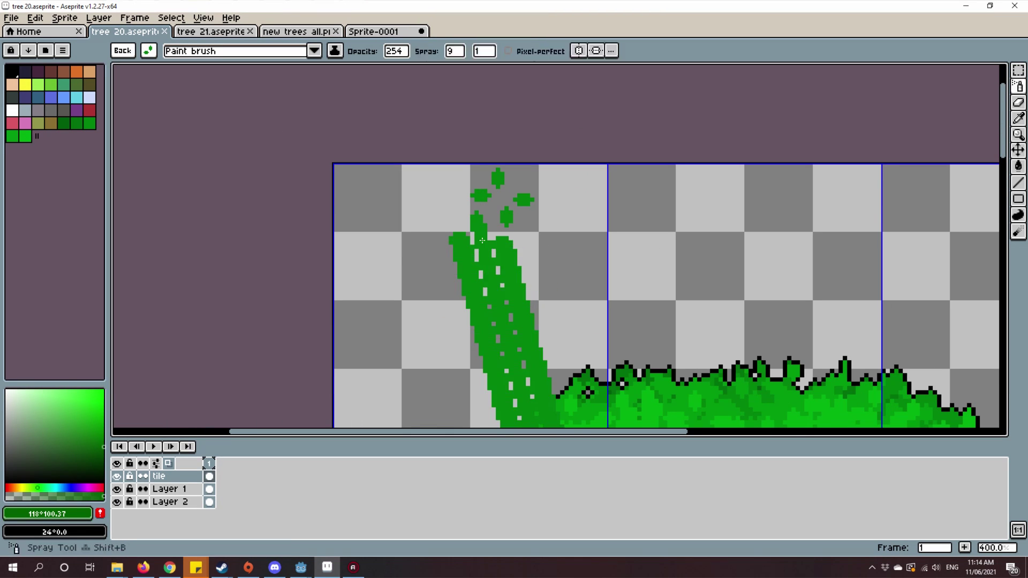
pyautogui.scroll(-1, 499, 249)
pyautogui.scroll(-1, 514, 273)
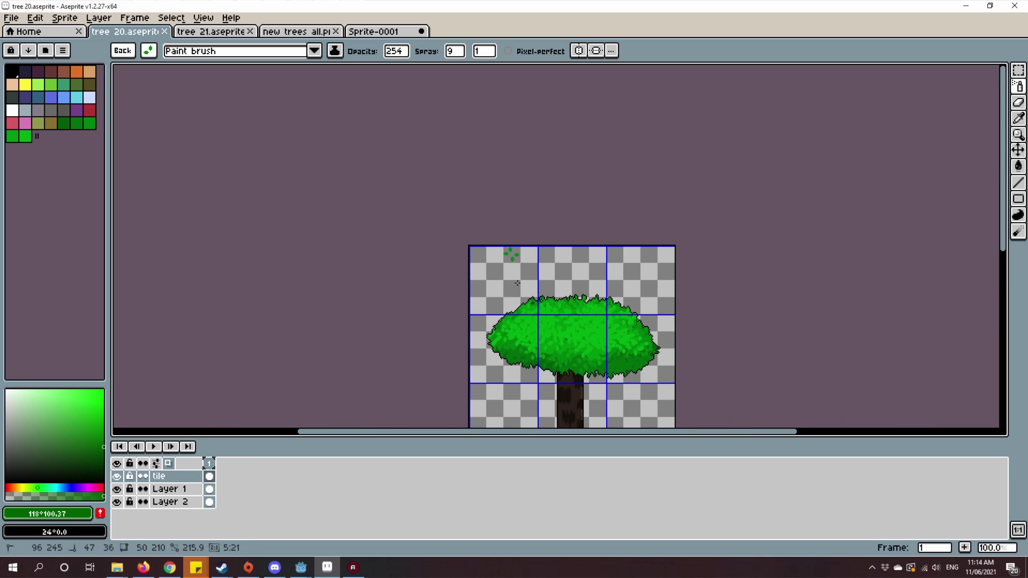
pyautogui.scroll(3, 518, 282)
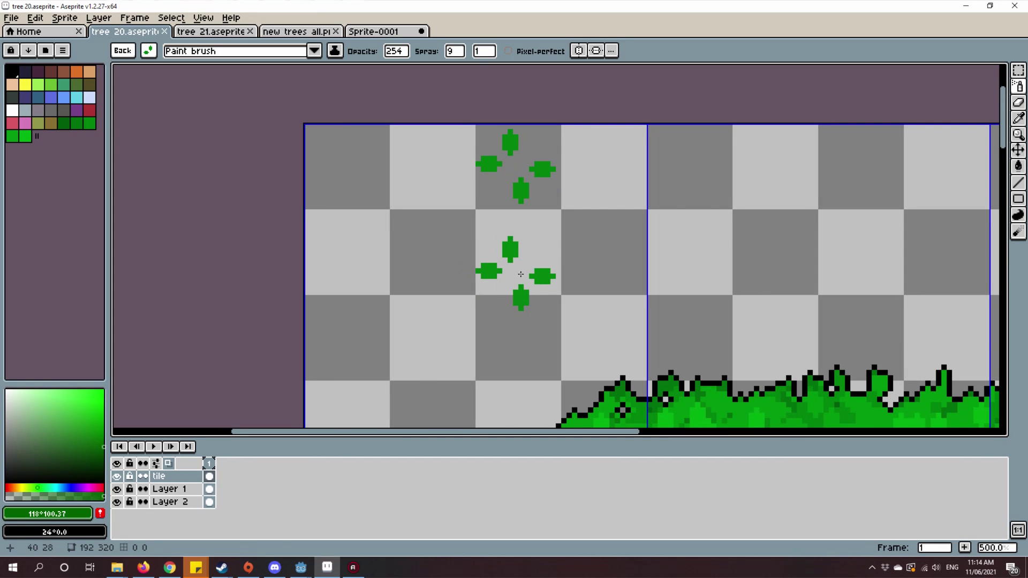
pyautogui.hotkey('ctrl', 'Tab')
# Step: Test the leaf spray on Sprite-0001 at speed 16, then undo the test blobs
pyautogui.moveTo(434, 258); pyautogui.dragTo(652, 304)
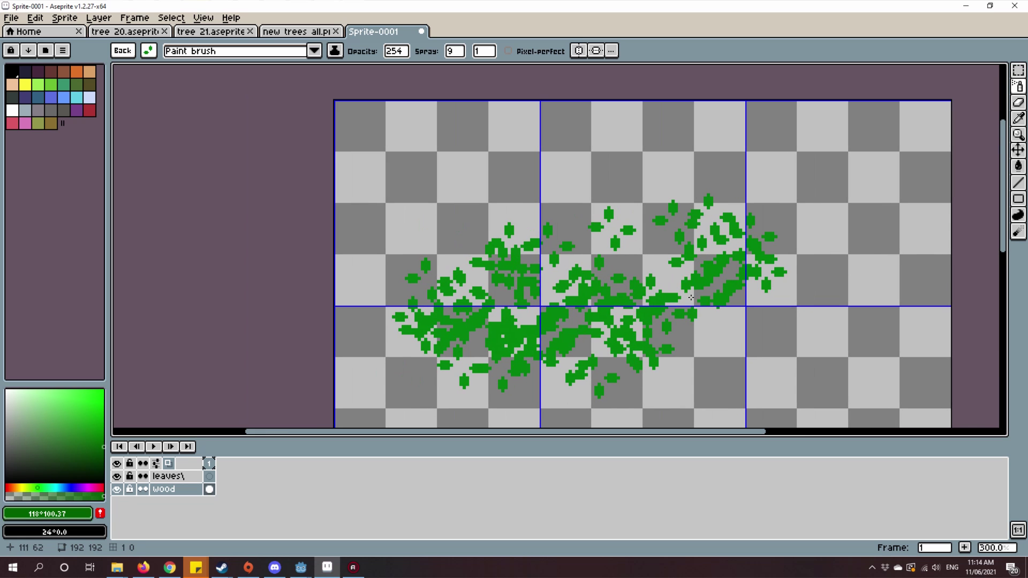
pyautogui.hotkey('ctrl', 'z')
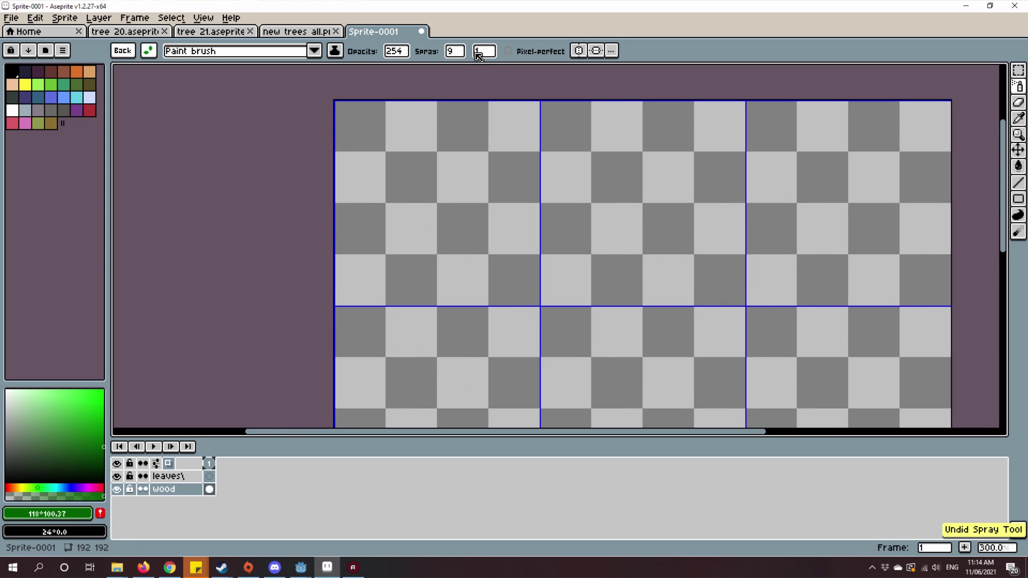
pyautogui.click(480, 51)
pyautogui.moveTo(657, 250)
pyautogui.mouseDown()
pyautogui.moveTo(783, 279)
pyautogui.moveTo(580, 257)
pyautogui.mouseUp()
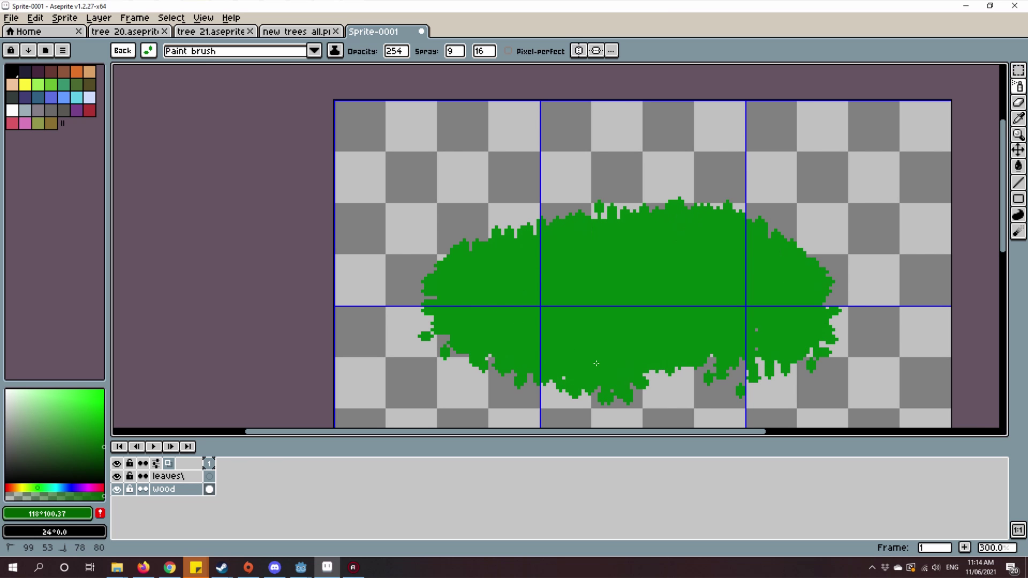
pyautogui.moveTo(603, 364); pyautogui.dragTo(763, 334)
pyautogui.hotkey('ctrl', 'z')
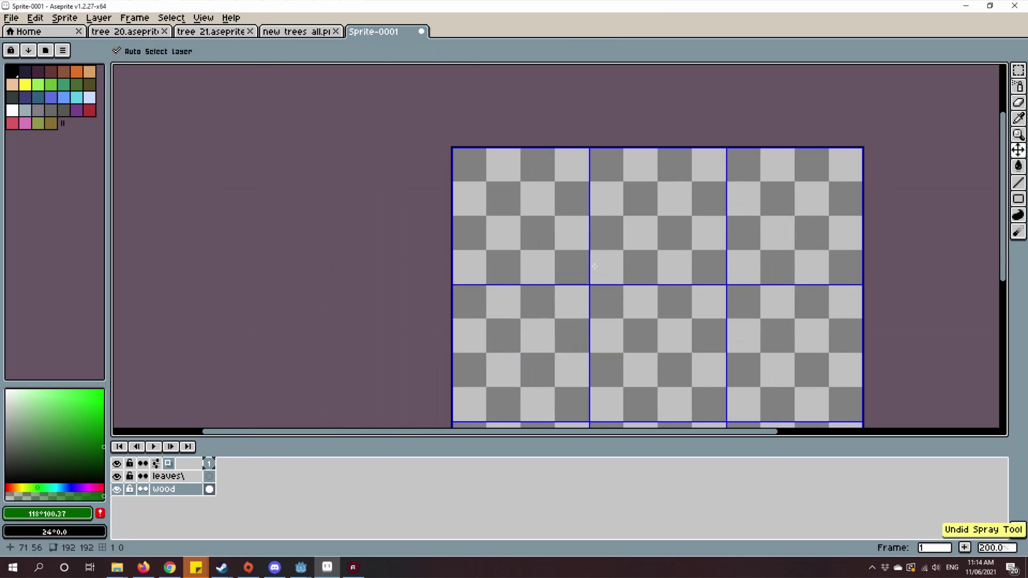
# Step: Return to tree 20, frame the whole tree and bring up the first frame's options
pyautogui.hotkey('ctrl', 'Tab')
pyautogui.scroll(-3, 503, 285)
pyautogui.scroll(-1, 503, 286)
pyautogui.moveTo(338, 273); pyautogui.dragTo(337, 225)
pyautogui.rightClick(208, 463)
# Step: Add a second frame and select Layer 1's frame 2 cel for leaf spraying
pyautogui.click(229, 484)
pyautogui.moveTo(630, 289); pyautogui.dragTo(677, 299)
pyautogui.scroll(-3, 677, 300)
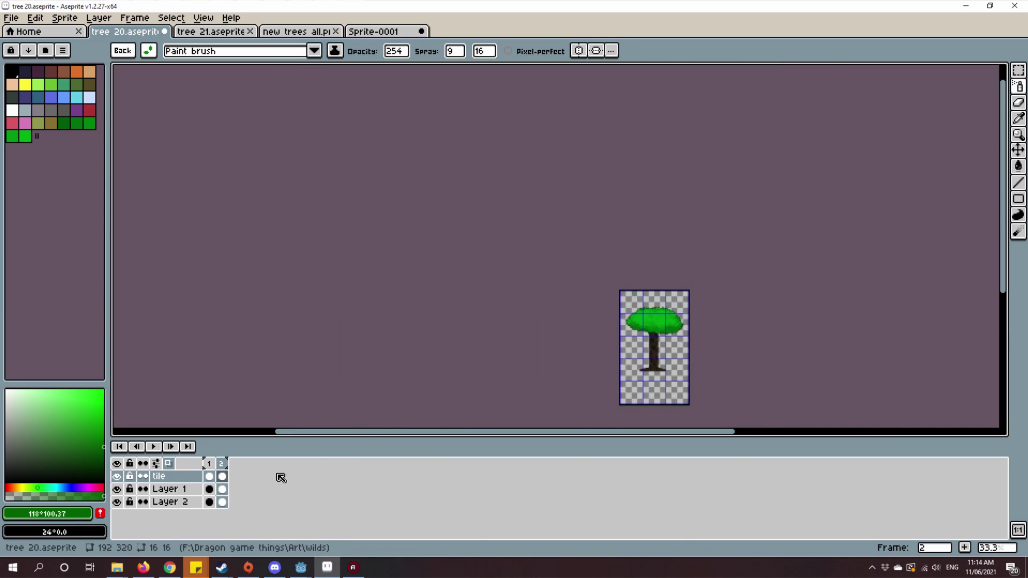
pyautogui.scroll(2, 653, 346)
pyautogui.click(222, 489)
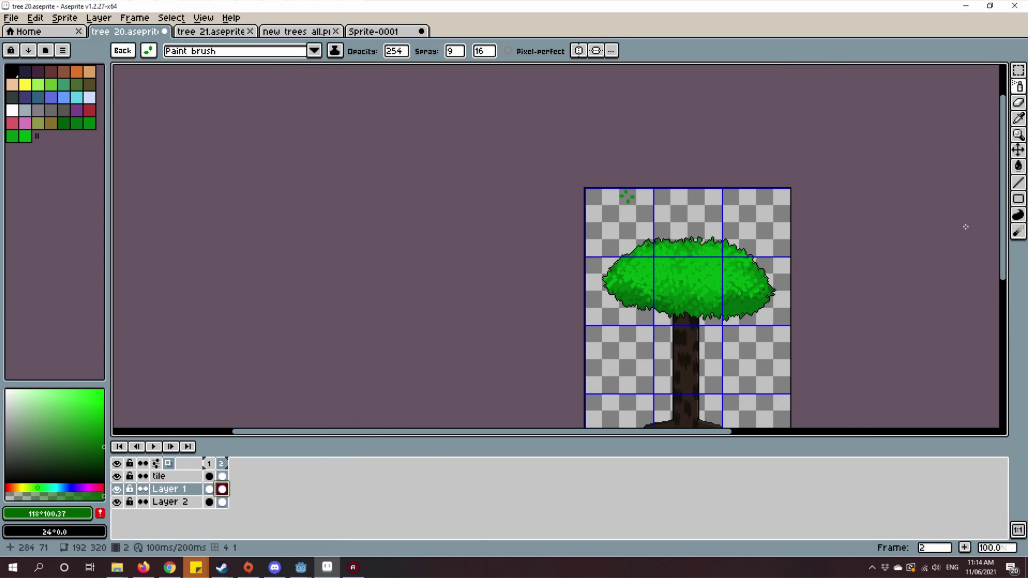
pyautogui.click(1017, 70)
pyautogui.moveTo(746, 255); pyautogui.dragTo(696, 216)
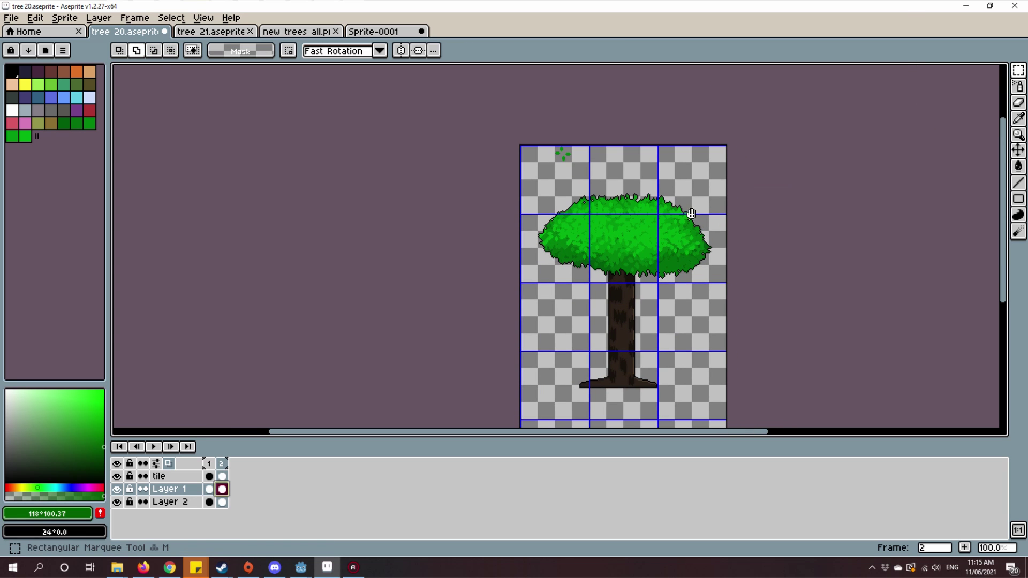
pyautogui.scroll(1, 664, 210)
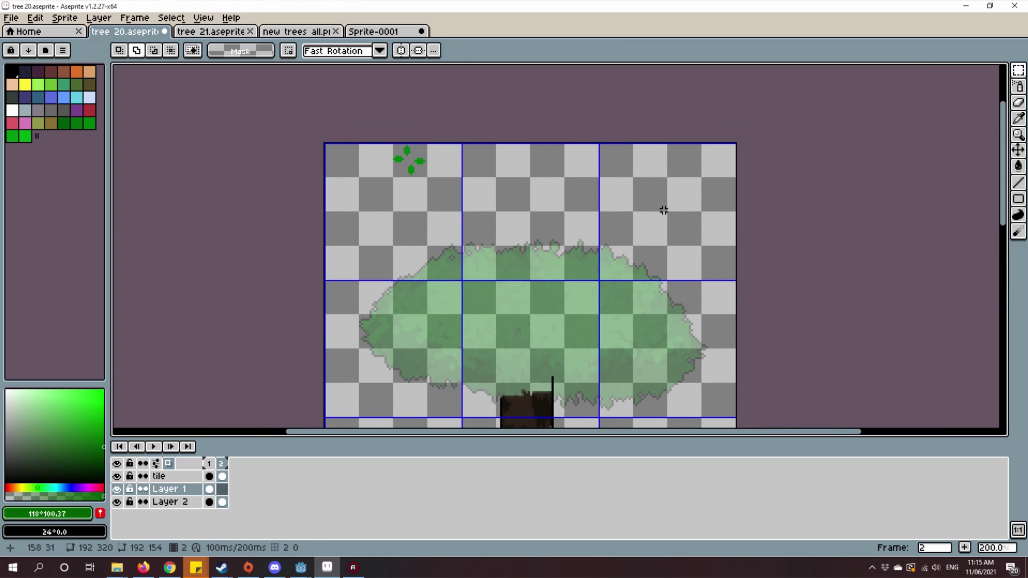
pyautogui.scroll(3, 594, 256)
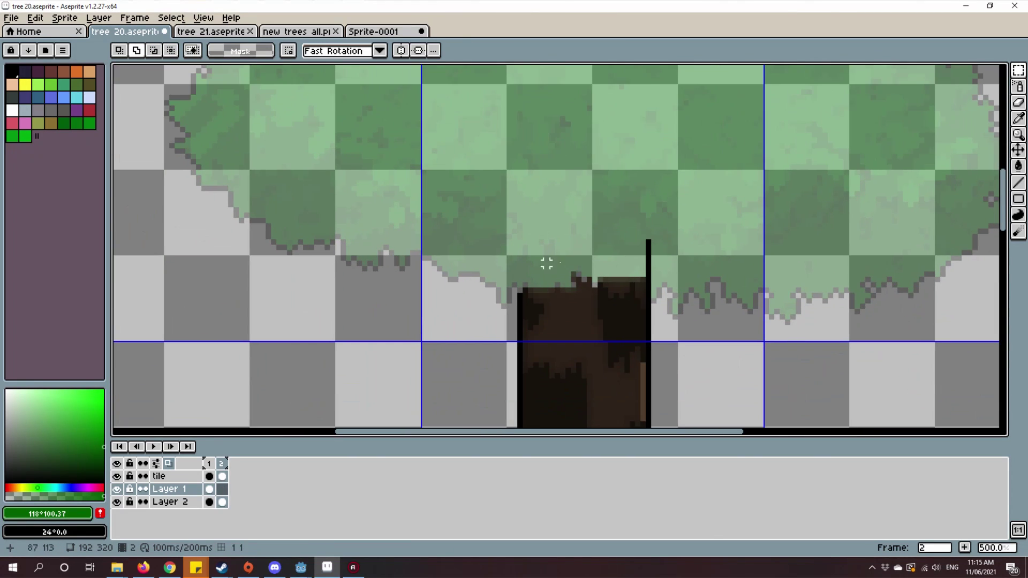
pyautogui.scroll(-2, 589, 263)
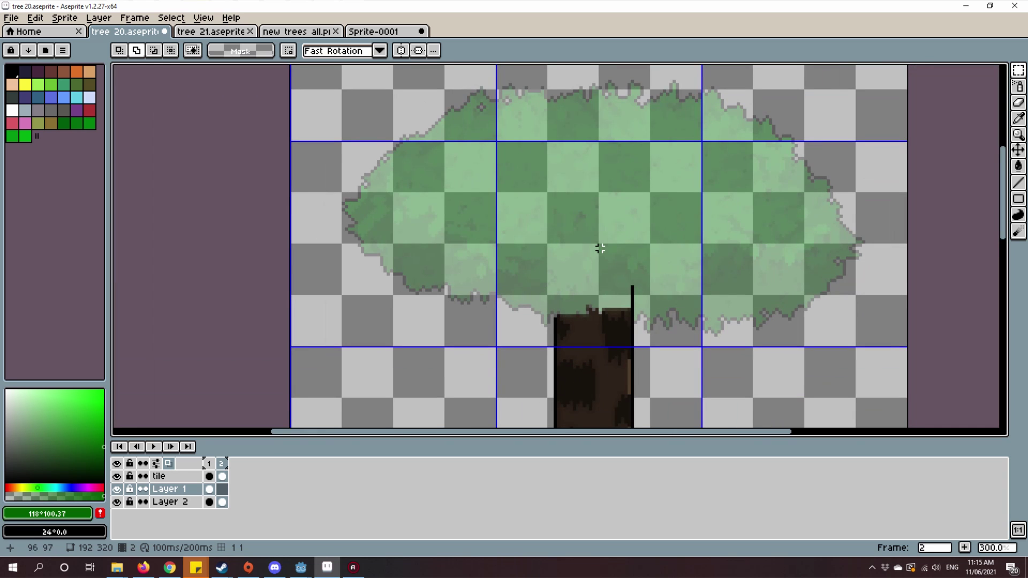
pyautogui.click(221, 489)
pyautogui.hotkey('shift', 'b')
pyautogui.scroll(-1, 610, 241)
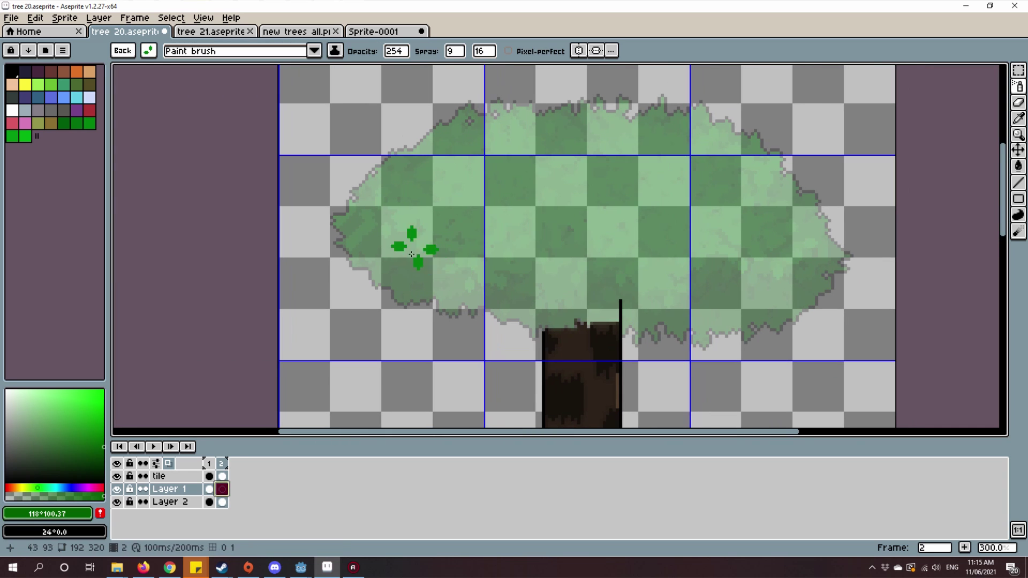
# Step: Spray green leaves over the canopy's left, top, right and pale upper-left patches
pyautogui.moveTo(402, 241)
pyautogui.mouseDown()
pyautogui.moveTo(435, 299)
pyautogui.moveTo(693, 257)
pyautogui.moveTo(450, 201)
pyautogui.moveTo(563, 160)
pyautogui.moveTo(729, 226)
pyautogui.mouseUp()
pyautogui.moveTo(470, 236)
pyautogui.mouseDown()
pyautogui.moveTo(563, 121)
pyautogui.moveTo(763, 186)
pyautogui.moveTo(827, 250)
pyautogui.mouseUp()
pyautogui.scroll(-1, 668, 253)
pyautogui.scroll(1, 668, 252)
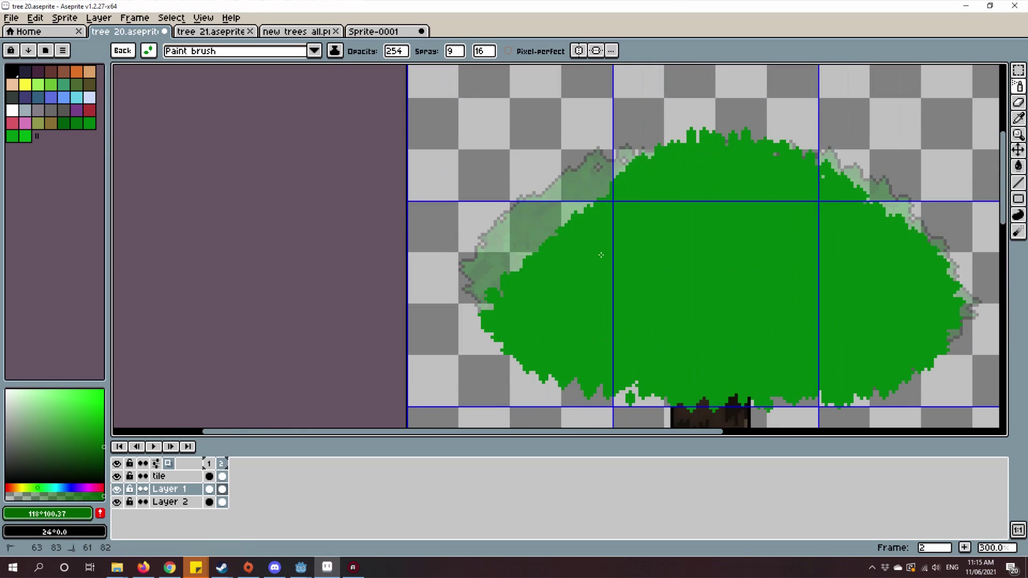
pyautogui.moveTo(596, 251)
pyautogui.mouseDown()
pyautogui.moveTo(522, 213)
pyautogui.moveTo(634, 160)
pyautogui.mouseUp()
pyautogui.moveTo(531, 221); pyautogui.dragTo(505, 266)
pyautogui.scroll(-1, 719, 238)
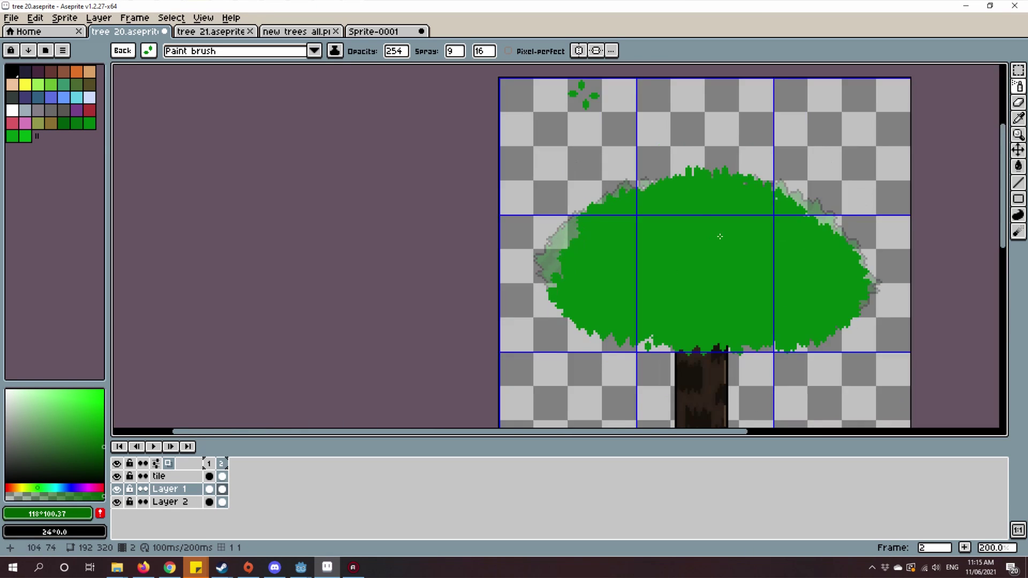
pyautogui.moveTo(718, 238); pyautogui.dragTo(650, 218)
pyautogui.scroll(1, 562, 305)
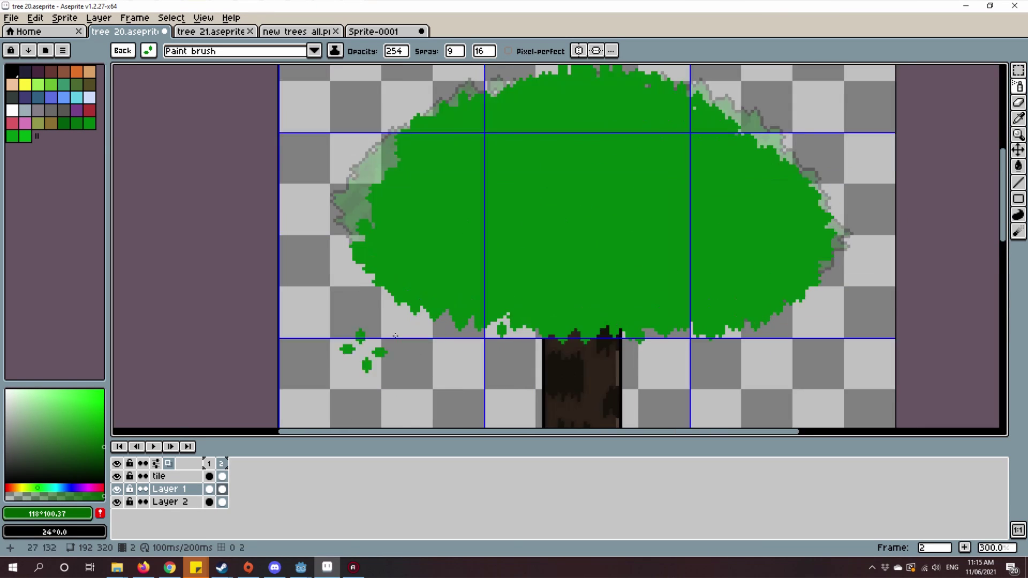
pyautogui.scroll(1, 562, 305)
pyautogui.scroll(2, 602, 305)
pyautogui.scroll(1, 638, 303)
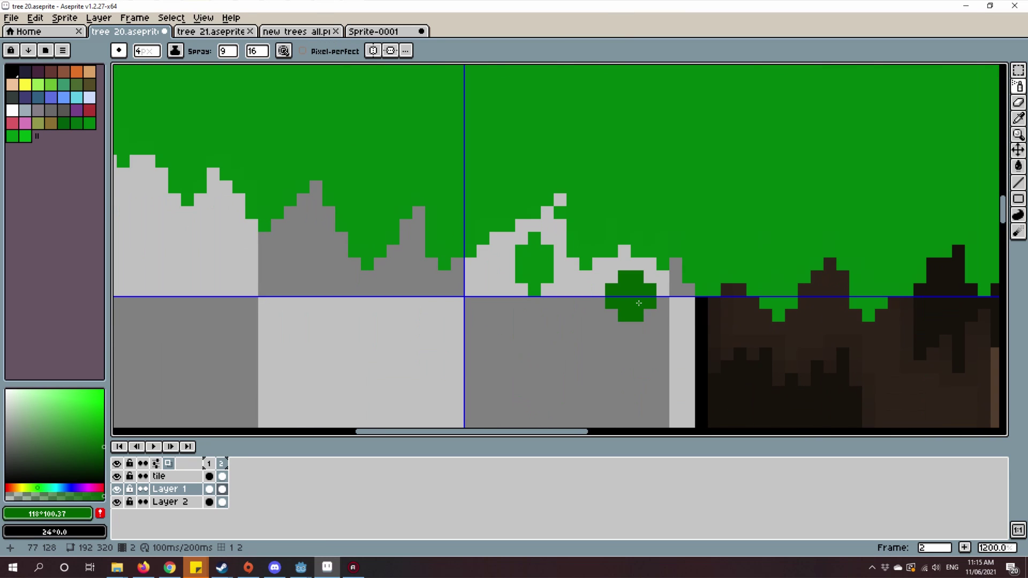
# Step: Erase the stray green specks below the canopy, checking frame 1 for comparison
pyautogui.press('e')
pyautogui.scroll(1, 615, 321)
pyautogui.moveTo(615, 267)
pyautogui.mouseDown()
pyautogui.moveTo(590, 241)
pyautogui.moveTo(590, 317)
pyautogui.moveTo(613, 341)
pyautogui.mouseUp()
pyautogui.scroll(-6, 614, 341)
pyautogui.scroll(2, 602, 346)
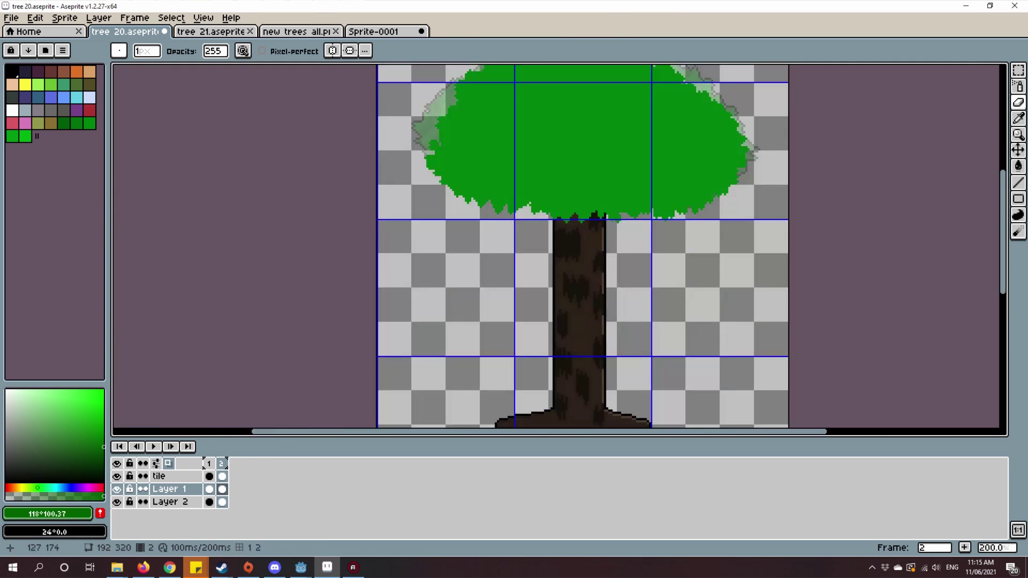
pyautogui.scroll(1, 643, 297)
pyautogui.press('Left')
pyautogui.scroll(1, 562, 169)
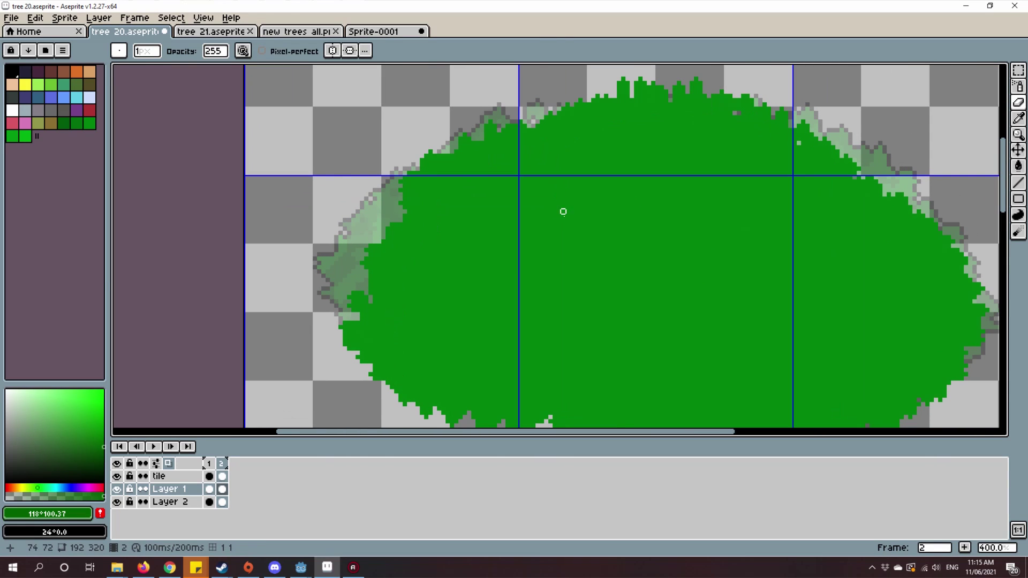
pyautogui.press('w')
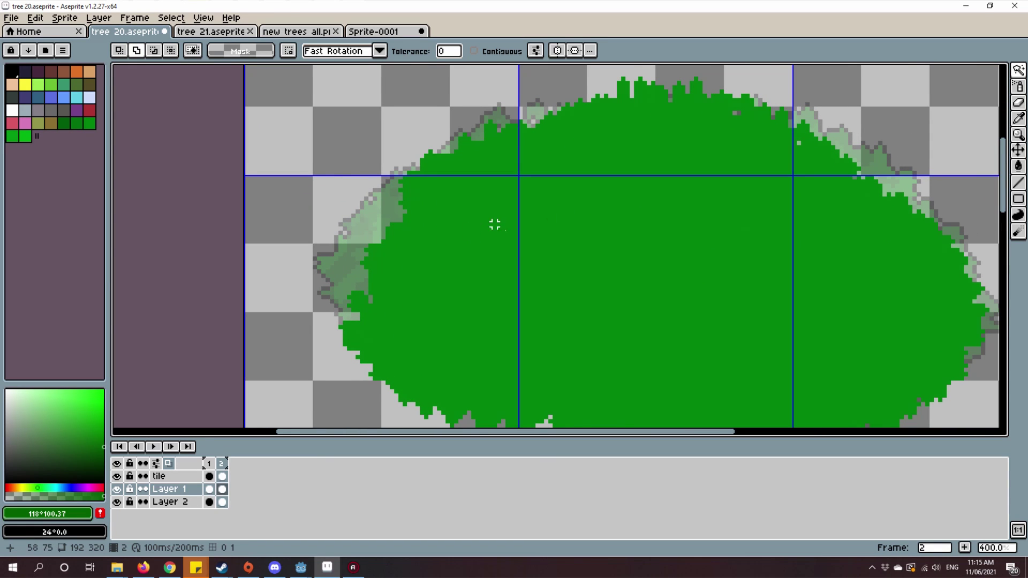
pyautogui.scroll(-1, 517, 255)
pyautogui.scroll(-1, 724, 233)
pyautogui.press('Right')
pyautogui.scroll(-1, 731, 233)
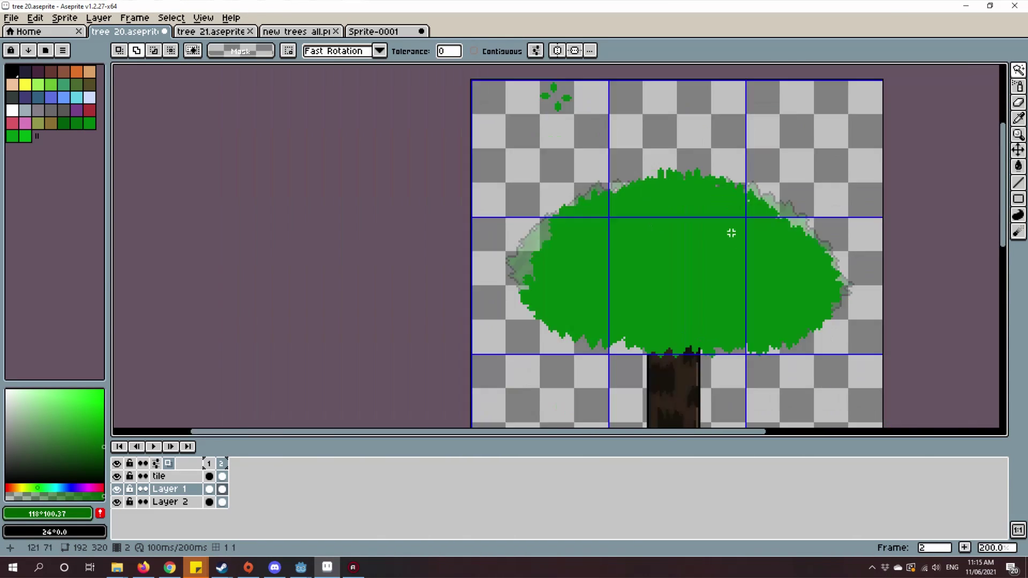
pyautogui.moveTo(501, 369); pyautogui.dragTo(488, 342)
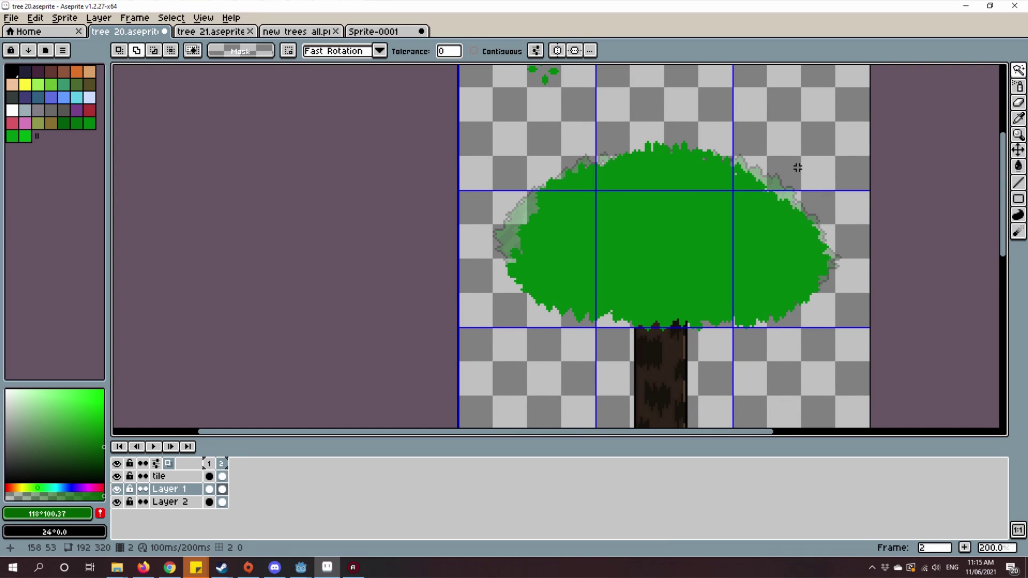
pyautogui.scroll(-1, 699, 198)
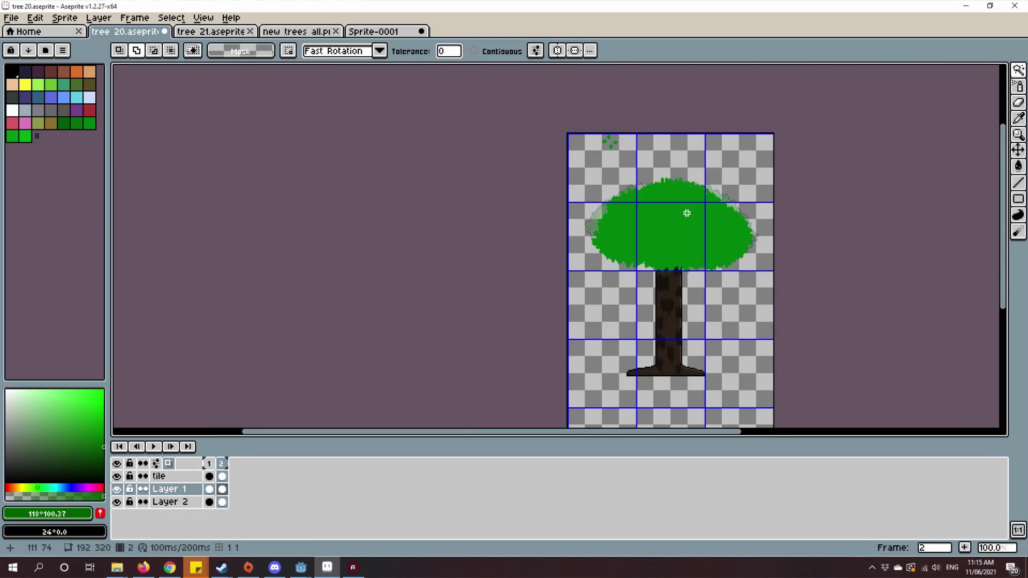
pyautogui.scroll(1, 686, 249)
pyautogui.scroll(1, 686, 254)
pyautogui.scroll(1, 691, 253)
pyautogui.hscroll(1, 706, 244)
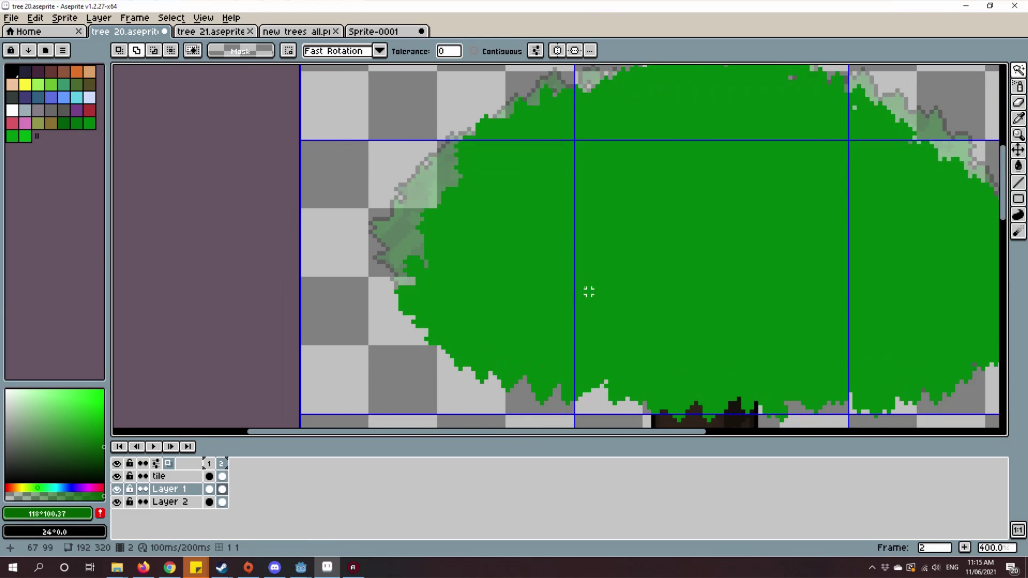
pyautogui.hscroll(-2, 562, 273)
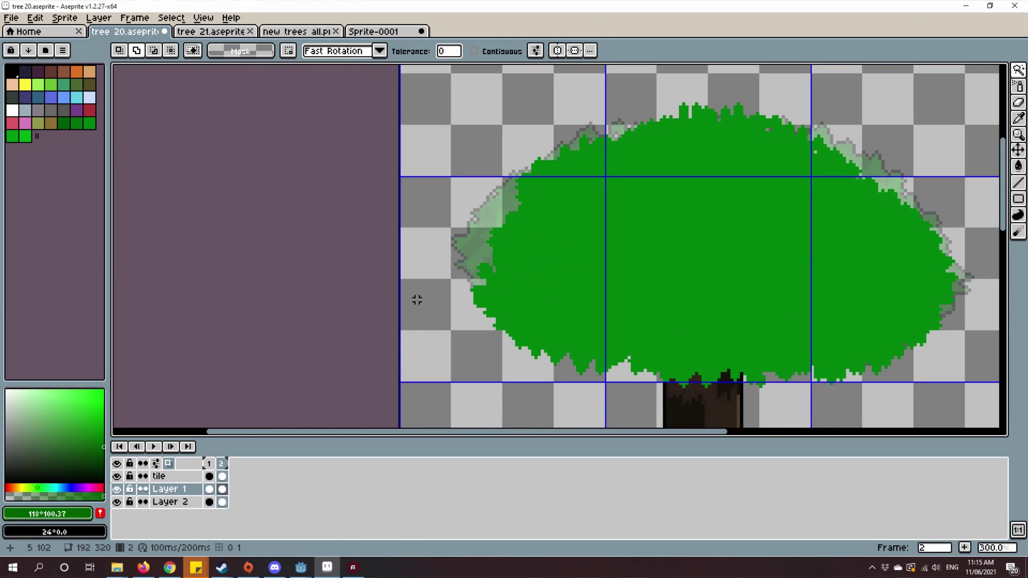
pyautogui.scroll(-1, 416, 299)
pyautogui.scroll(1, 631, 310)
pyautogui.scroll(-1, 662, 259)
pyautogui.scroll(-2, 651, 277)
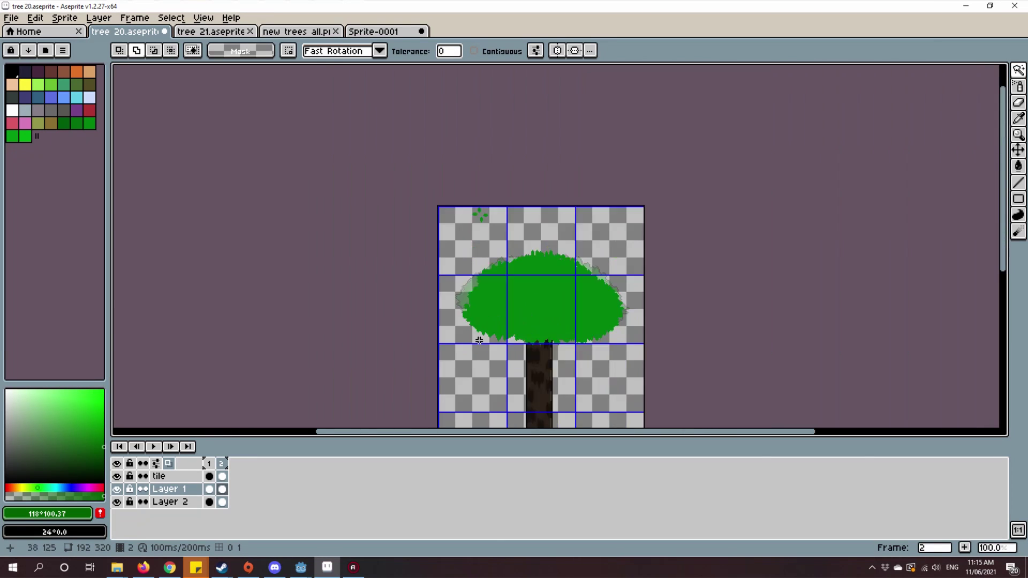
pyautogui.scroll(1, 477, 341)
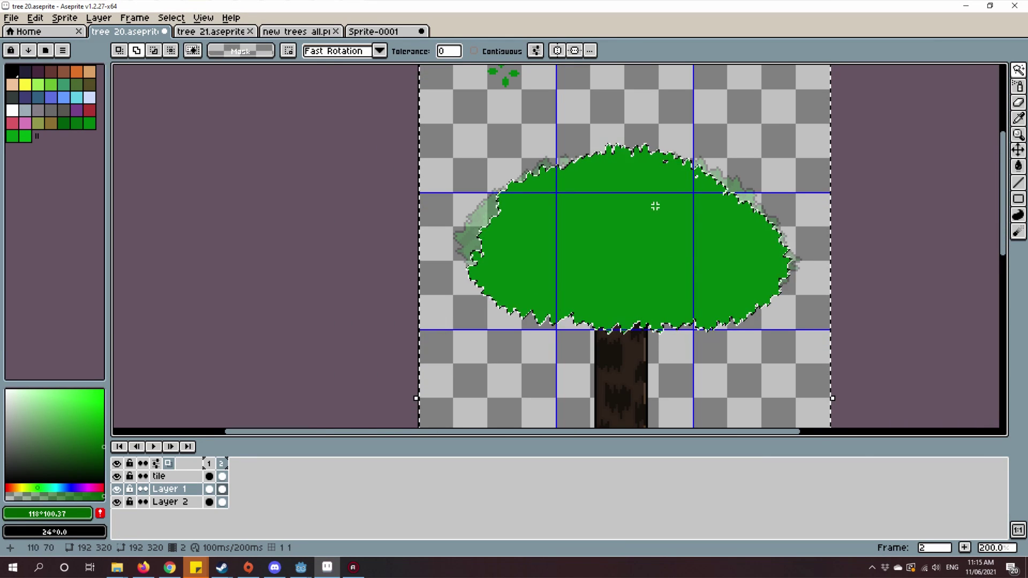
# Step: Magic-wand select the solid green canopy on frame 2 and open the Edit menu
pyautogui.hotkey('ctrl', 'd')
pyautogui.scroll(2, 554, 346)
pyautogui.scroll(-1, 606, 260)
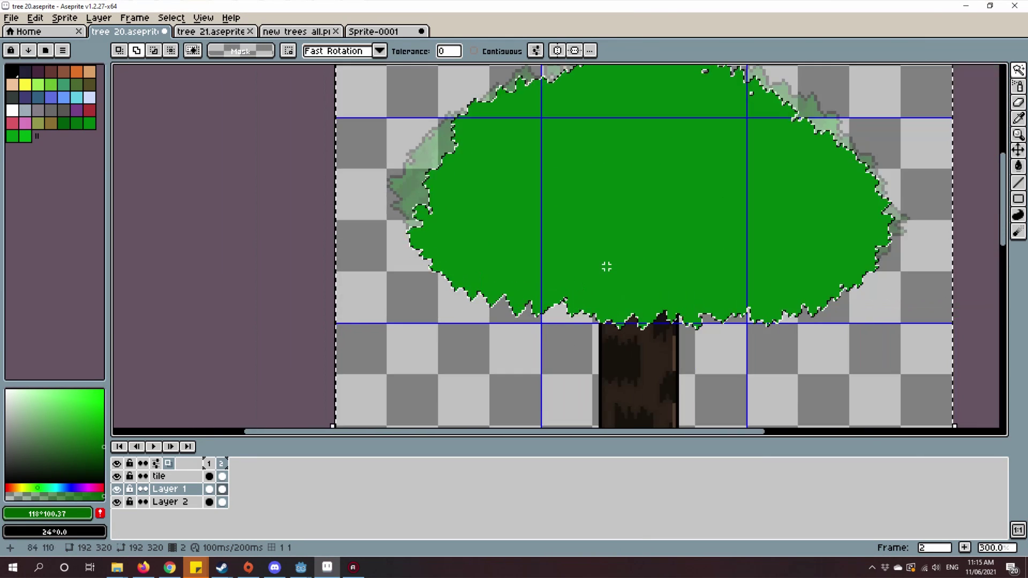
pyautogui.click(607, 259)
pyautogui.scroll(2, 578, 189)
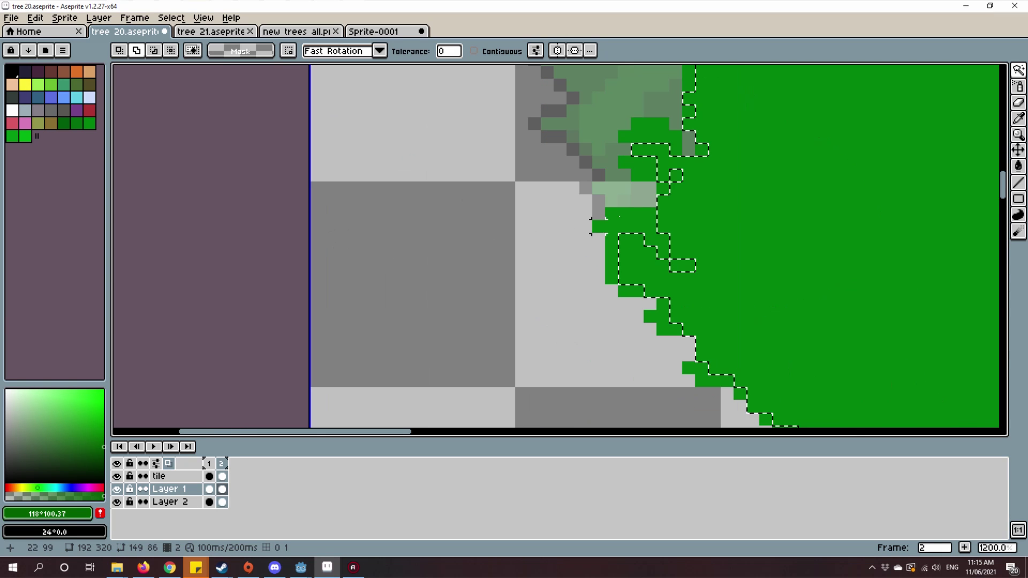
pyautogui.scroll(-2, 562, 241)
pyautogui.scroll(-3, 345, 305)
pyautogui.scroll(2, 474, 288)
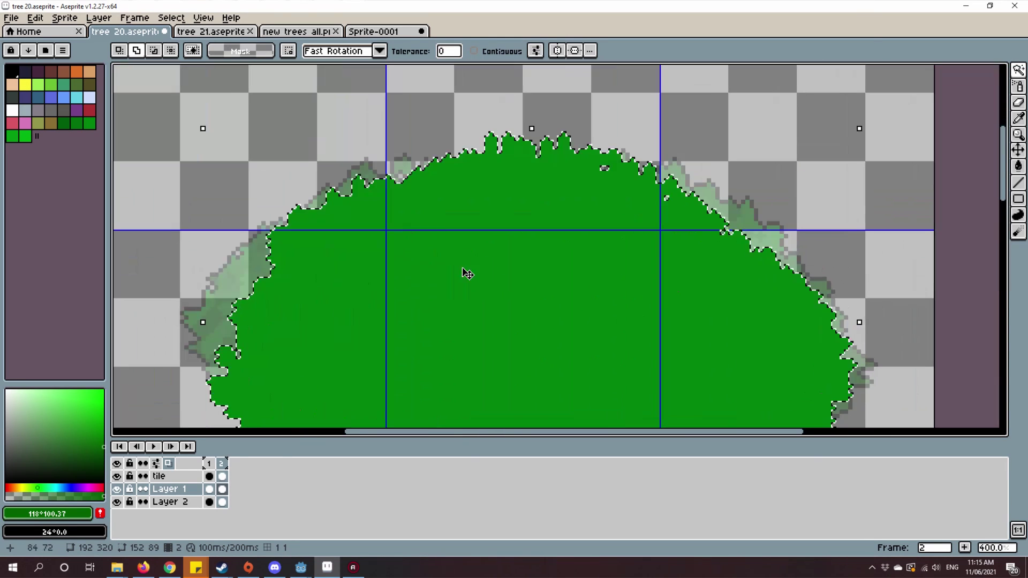
pyautogui.scroll(-1, 451, 275)
pyautogui.click(34, 17)
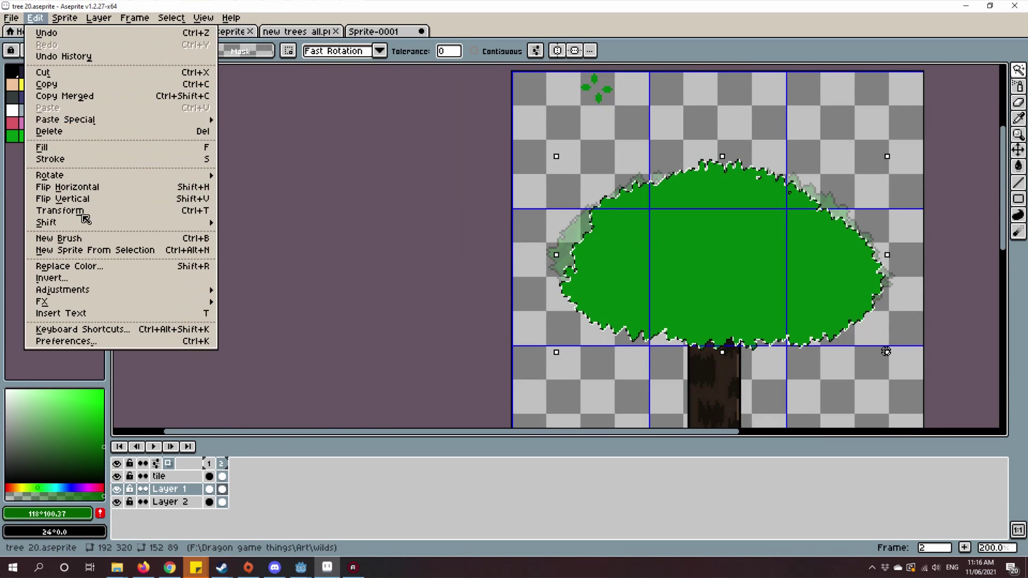
# Step: Close the effects list without applying anything and select the whole canvas
pyautogui.moveTo(42, 301)
pyautogui.click(607, 252)
pyautogui.click(562, 233)
pyautogui.hotkey('ctrl', 'a')
pyautogui.scroll(1, 643, 241)
pyautogui.moveTo(643, 266)
pyautogui.mouseDown()
pyautogui.moveTo(779, 219)
pyautogui.moveTo(603, 207)
pyautogui.mouseUp()
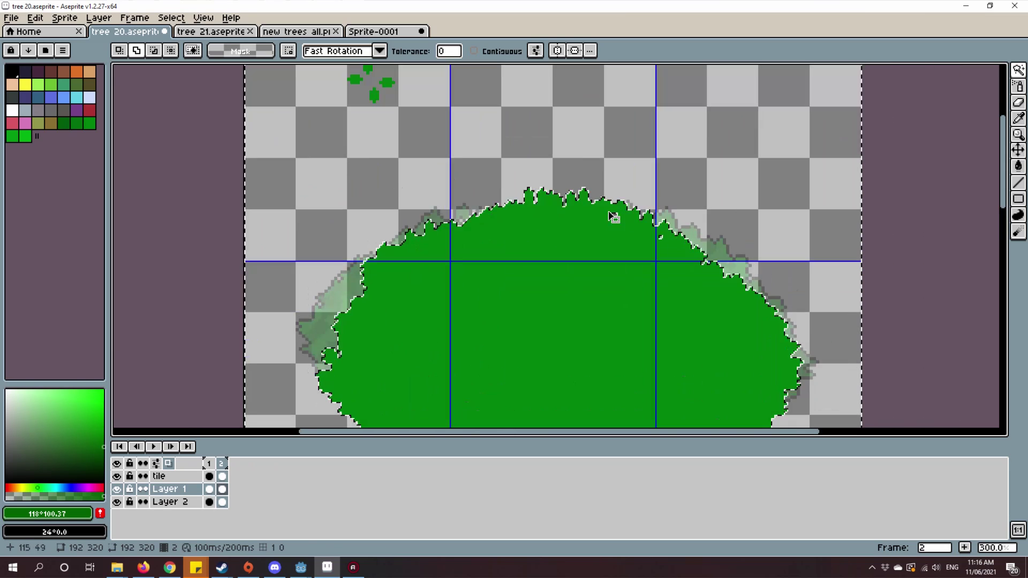
pyautogui.click(36, 17)
pyautogui.click(36, 17)
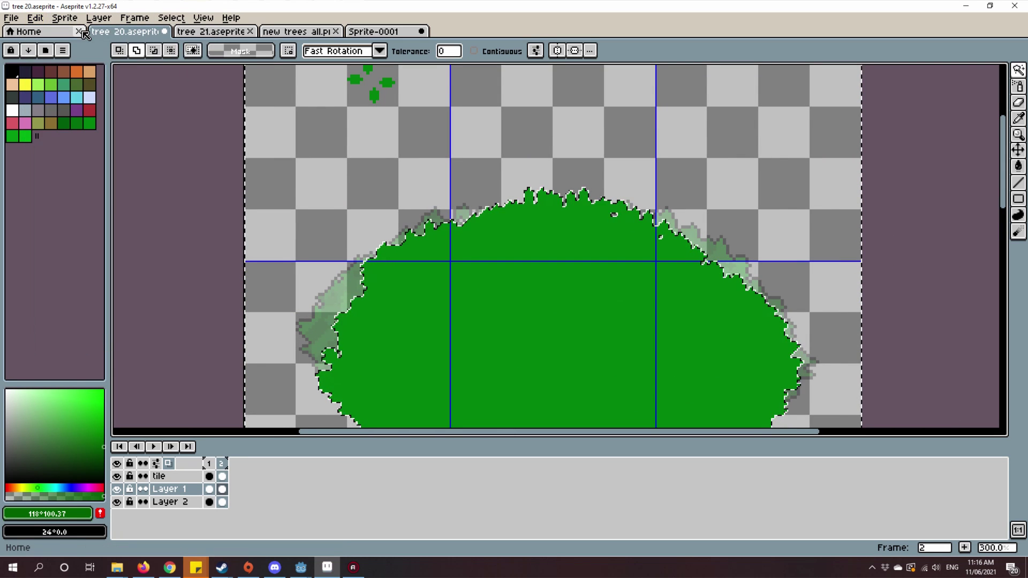
pyautogui.click(36, 16)
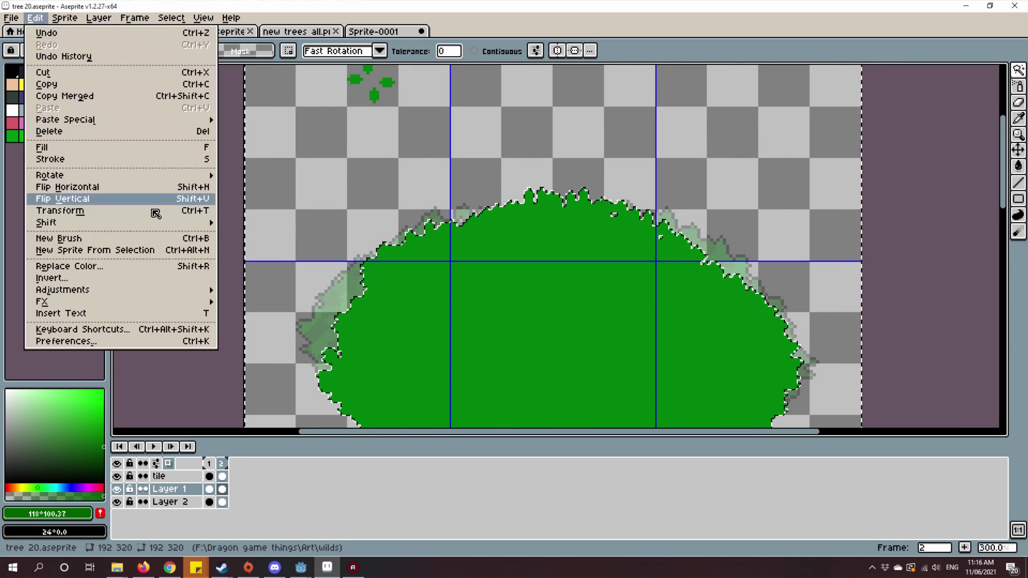
pyautogui.click(211, 470)
# Step: Compare frame 1's textured bush, then return to frame 2's flat canopy
pyautogui.click(209, 463)
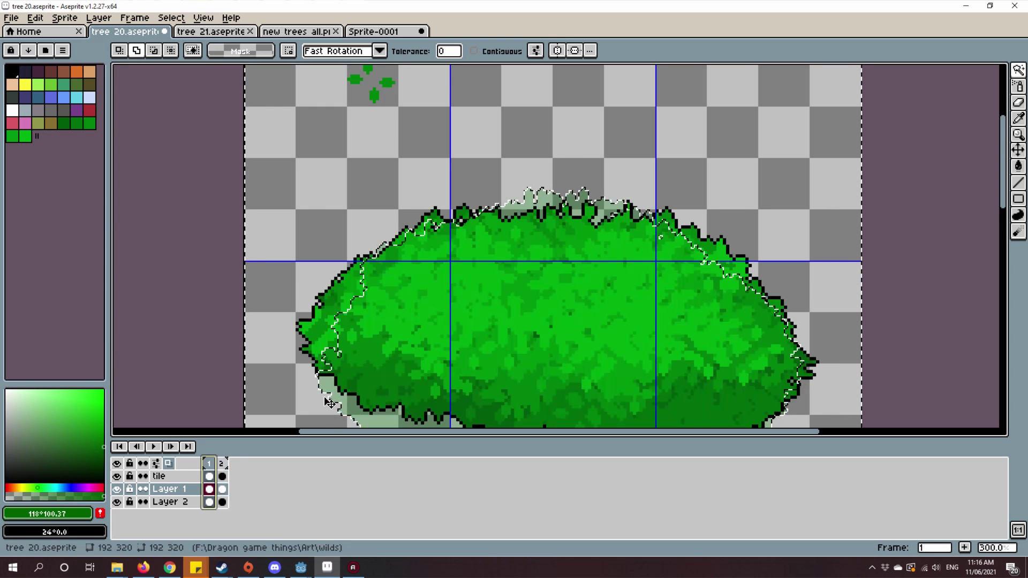
pyautogui.scroll(3, 387, 356)
pyautogui.scroll(-2, 562, 242)
pyautogui.scroll(1, 565, 168)
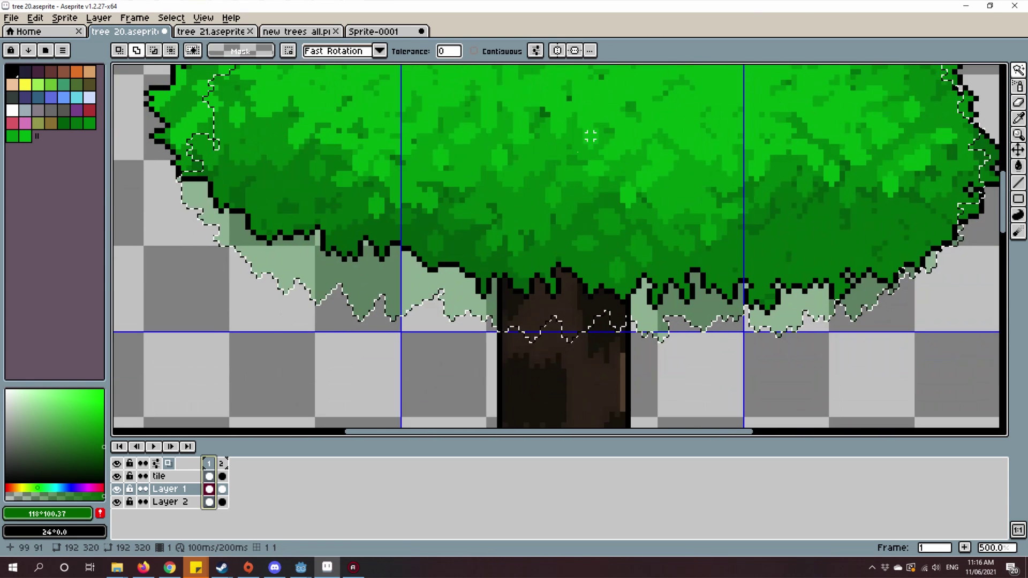
pyautogui.hotkey('ctrl', 'd')
pyautogui.scroll(3, 564, 241)
pyautogui.scroll(-2, 482, 281)
pyautogui.scroll(1, 401, 322)
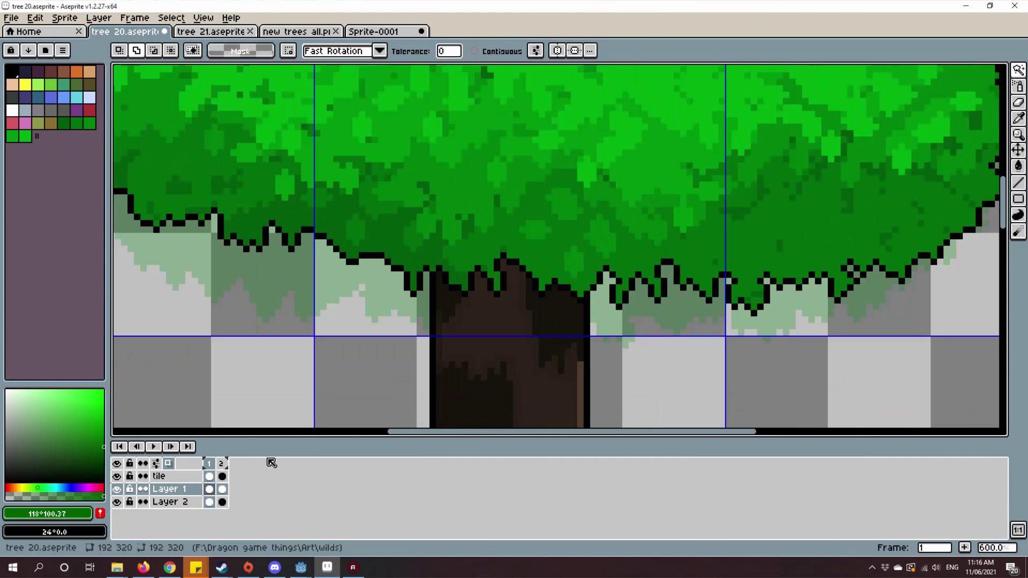
pyautogui.click(222, 488)
pyautogui.scroll(-2, 557, 218)
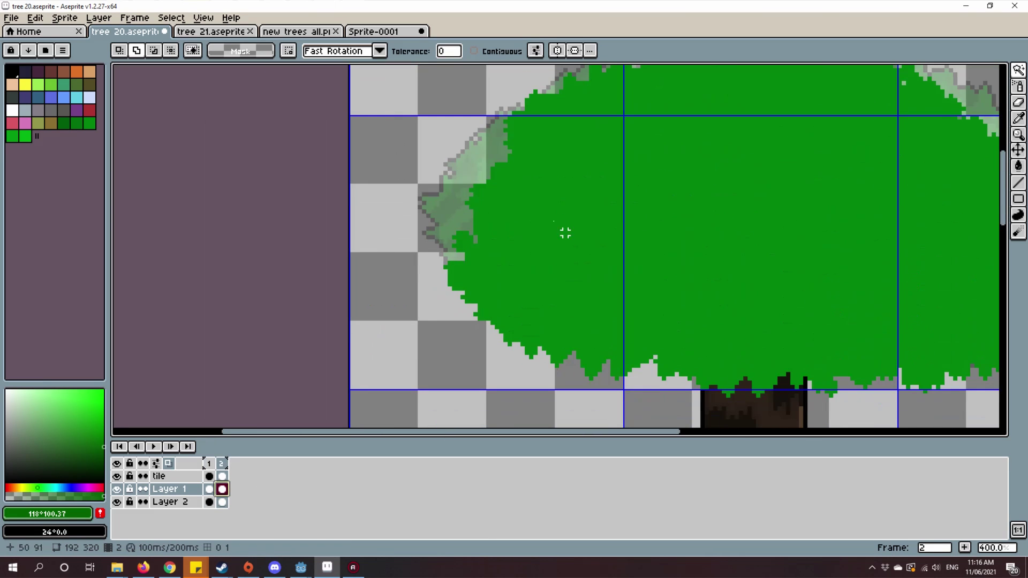
pyautogui.scroll(-2, 557, 219)
# Step: Select the whole canvas and set the Outline effect colour to palette swatch 0 (black)
pyautogui.hotkey('ctrl', 'a')
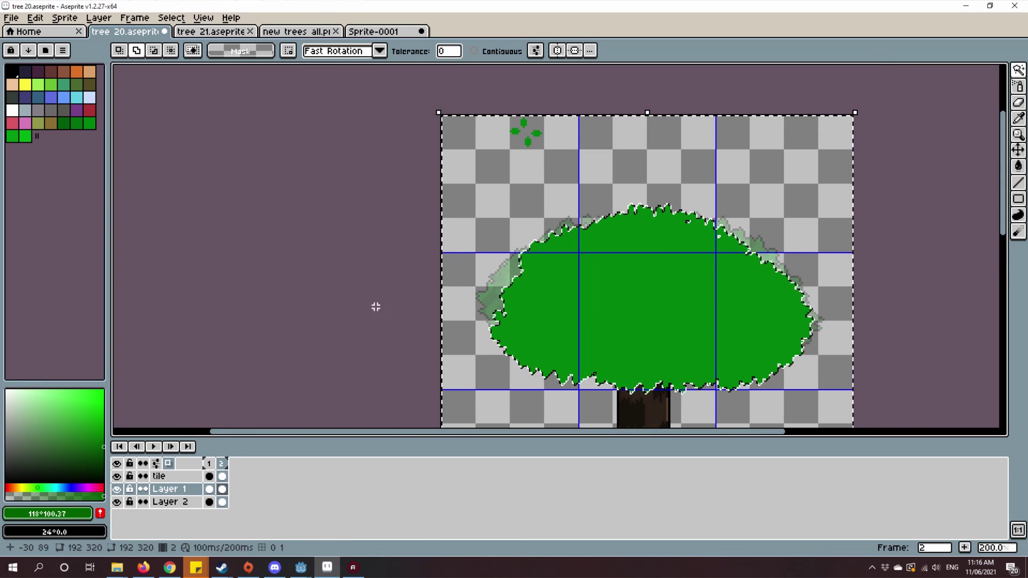
pyautogui.click(64, 18)
pyautogui.moveTo(35, 18)
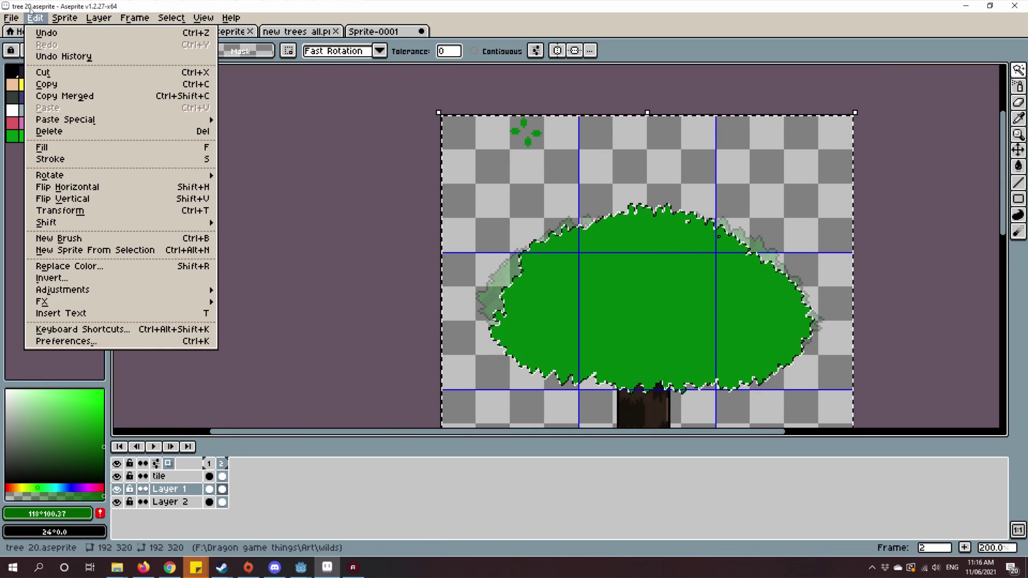
pyautogui.moveTo(41, 302)
pyautogui.click(245, 302)
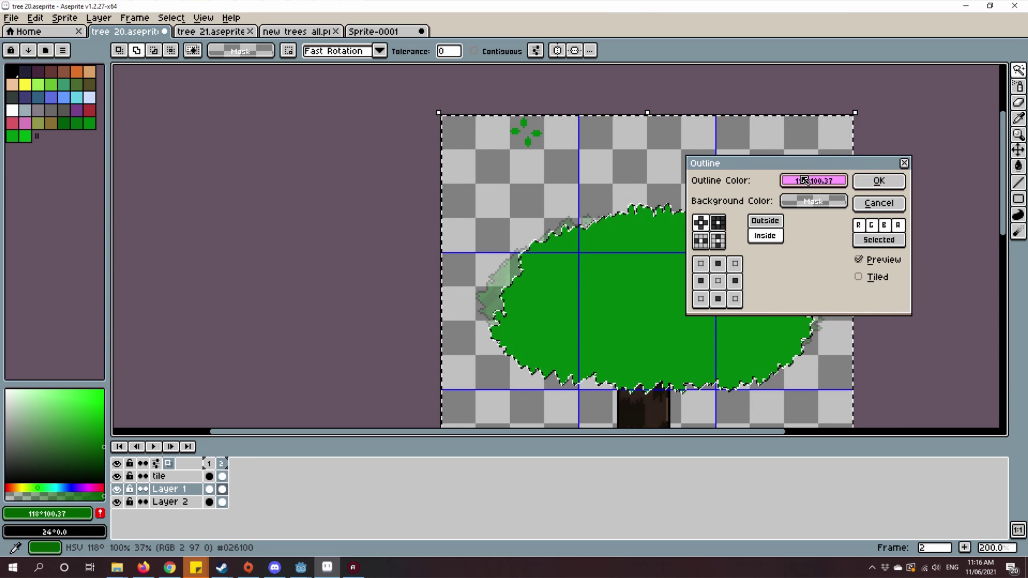
pyautogui.click(813, 180)
pyautogui.click(726, 263)
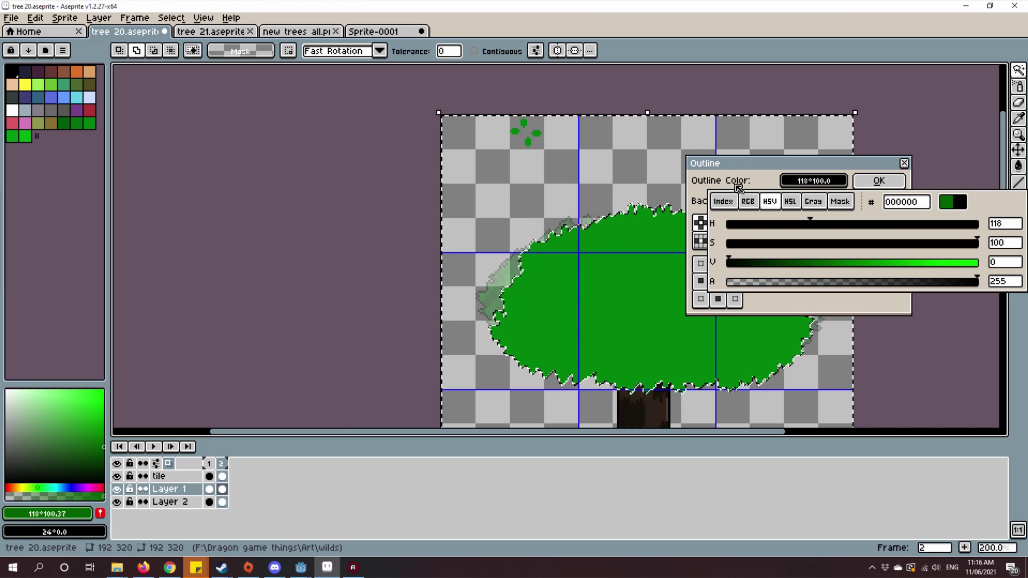
pyautogui.click(721, 201)
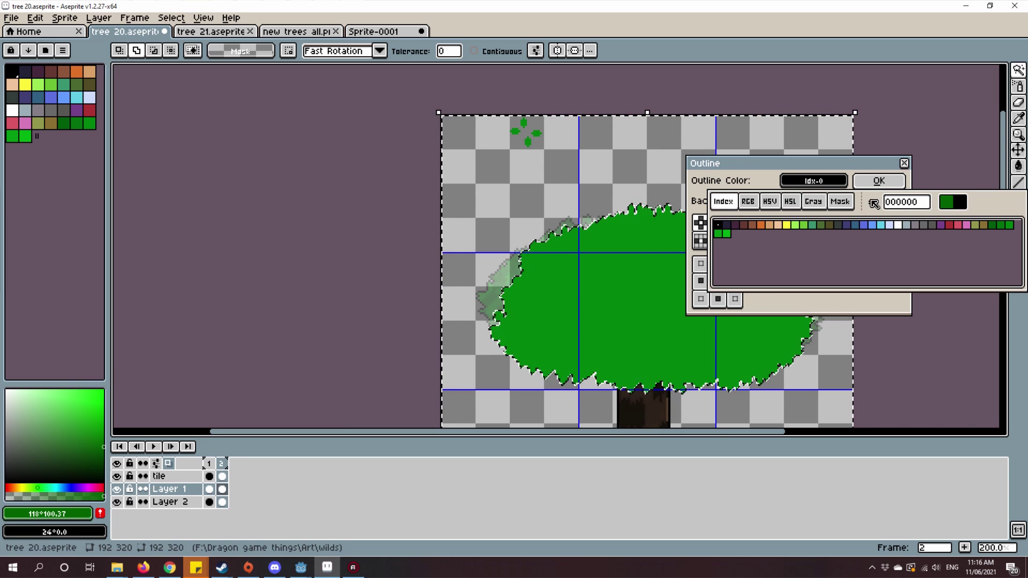
pyautogui.click(745, 184)
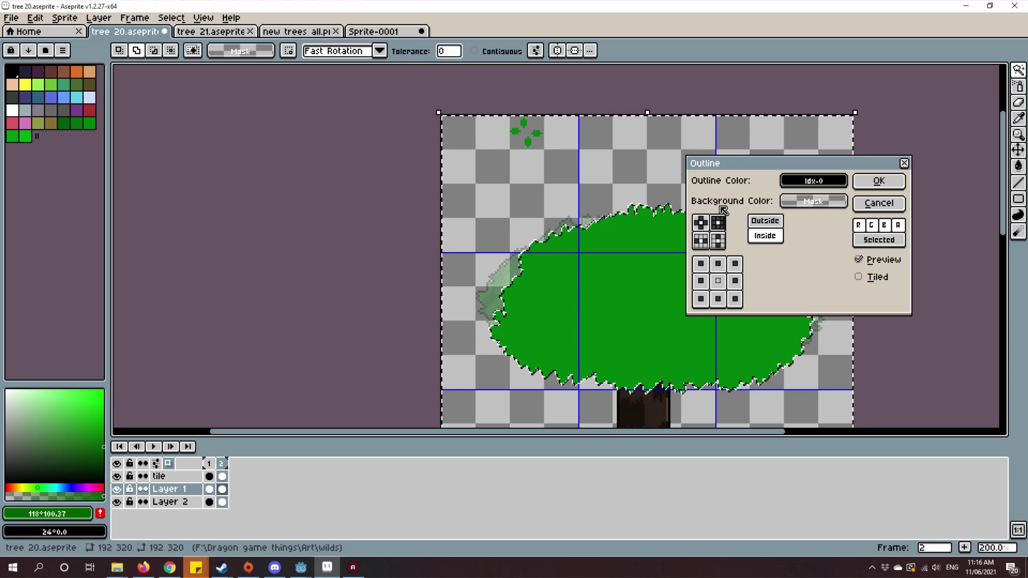
# Step: Reopen the Outline effect and compare inside versus outside outline placement on the canopy
pyautogui.click(906, 161)
pyautogui.scroll(3, 518, 301)
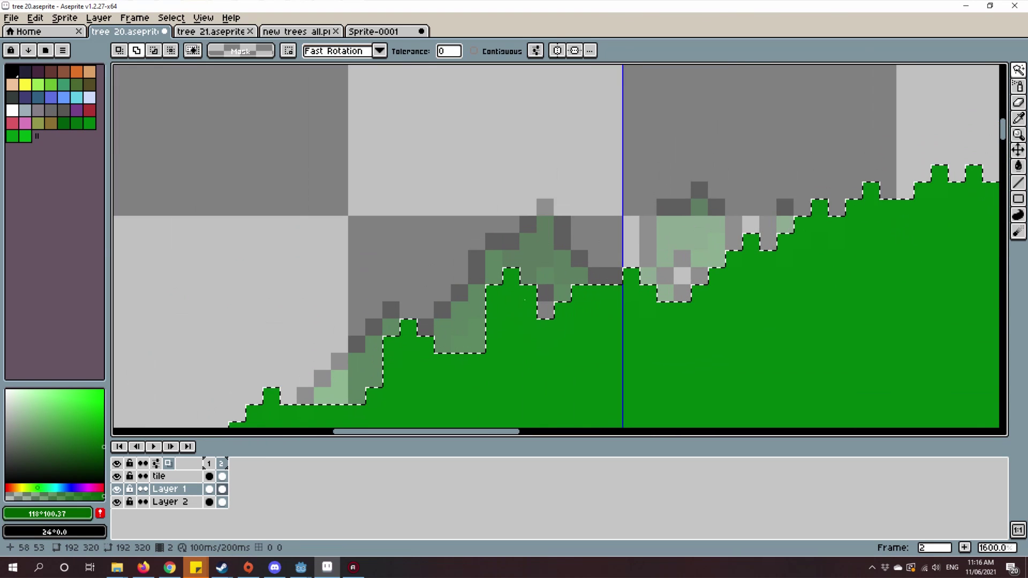
pyautogui.click(35, 17)
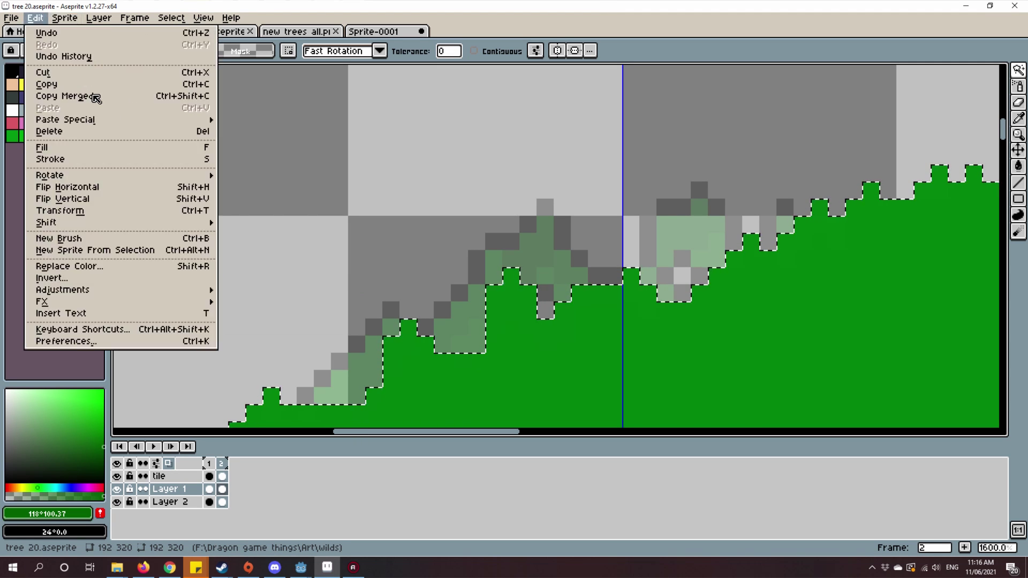
pyautogui.moveTo(121, 301)
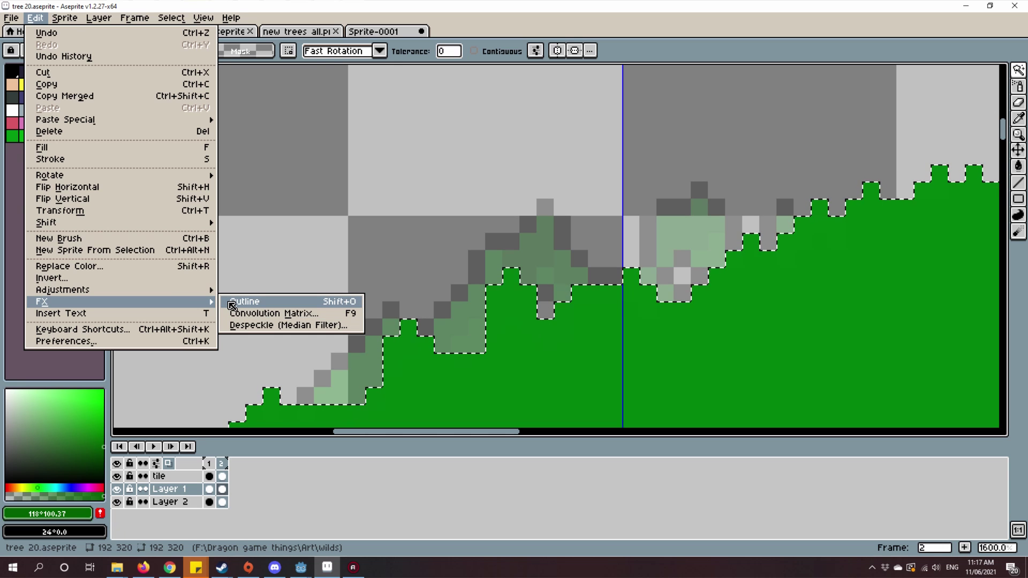
pyautogui.click(232, 306)
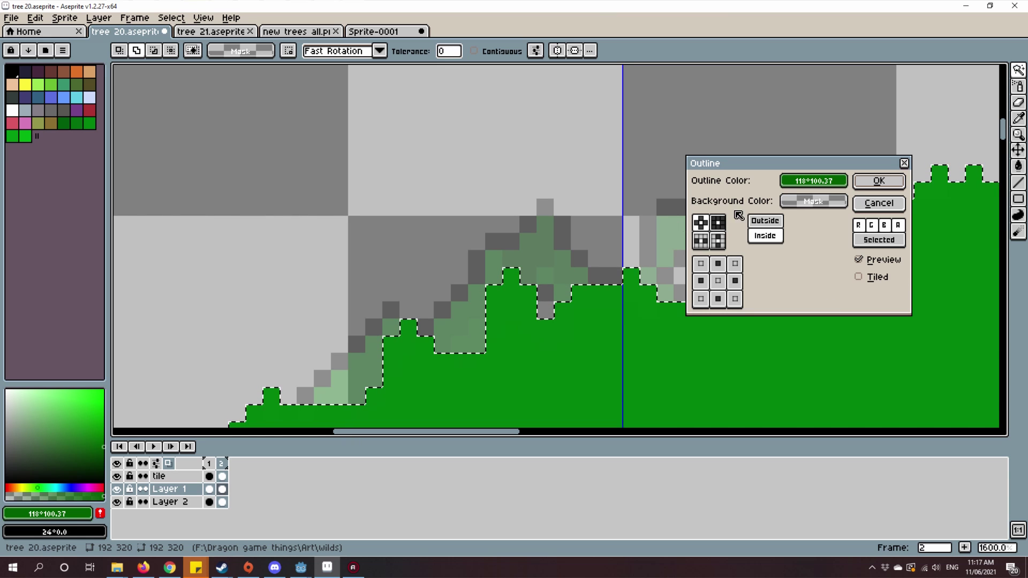
pyautogui.click(771, 222)
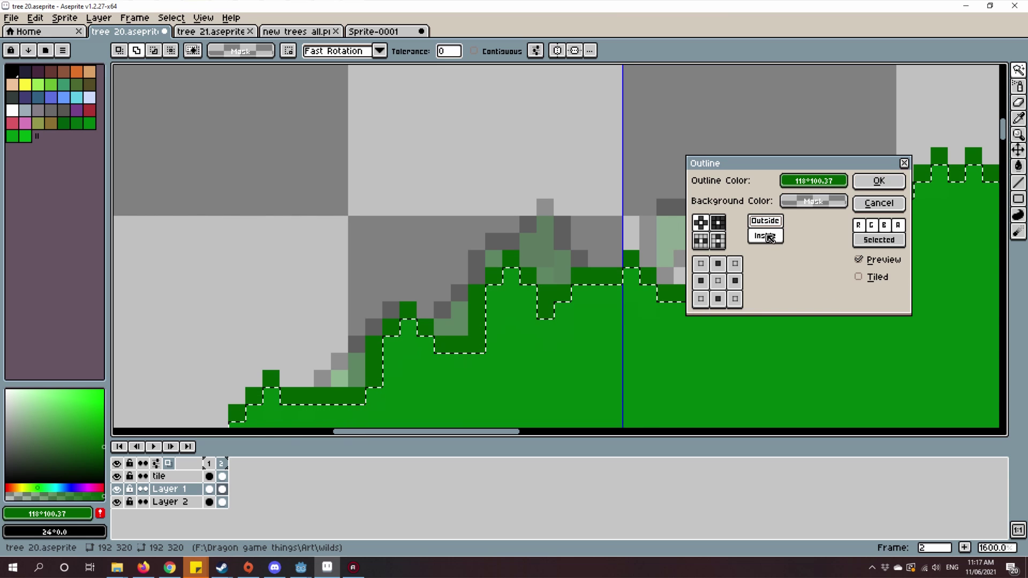
pyautogui.click(769, 237)
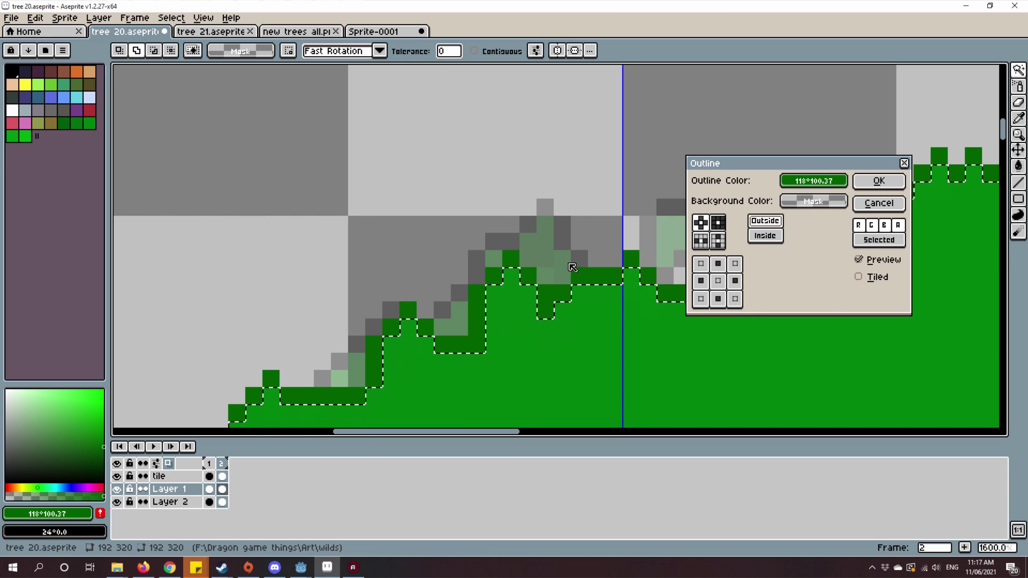
pyautogui.click(775, 235)
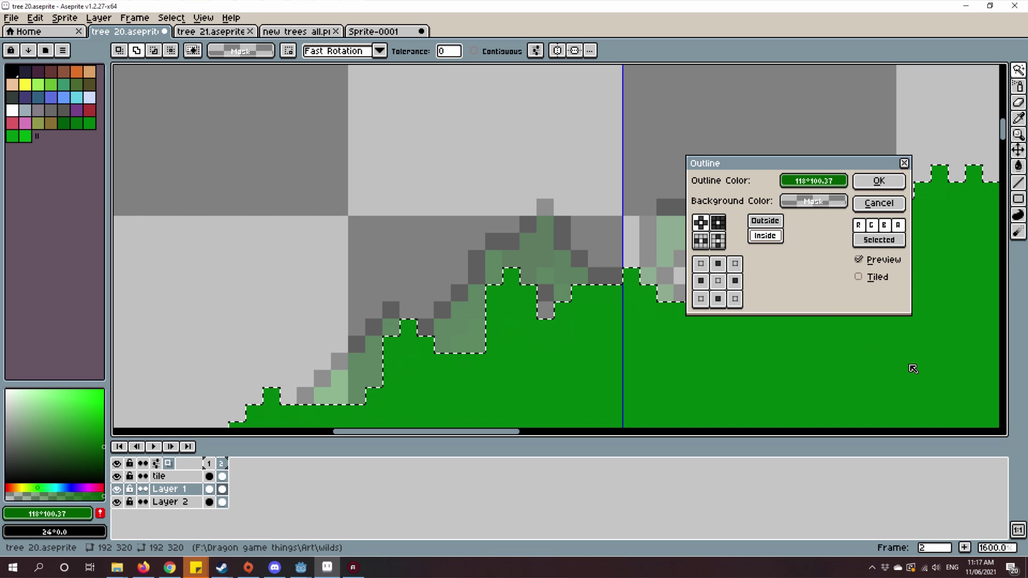
pyautogui.click(757, 225)
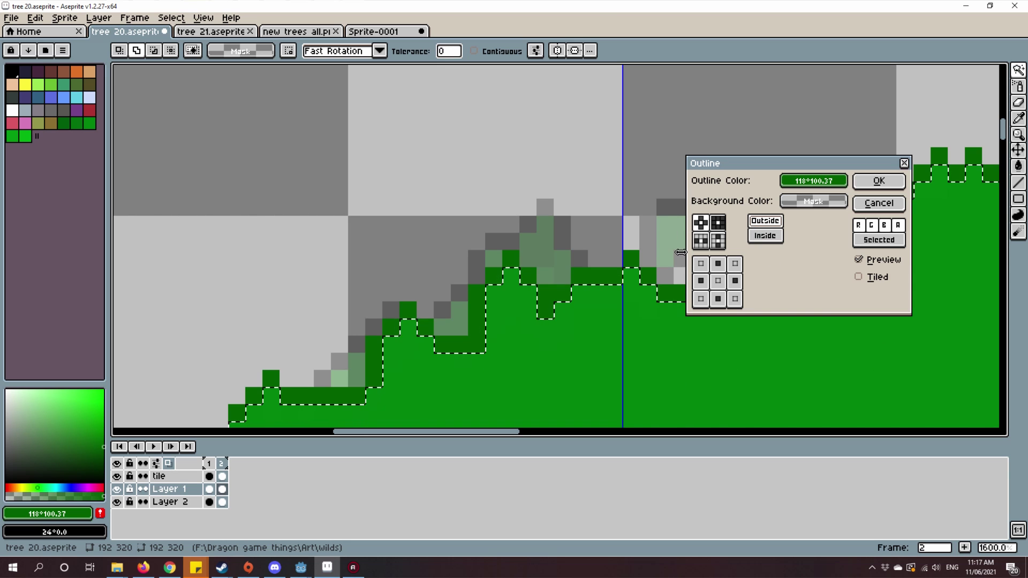
# Step: Try thick square, rounded and horizontal outline shapes, toggling the diagonal corner directions
pyautogui.click(718, 223)
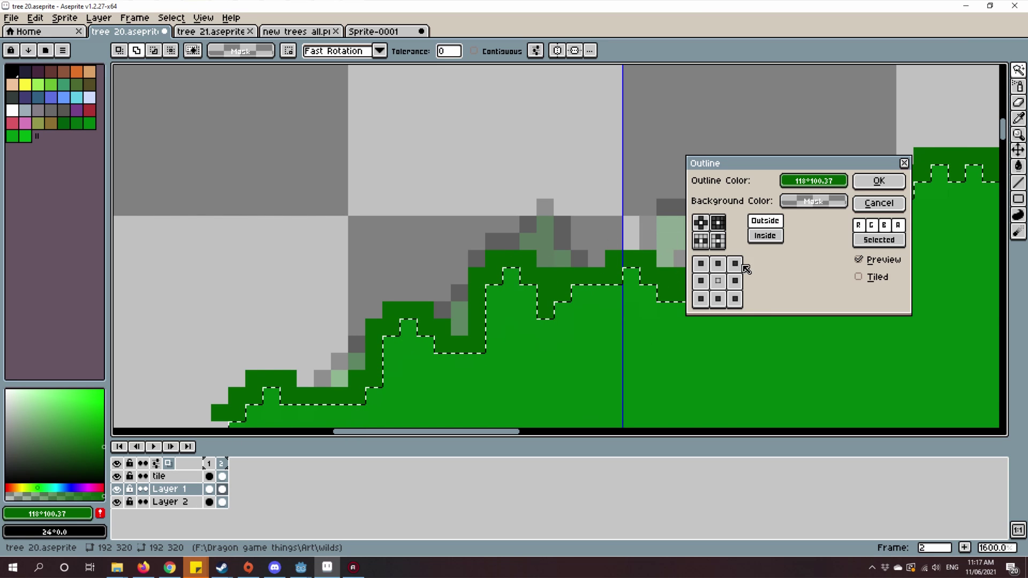
pyautogui.click(701, 225)
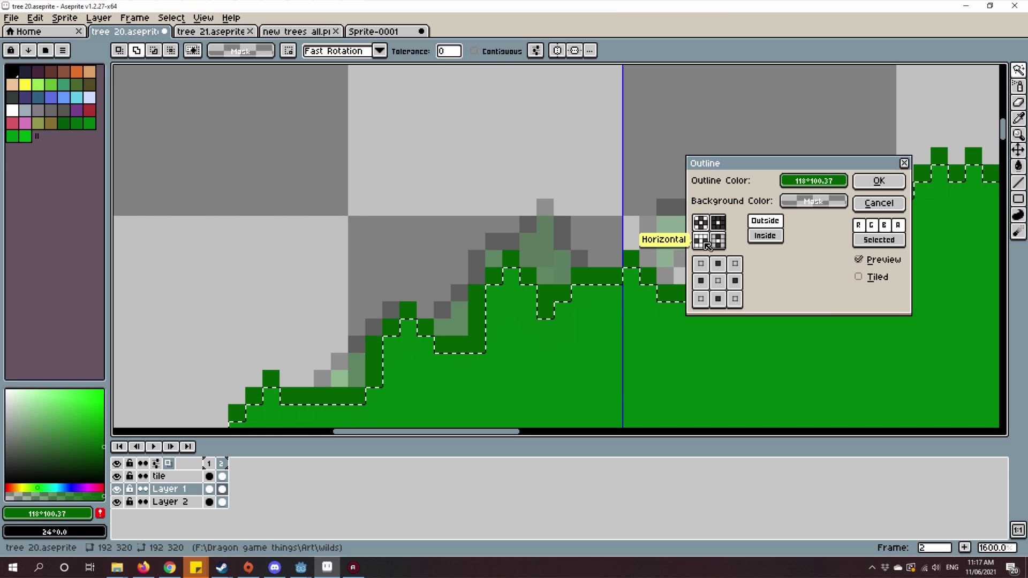
pyautogui.click(704, 241)
pyautogui.click(700, 228)
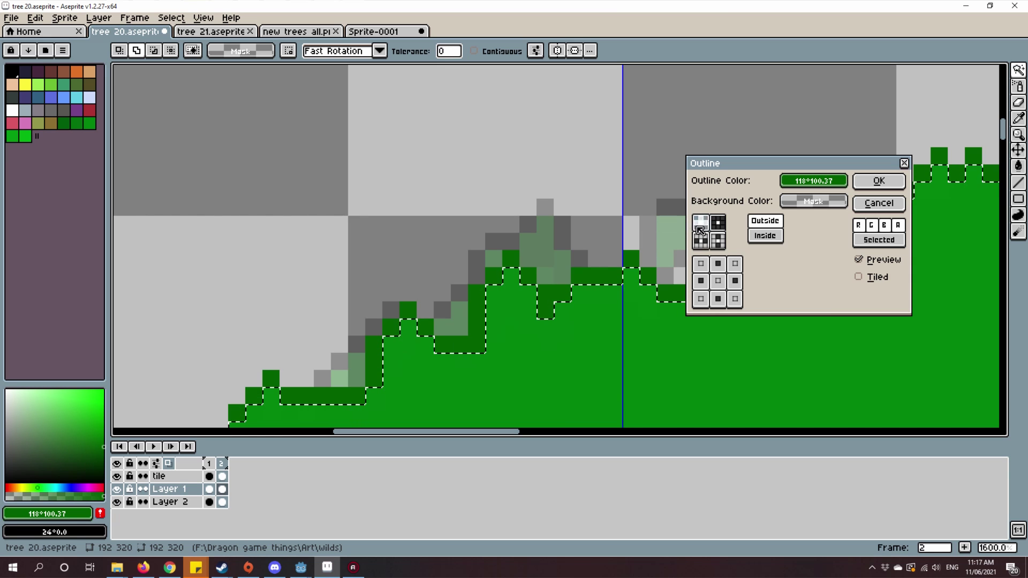
pyautogui.click(735, 264)
pyautogui.click(702, 264)
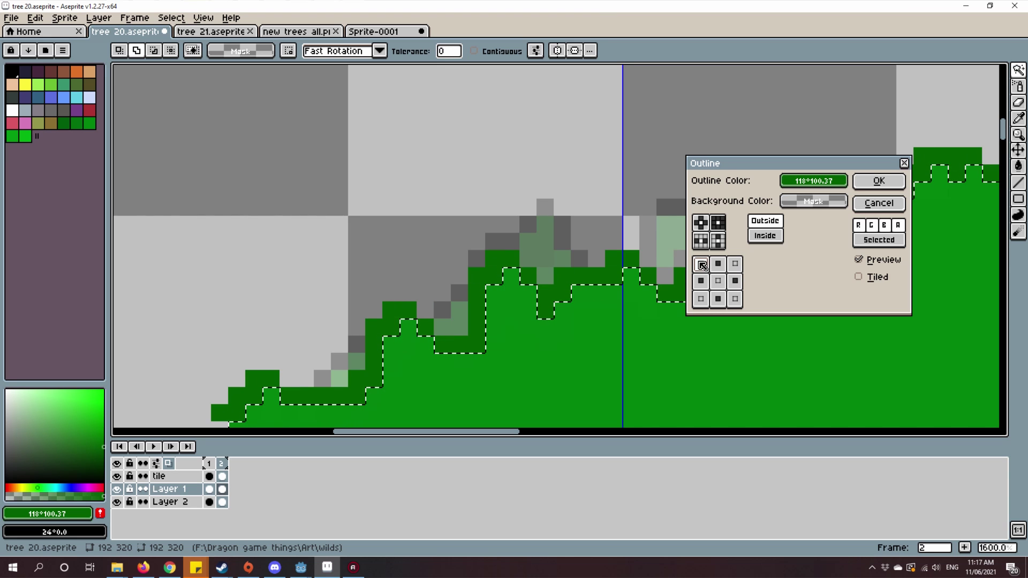
pyautogui.click(702, 264)
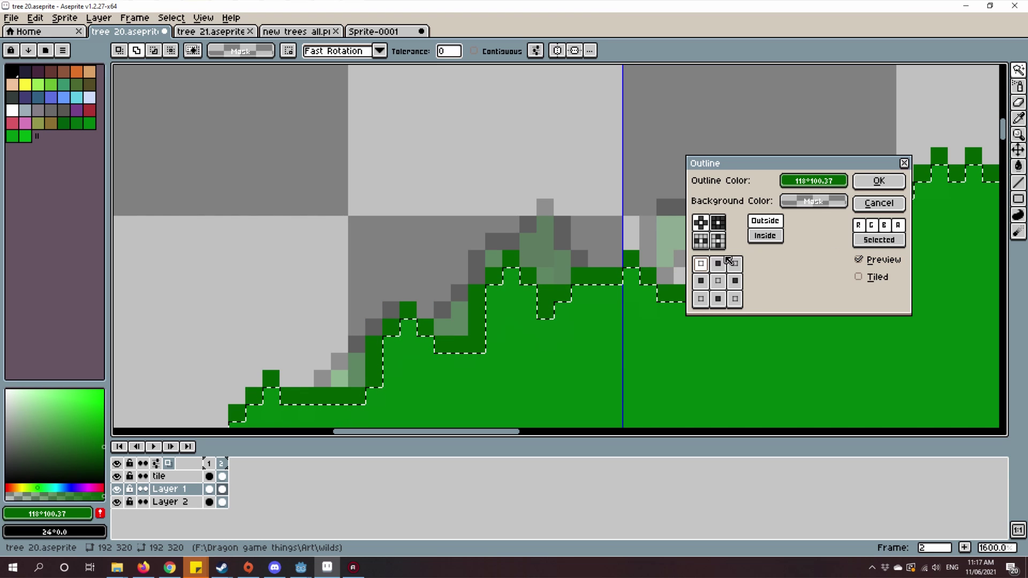
pyautogui.click(703, 265)
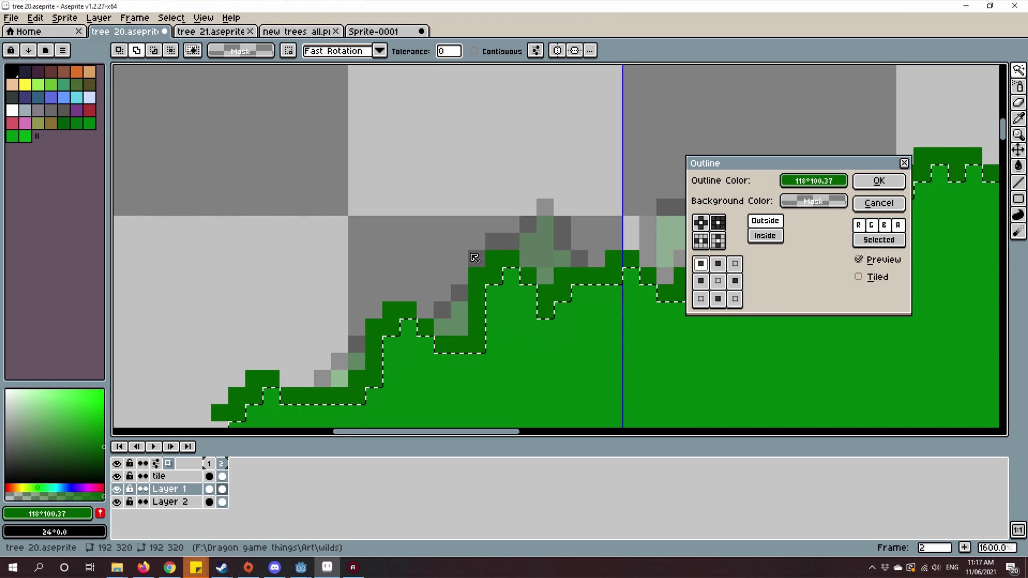
pyautogui.click(701, 264)
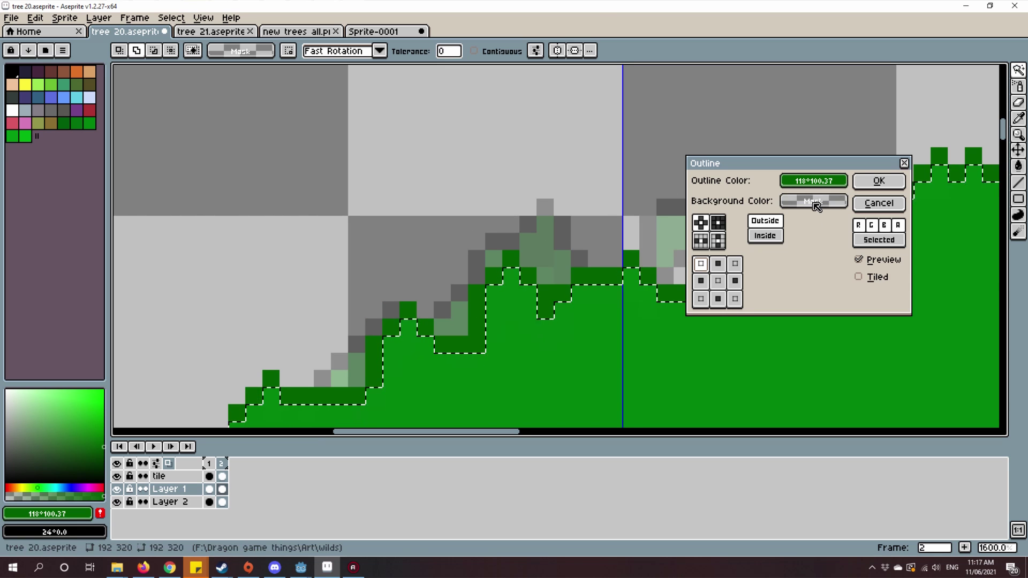
# Step: Set the outline colour to palette black and test adding diagonal corner pixels
pyautogui.click(813, 180)
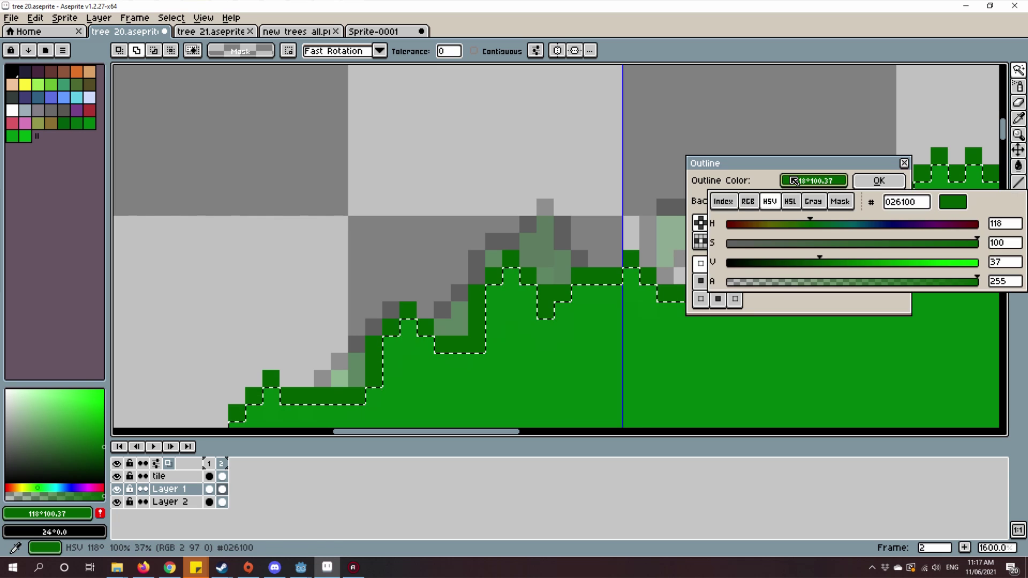
pyautogui.click(723, 202)
pyautogui.click(722, 229)
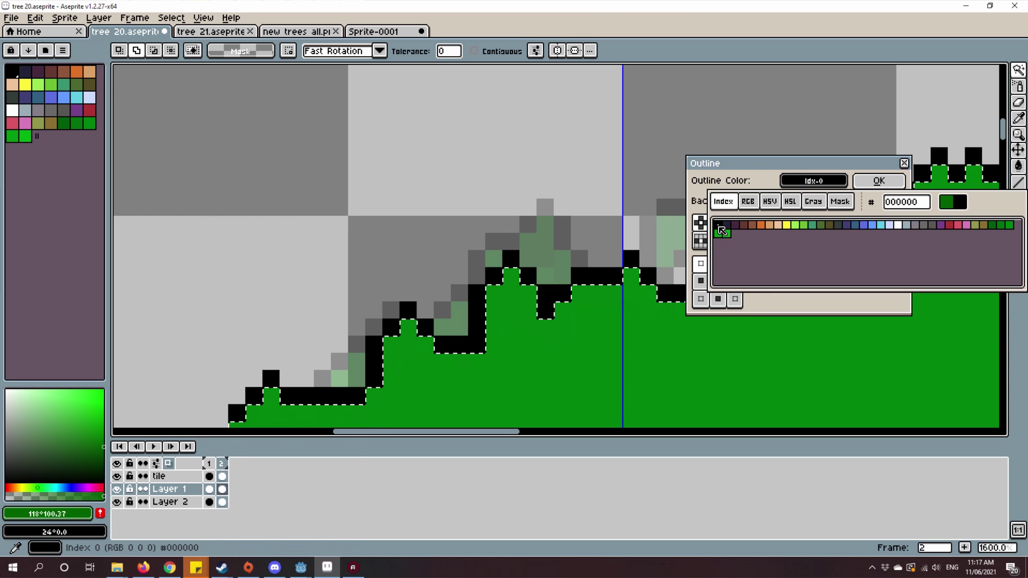
pyautogui.click(746, 180)
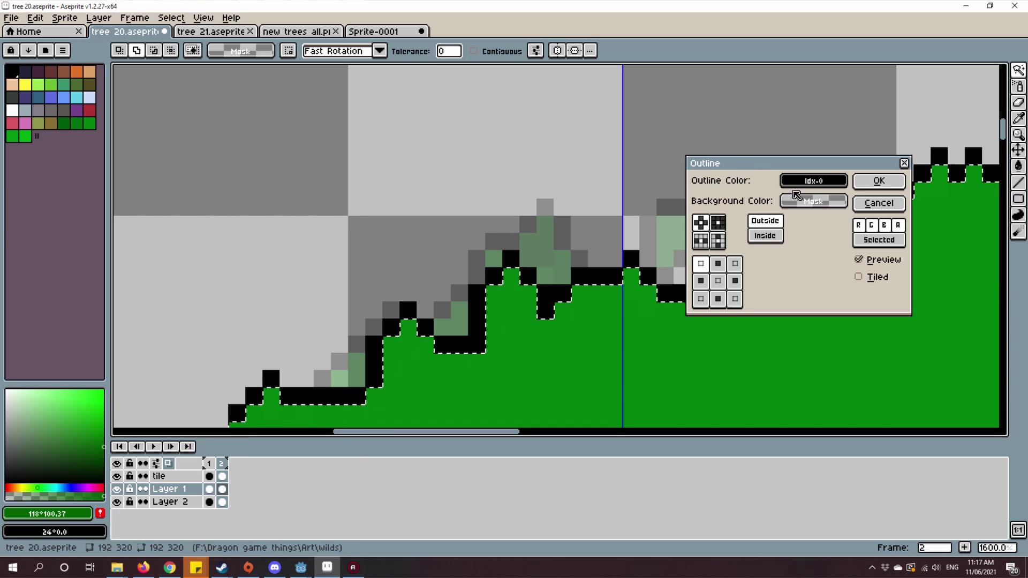
pyautogui.click(705, 265)
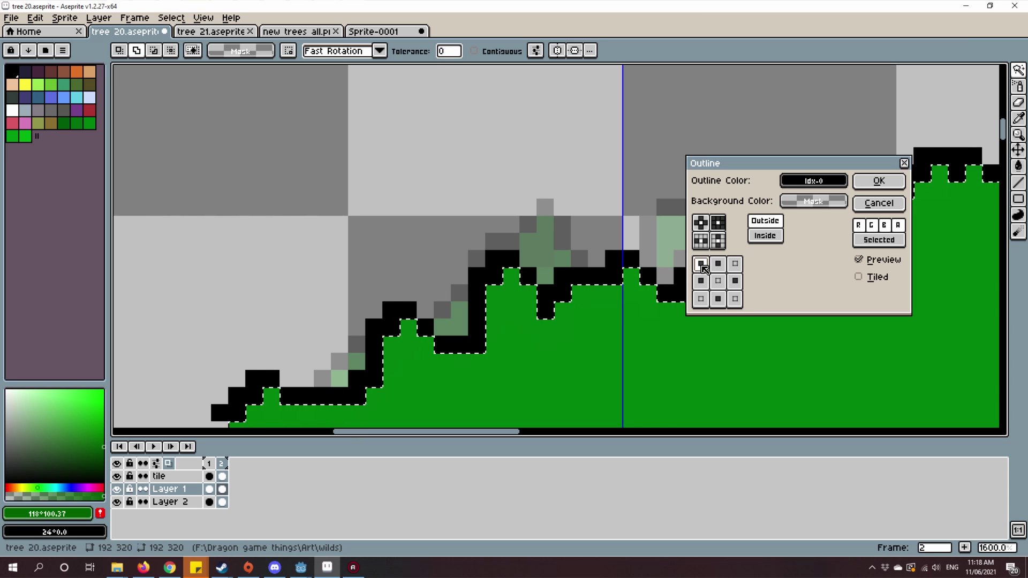
pyautogui.click(707, 267)
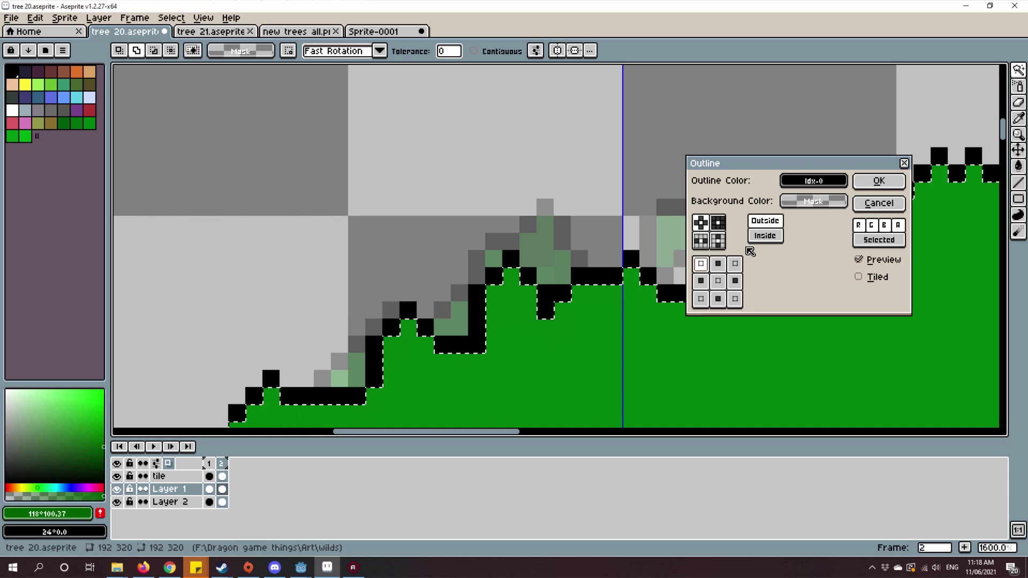
# Step: Try a semi-transparent outline alpha, then restore full 255 opacity
pyautogui.click(812, 180)
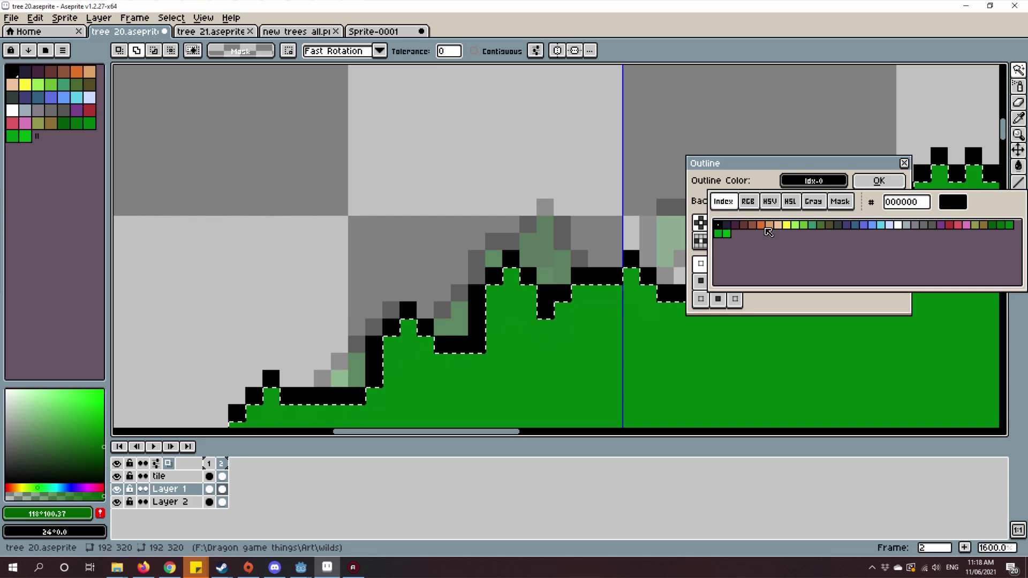
pyautogui.click(748, 201)
pyautogui.moveTo(777, 281); pyautogui.dragTo(906, 282)
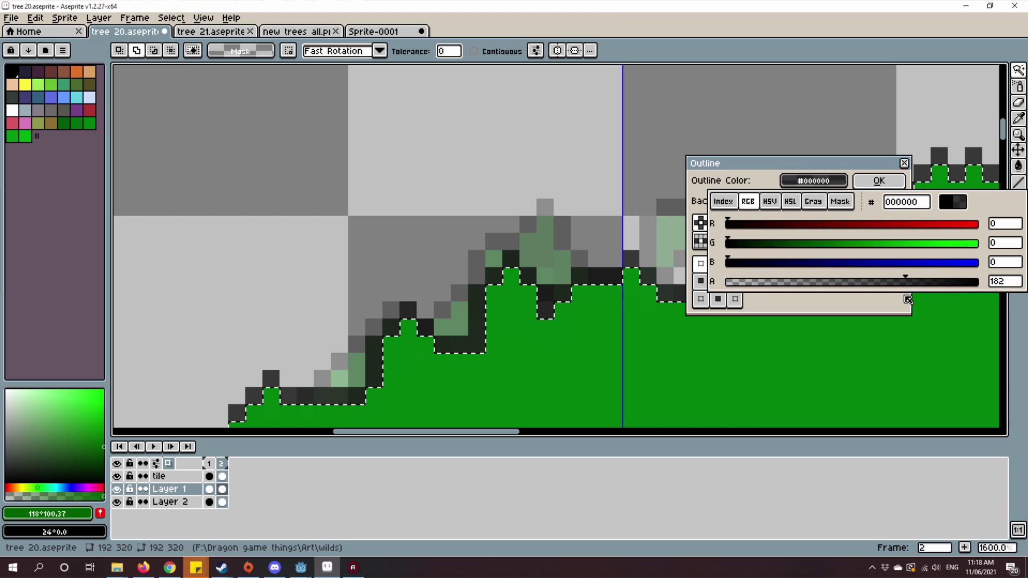
pyautogui.click(565, 293)
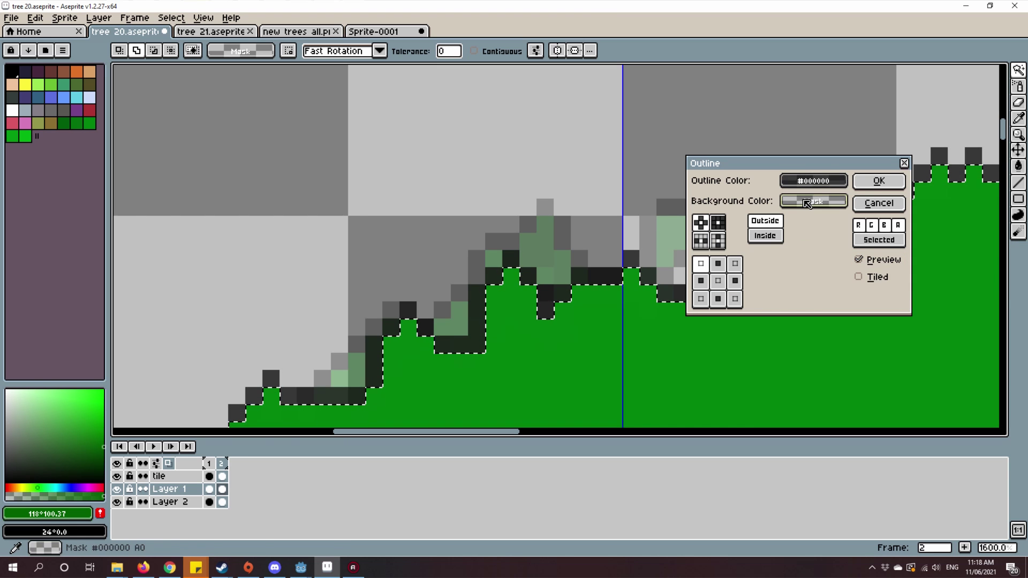
pyautogui.click(813, 181)
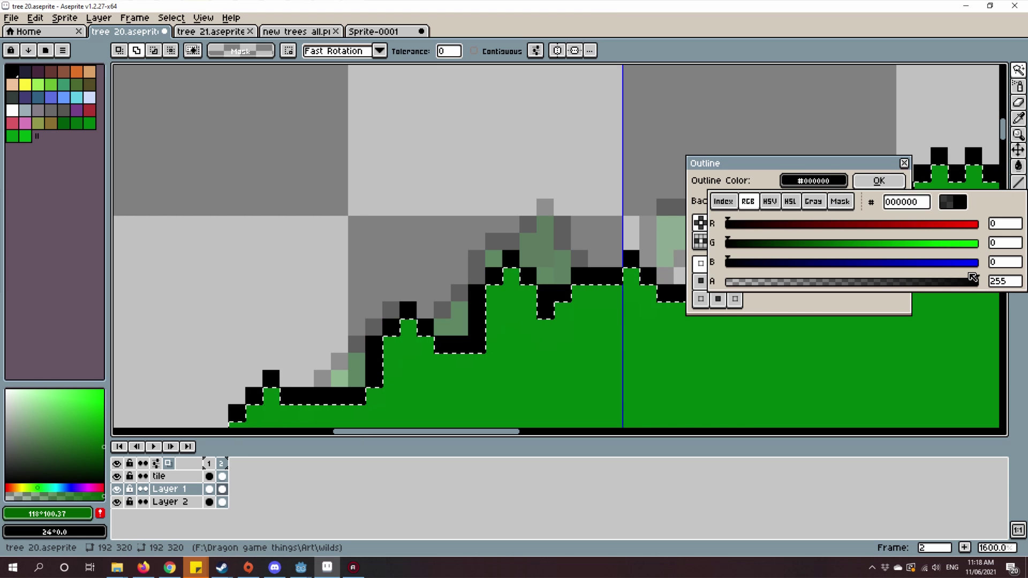
pyautogui.click(727, 179)
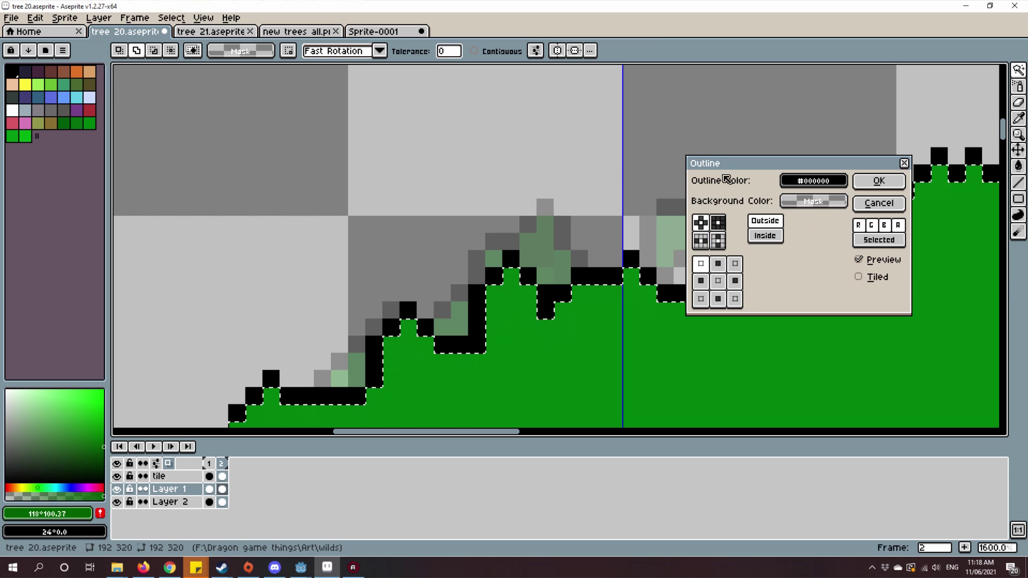
# Step: Confirm the black canopy outline, deselect with Ctrl+D, and pan across the tree
pyautogui.click(884, 183)
pyautogui.hotkey('ctrl', 'd')
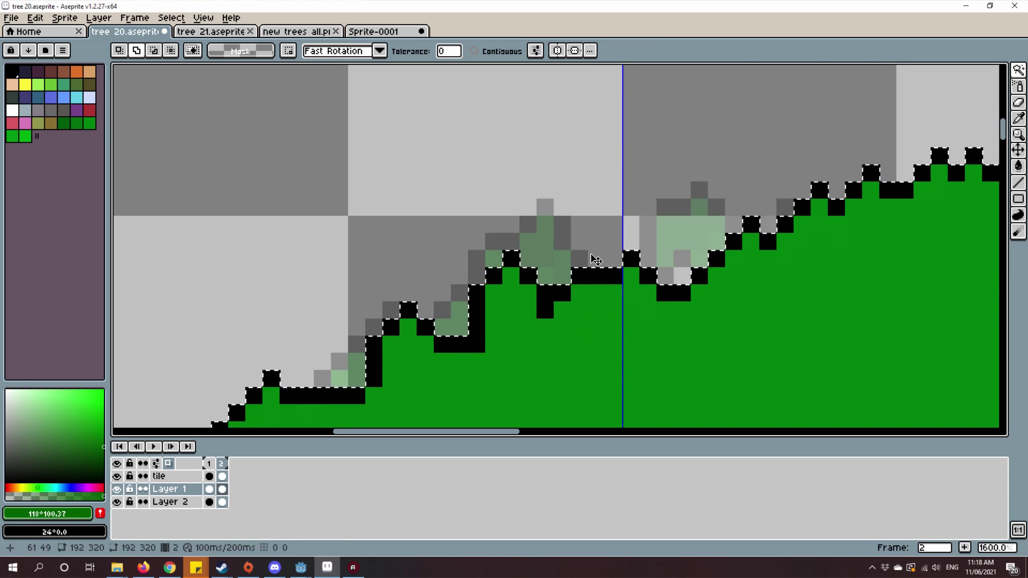
pyautogui.scroll(-5, 594, 273)
pyautogui.scroll(3, 656, 322)
pyautogui.scroll(-3, 656, 322)
pyautogui.scroll(1, 656, 322)
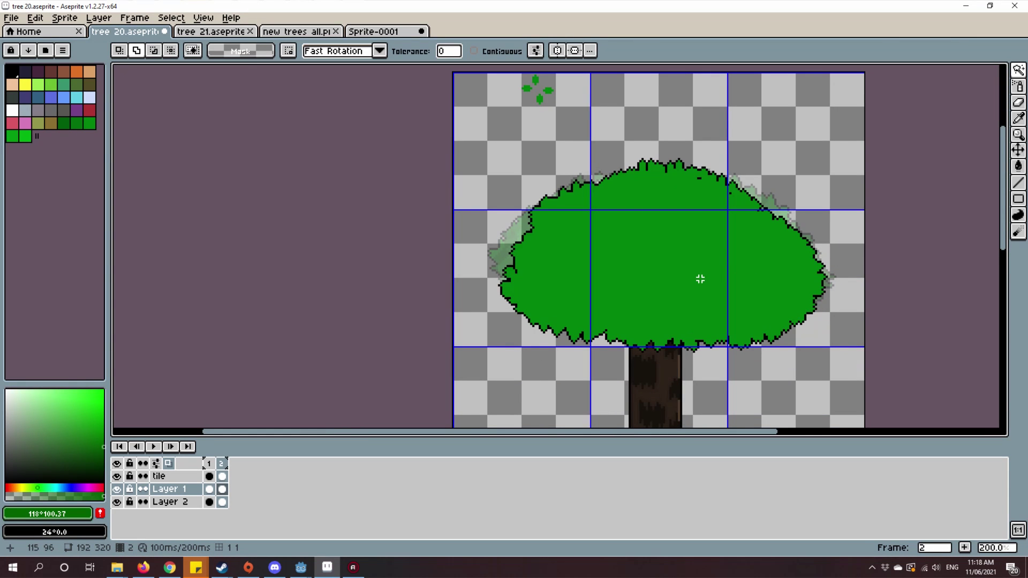
pyautogui.scroll(-1, 700, 279)
pyautogui.scroll(2, 611, 241)
pyautogui.scroll(-1, 594, 192)
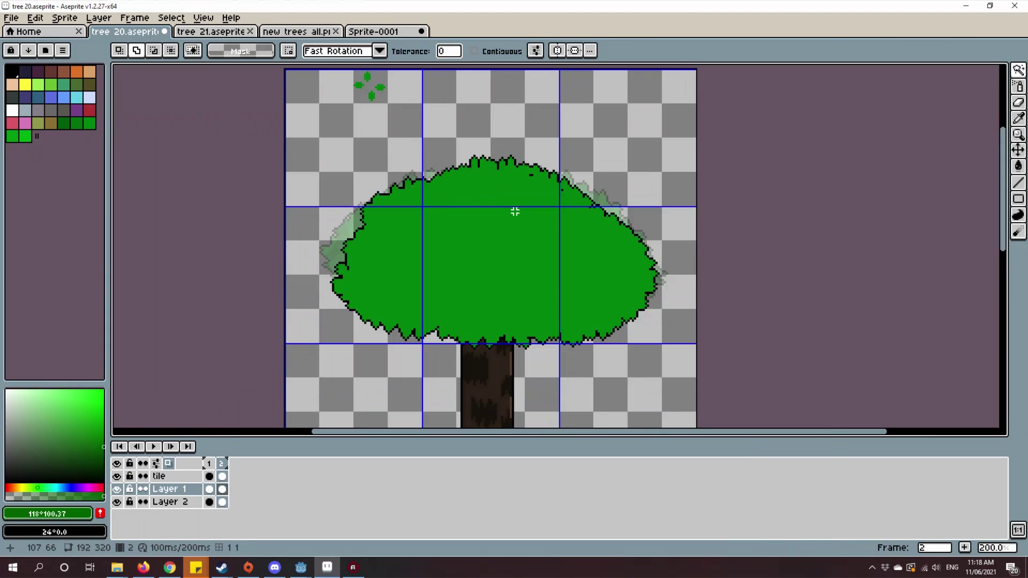
pyautogui.moveTo(505, 217); pyautogui.dragTo(618, 277)
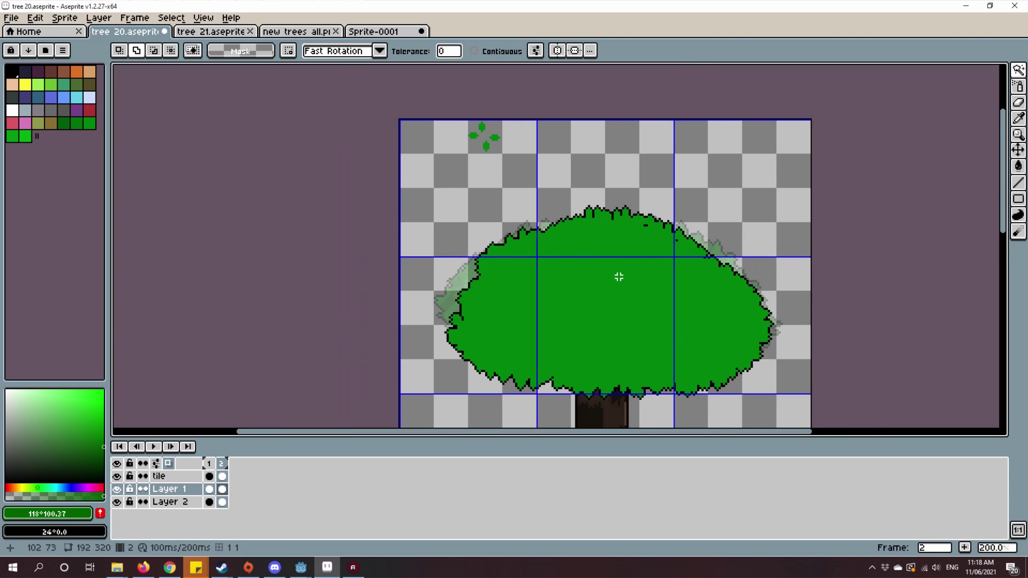
pyautogui.scroll(-1, 563, 209)
pyautogui.scroll(1, 555, 237)
pyautogui.scroll(1, 567, 257)
pyautogui.scroll(-1, 567, 258)
pyautogui.scroll(1, 562, 242)
pyautogui.scroll(-1, 610, 290)
pyautogui.scroll(4, 618, 183)
pyautogui.scroll(-2, 619, 184)
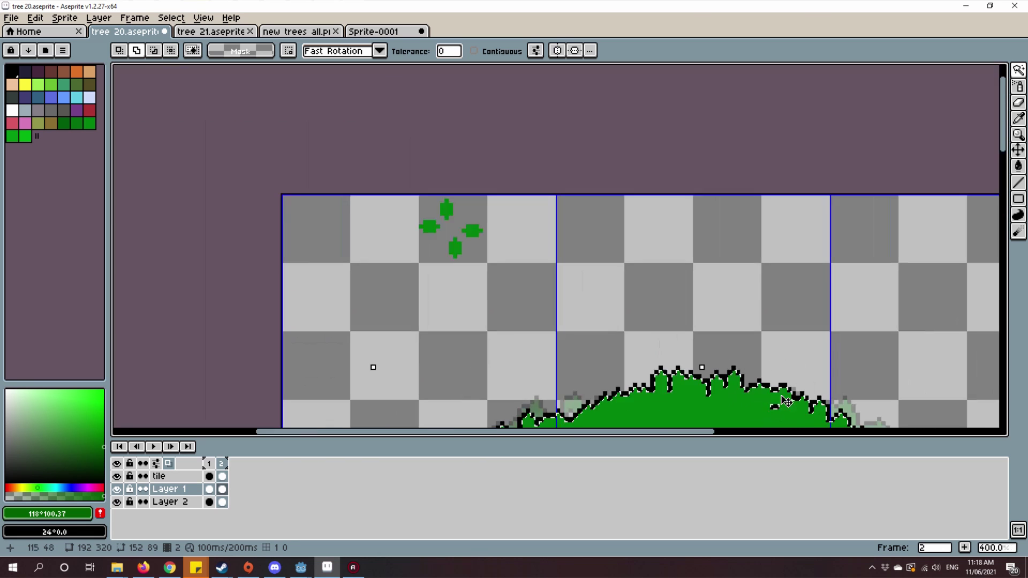
# Step: Pan the view up over the canopy to the sprite's top
pyautogui.moveTo(618, 184); pyautogui.dragTo(736, 233)
pyautogui.scroll(-1, 690, 305)
pyautogui.moveTo(690, 306); pyautogui.dragTo(747, 241)
pyautogui.scroll(1, 562, 217)
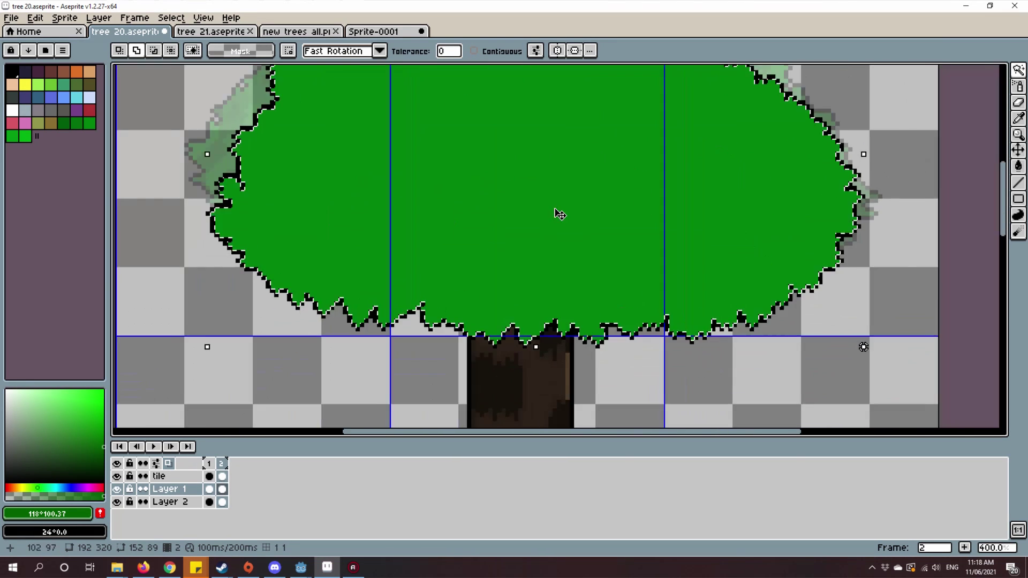
pyautogui.moveTo(563, 216); pyautogui.dragTo(538, 243)
pyautogui.scroll(-1, 538, 244)
pyautogui.scroll(1, 434, 225)
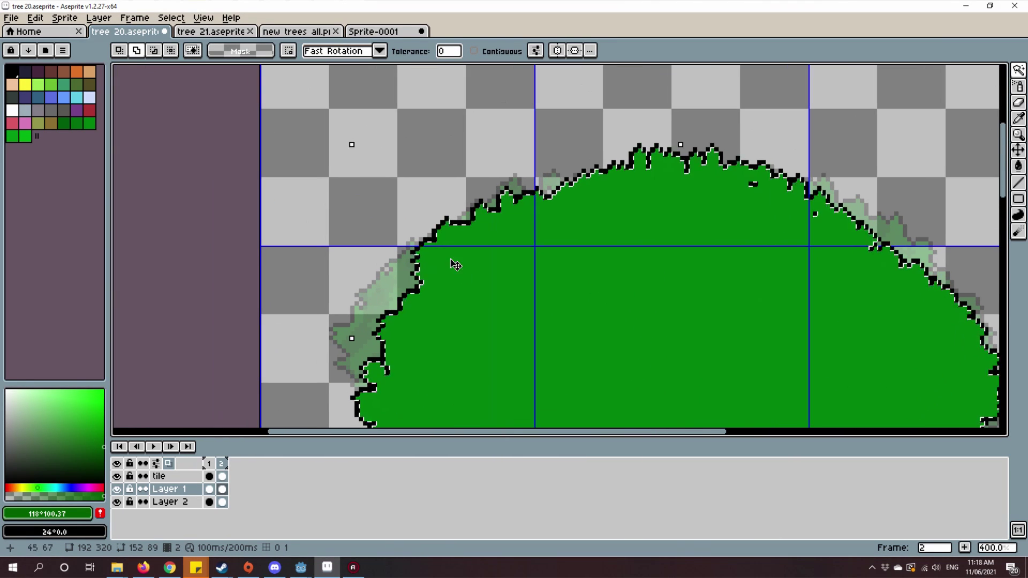
pyautogui.moveTo(482, 265)
pyautogui.mouseDown()
pyautogui.moveTo(446, 257)
pyautogui.moveTo(466, 321)
pyautogui.mouseUp()
pyautogui.press('b')
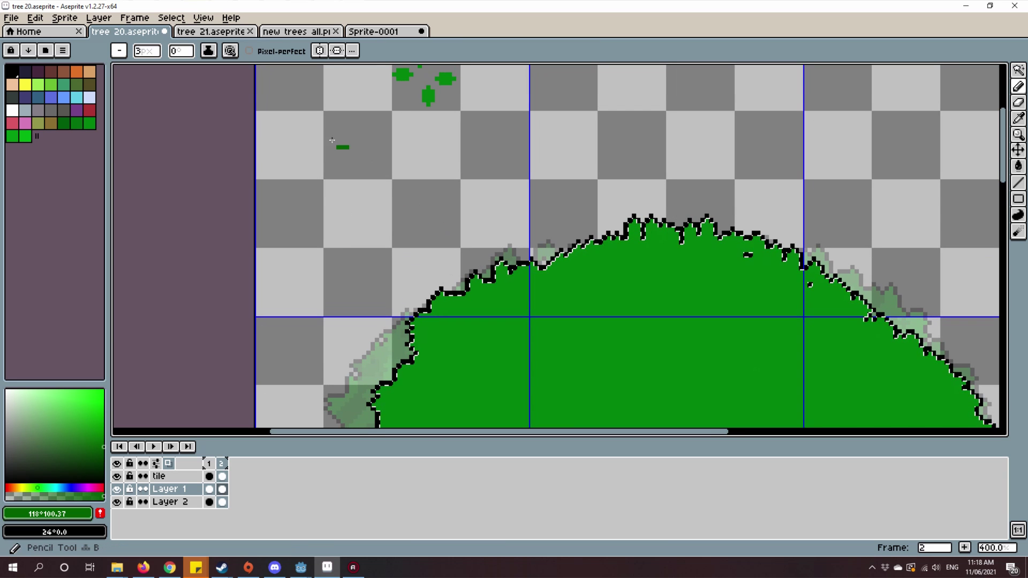
pyautogui.moveTo(449, 265); pyautogui.dragTo(453, 318)
pyautogui.scroll(2, 450, 153)
pyautogui.scroll(-1, 530, 242)
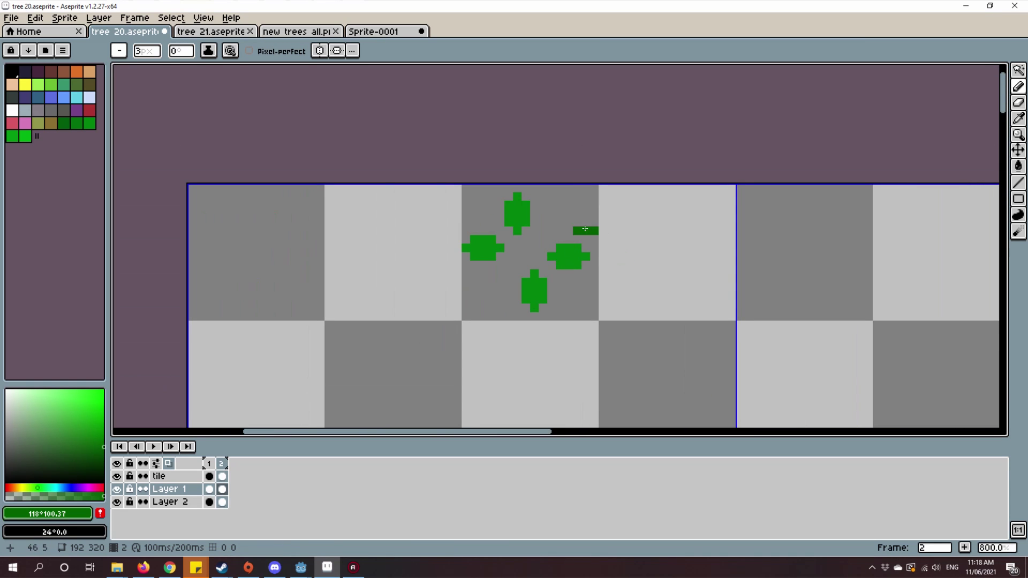
pyautogui.scroll(-1, 694, 200)
pyautogui.scroll(-3, 707, 219)
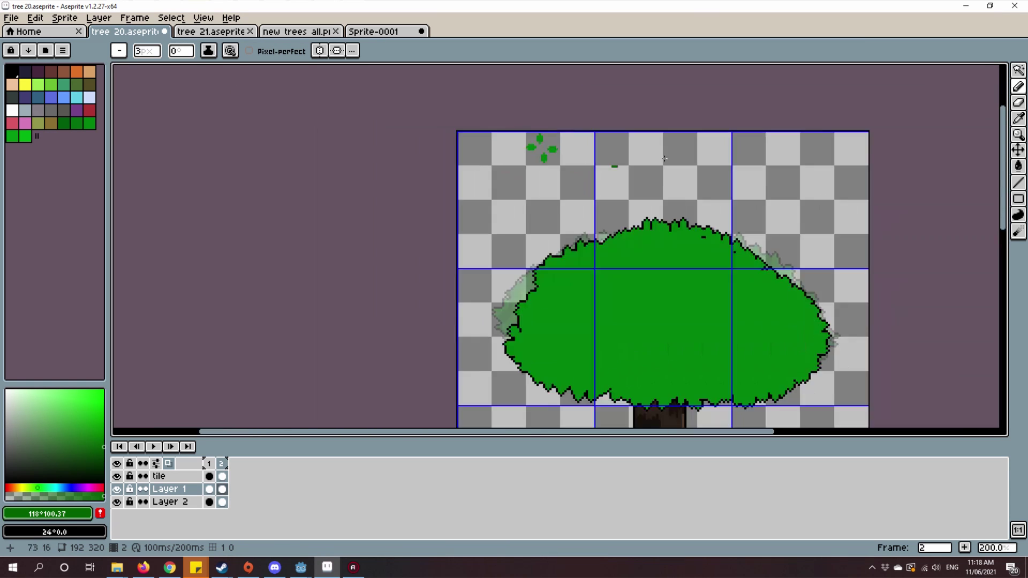
pyautogui.click(1017, 70)
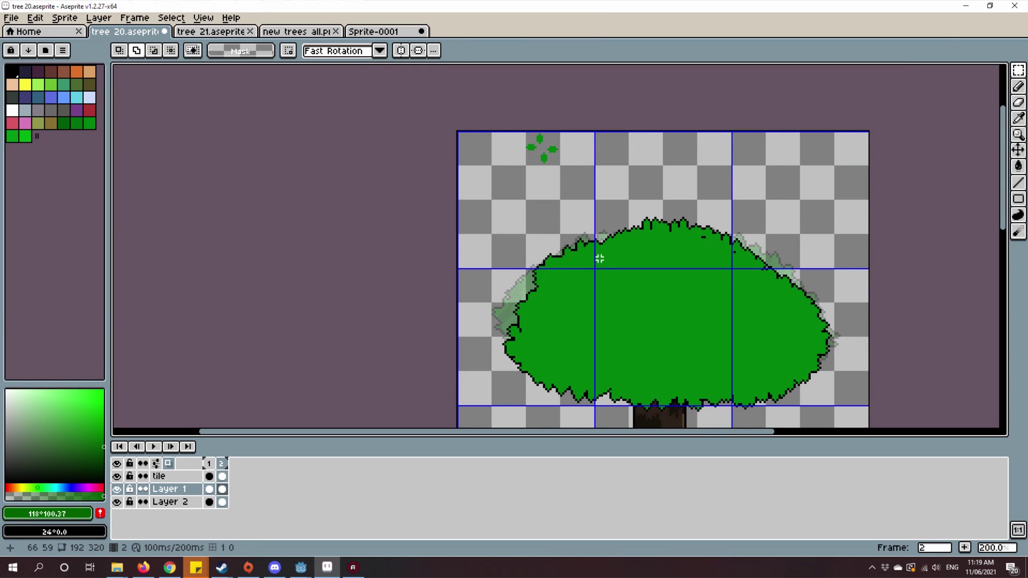
# Step: Give the Pencil a round brush shape, then return to the Rectangular Marquee
pyautogui.press('b')
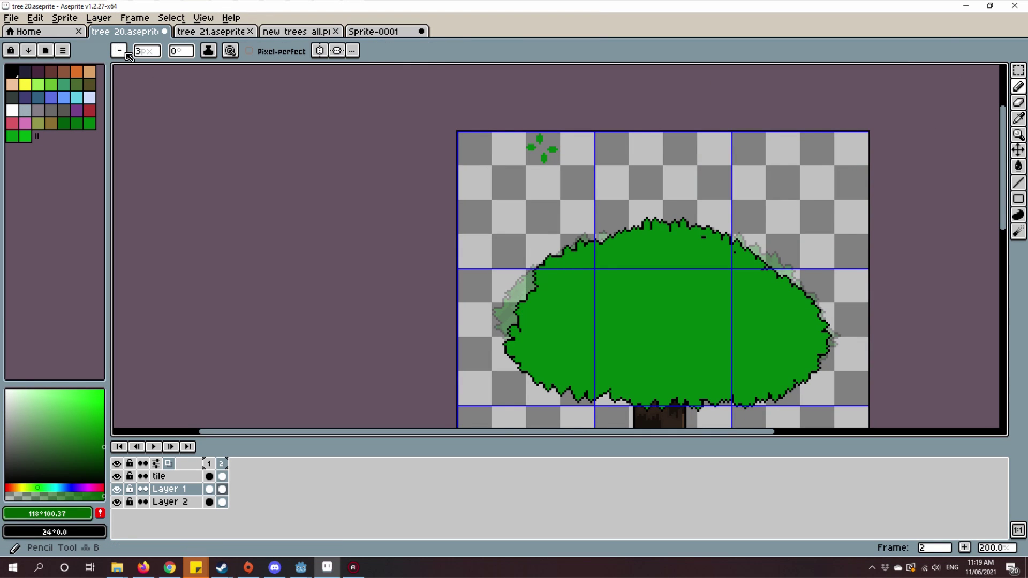
pyautogui.click(121, 51)
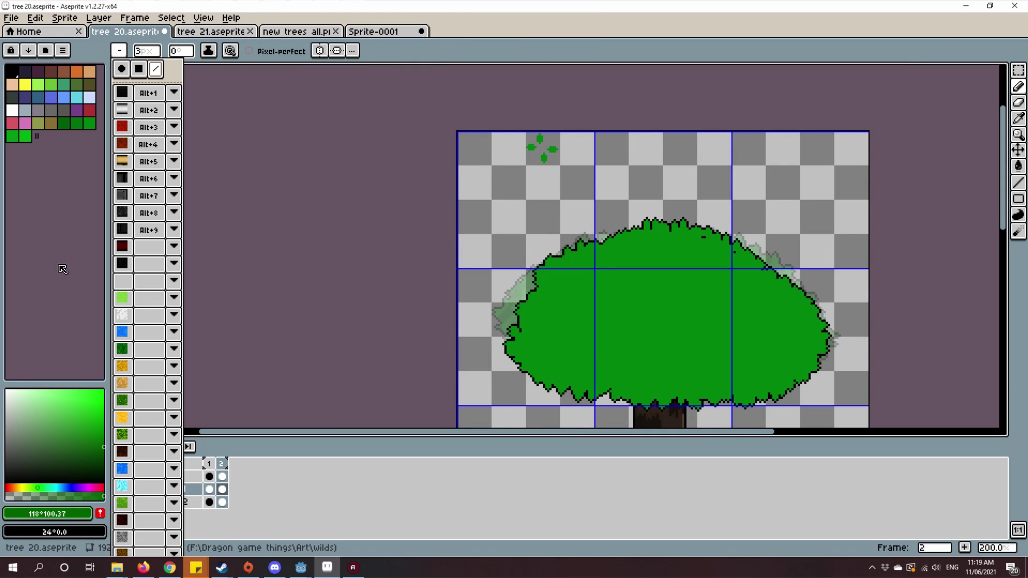
pyautogui.click(120, 70)
pyautogui.scroll(2, 651, 150)
pyautogui.scroll(2, 611, 161)
pyautogui.click(1018, 81)
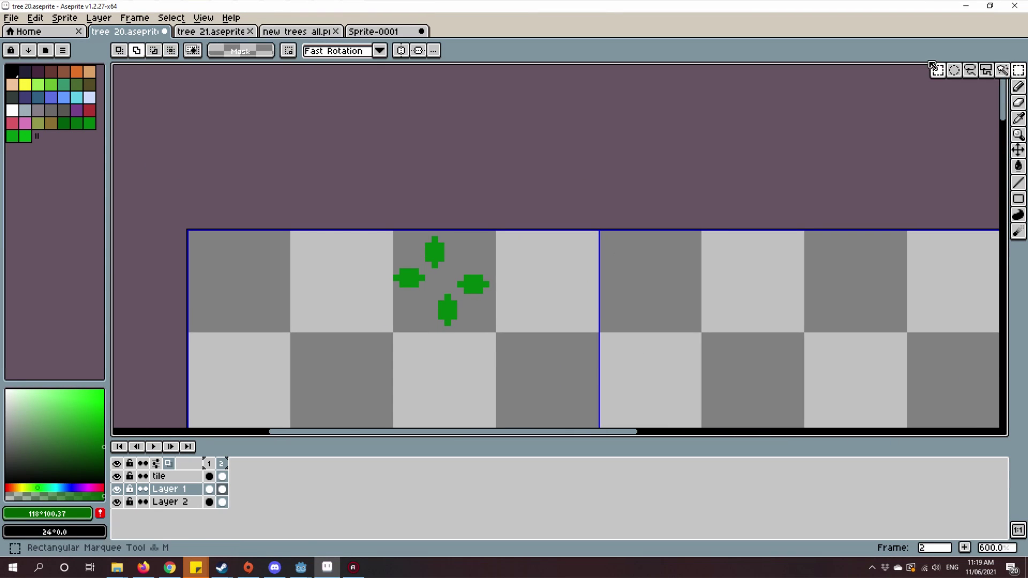
pyautogui.scroll(1, 589, 330)
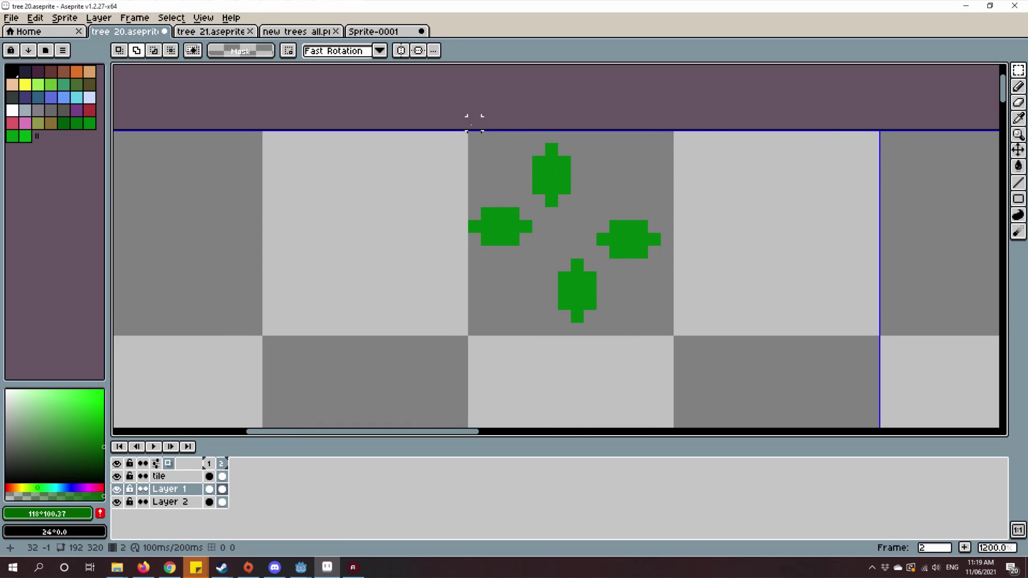
# Step: Hide the 'tile' layer and review the Layers options in Export Sprite Sheet
pyautogui.click(116, 488)
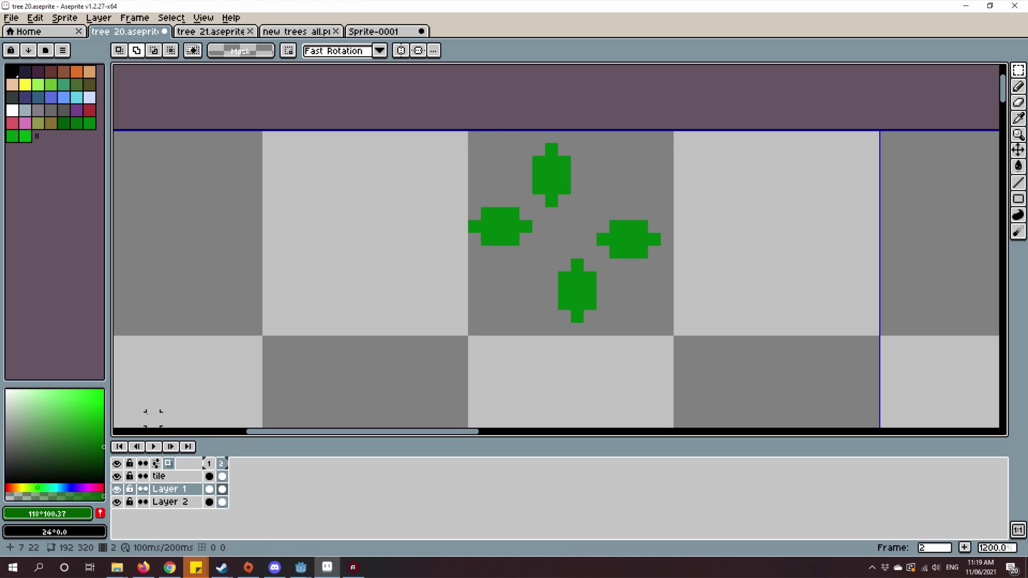
pyautogui.click(117, 479)
pyautogui.click(12, 18)
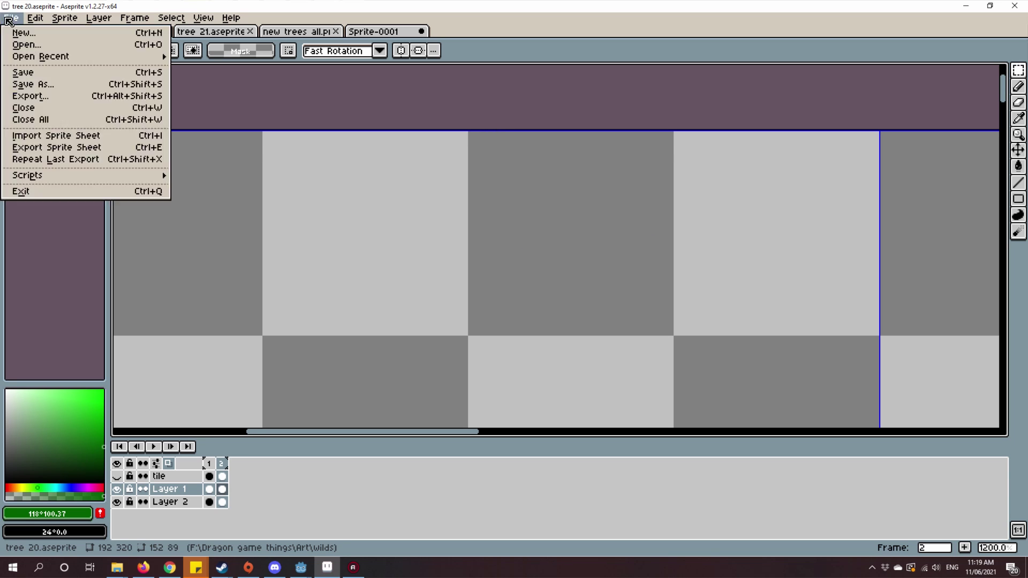
pyautogui.click(63, 147)
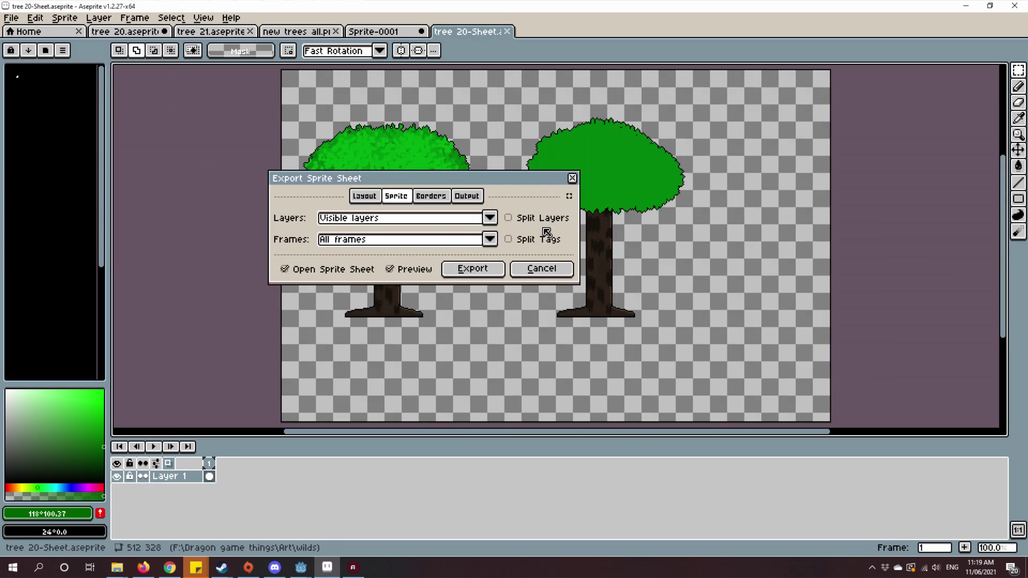
pyautogui.click(371, 220)
pyautogui.click(403, 218)
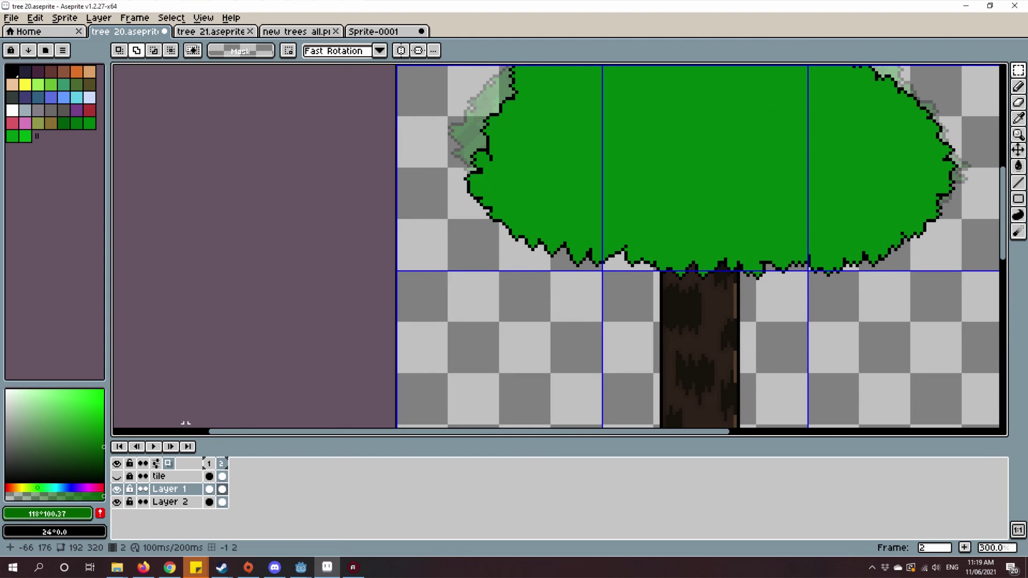
pyautogui.scroll(-1, 185, 421)
pyautogui.scroll(-1, 185, 422)
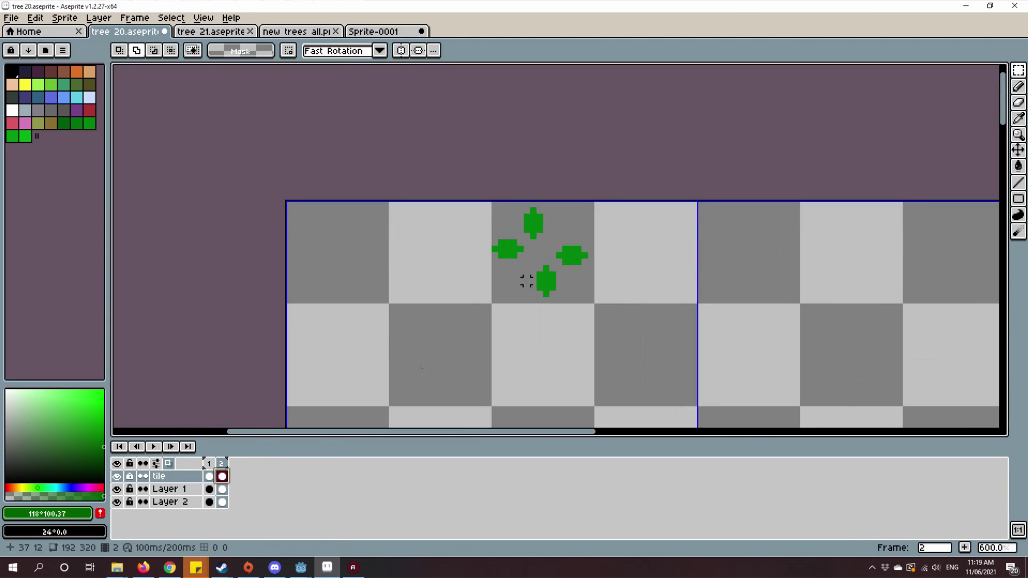
pyautogui.doubleClick(560, 261)
pyautogui.scroll(3, 481, 205)
pyautogui.scroll(-5, 514, 199)
pyautogui.scroll(3, 610, 273)
pyautogui.scroll(3, 660, 295)
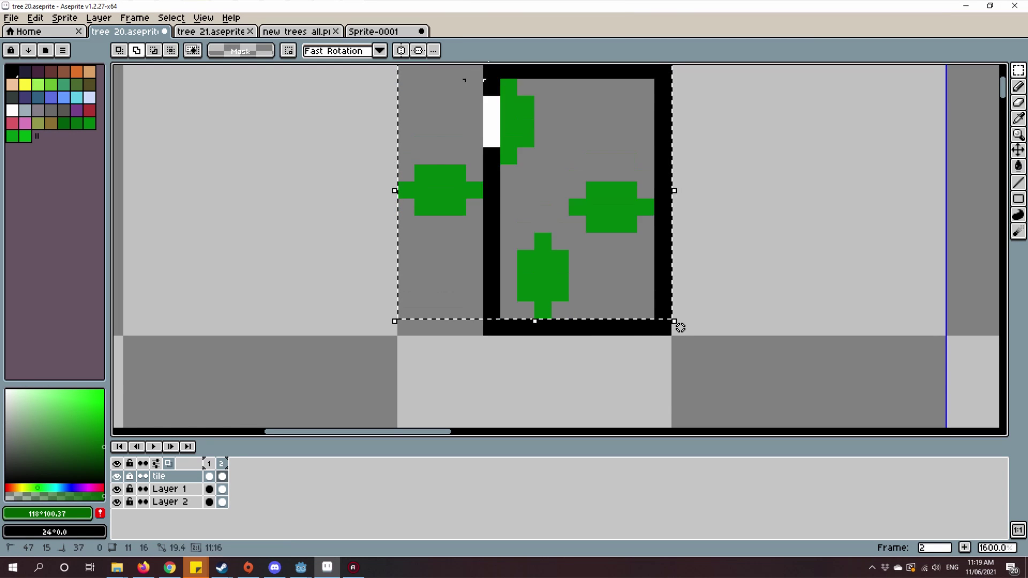
pyautogui.scroll(3, 678, 298)
pyautogui.scroll(-2, 679, 403)
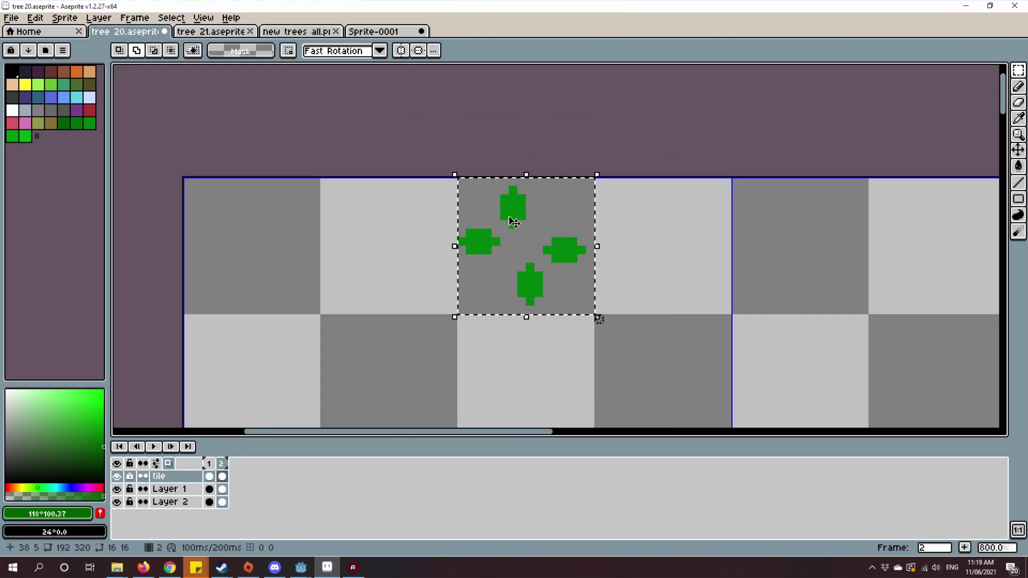
pyautogui.scroll(-2, 610, 297)
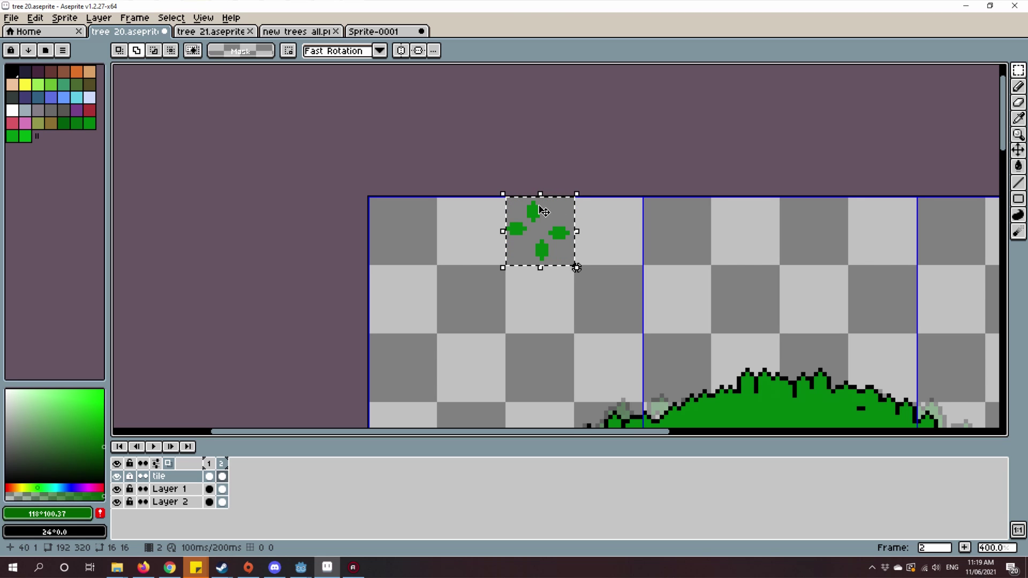
pyautogui.scroll(-1, 544, 211)
pyautogui.scroll(1, 511, 176)
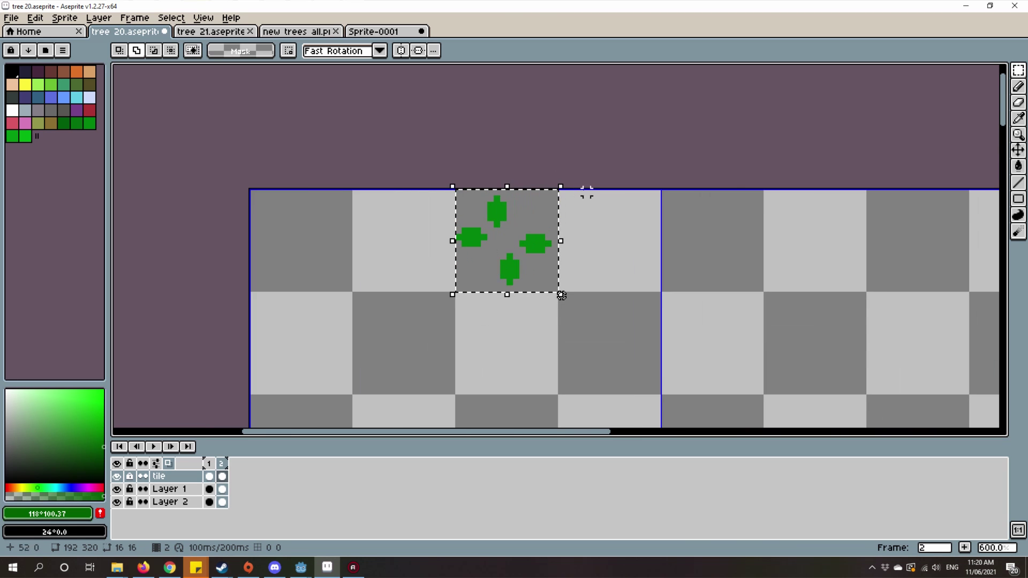
pyautogui.scroll(3, 642, 137)
pyautogui.scroll(-2, 655, 97)
pyautogui.scroll(-1, 703, 201)
pyautogui.scroll(3, 703, 201)
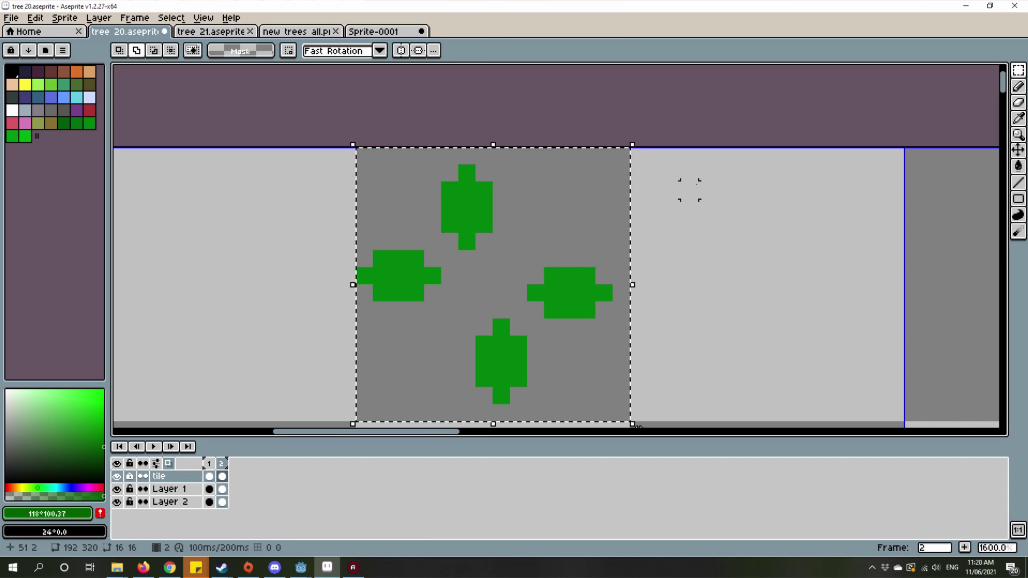
# Step: Turn the leaf cluster into a custom brush, test-stamp it on Layer 2, then select Layer 1
pyautogui.press('Escape')
pyautogui.press('b')
pyautogui.scroll(-4, 696, 185)
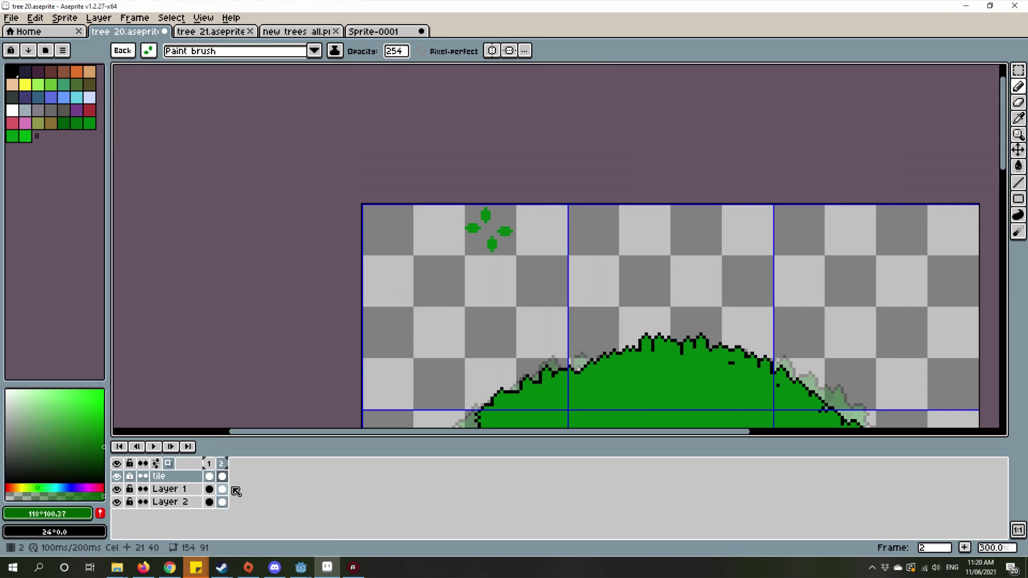
pyautogui.click(223, 501)
pyautogui.moveTo(505, 237); pyautogui.dragTo(508, 254)
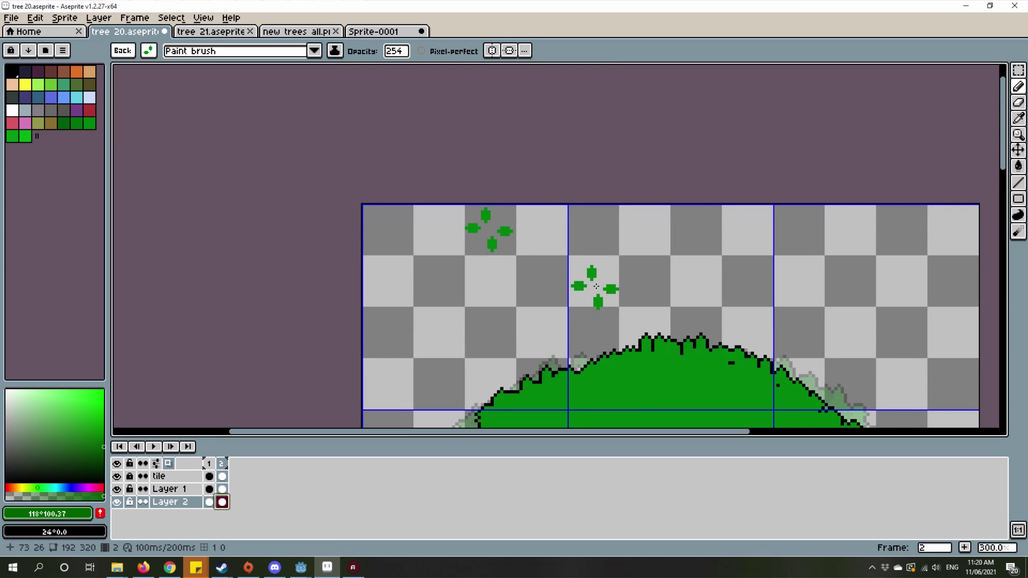
pyautogui.click(223, 489)
pyautogui.scroll(-2, 514, 265)
# Step: Bring the canopy into view and test-spray the leaf brush on its left edge
pyautogui.moveTo(514, 322); pyautogui.dragTo(514, 242)
pyautogui.scroll(2, 581, 175)
pyautogui.hotkey('ctrl', 'a')
pyautogui.scroll(-3, 562, 225)
pyautogui.scroll(2, 514, 241)
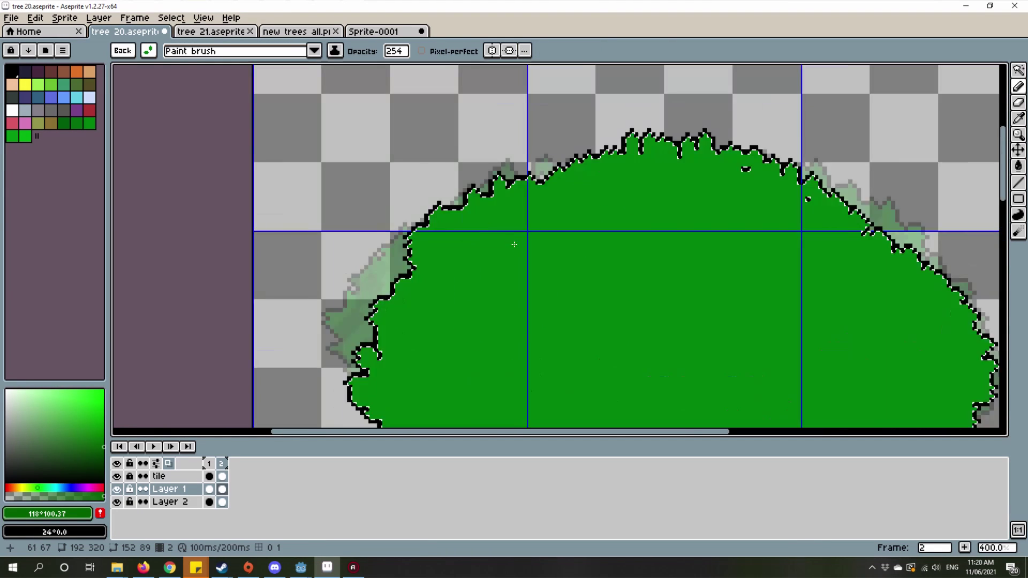
pyautogui.scroll(1, 498, 225)
pyautogui.moveTo(289, 138); pyautogui.dragTo(463, 231)
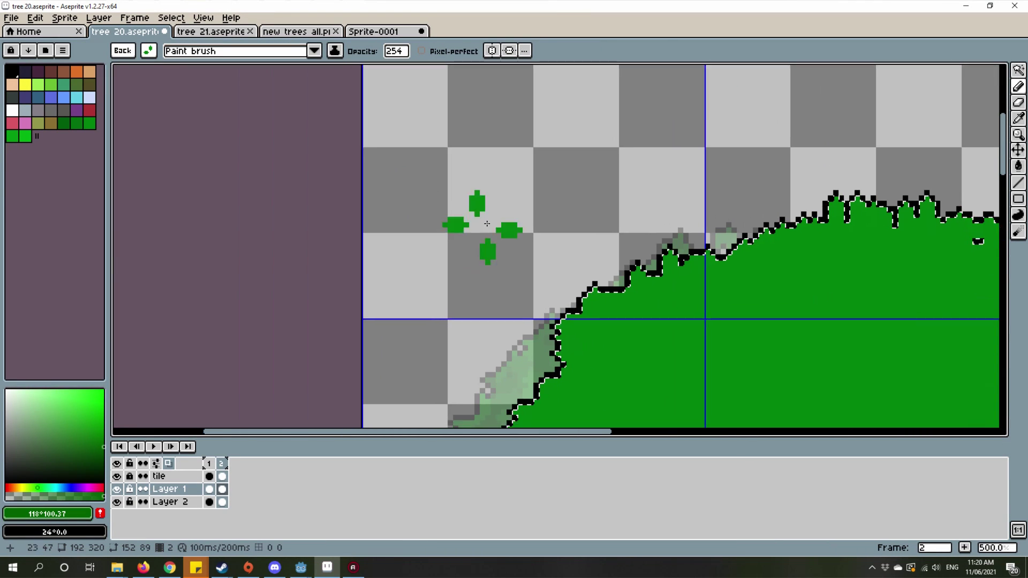
pyautogui.press('b')
pyautogui.scroll(-2, 546, 225)
pyautogui.click(434, 270)
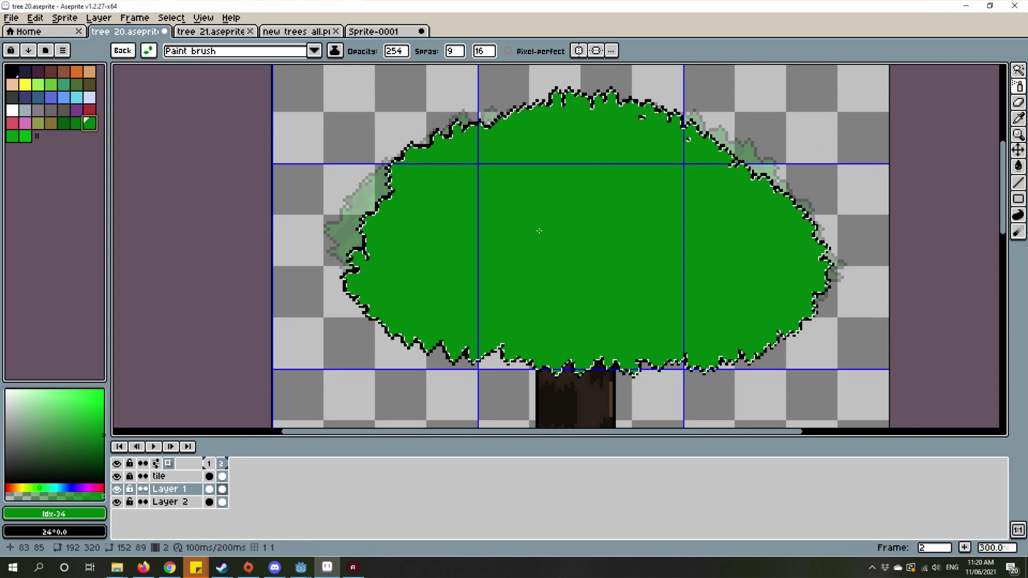
# Step: Set the spray width to 8 and spray darker green leaves across the lower foliage
pyautogui.click(331, 287)
pyautogui.hotkey('ctrl', 'z')
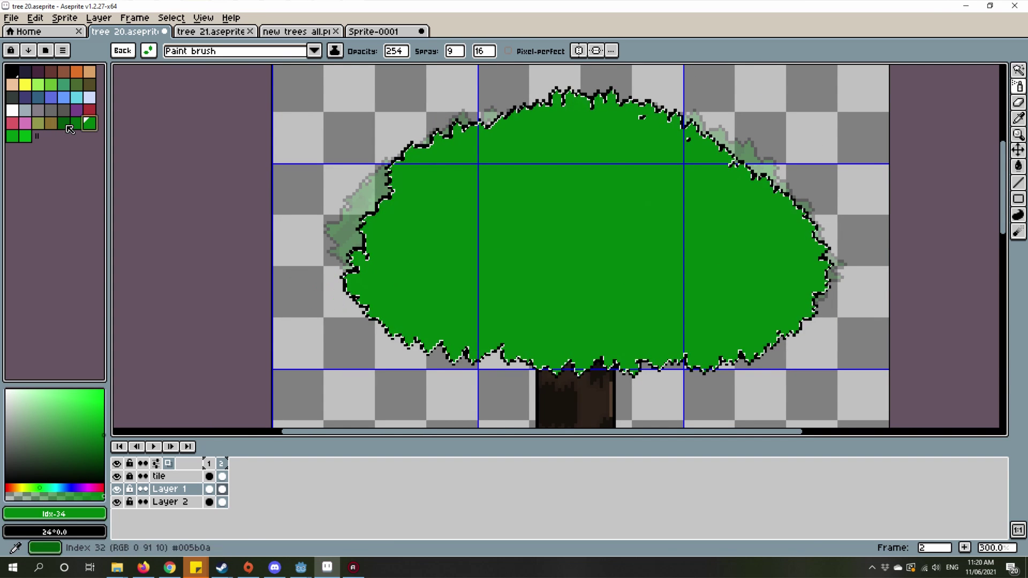
pyautogui.click(450, 330)
pyautogui.hotkey('ctrl', 'z')
pyautogui.moveTo(449, 326); pyautogui.dragTo(386, 350)
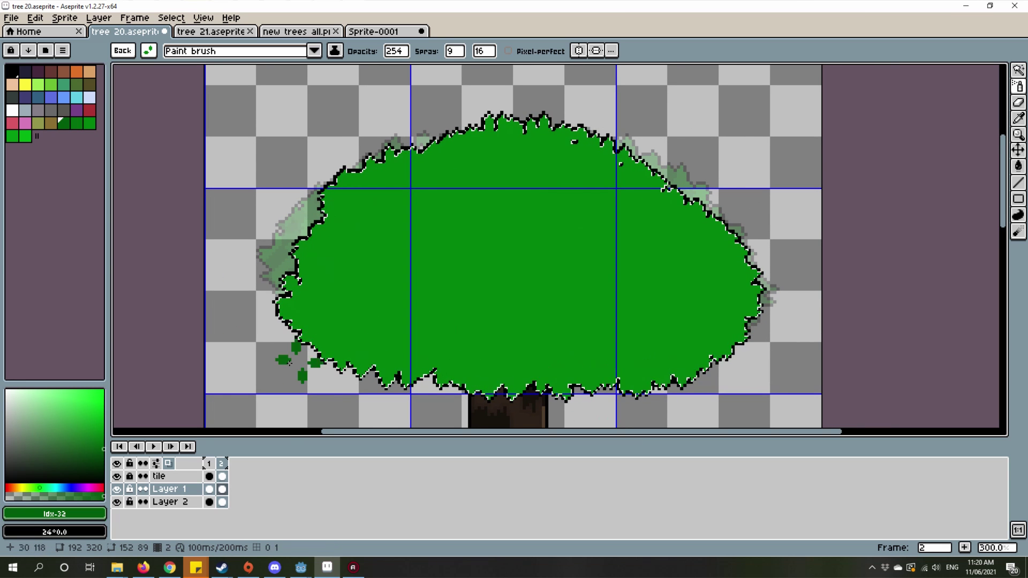
pyautogui.click(482, 51)
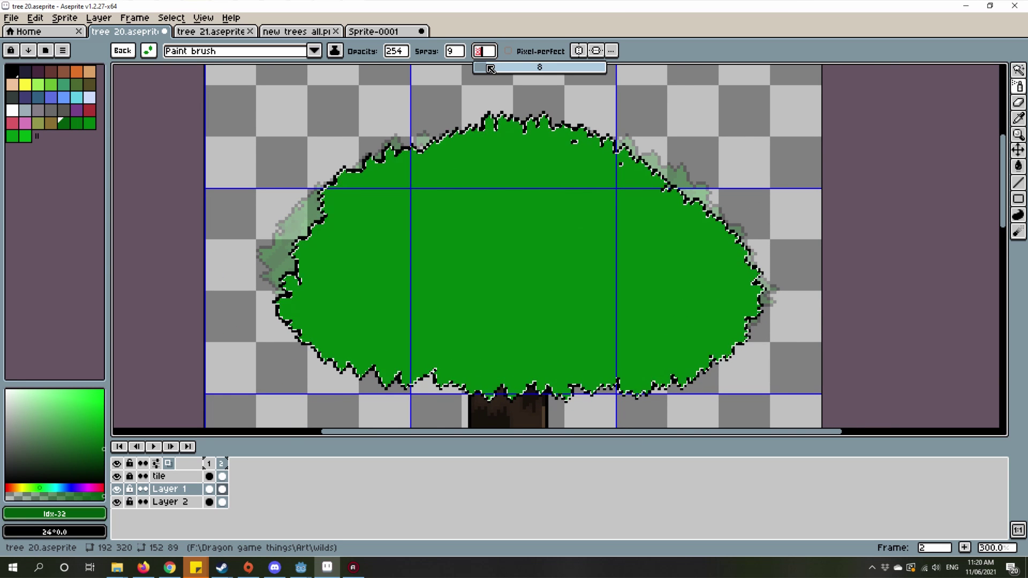
pyautogui.write('8')
pyautogui.moveTo(297, 298)
pyautogui.mouseDown()
pyautogui.moveTo(684, 237)
pyautogui.moveTo(402, 145)
pyautogui.mouseUp()
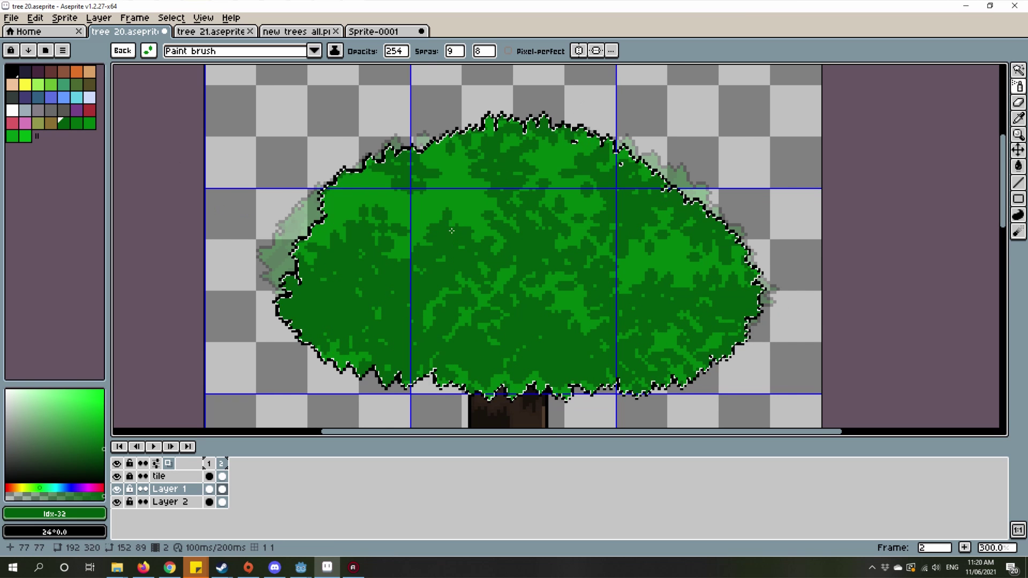
# Step: Pick dark green, undo stray leaves outside the tree, and recenter the view
pyautogui.click(76, 128)
pyautogui.moveTo(229, 249); pyautogui.dragTo(255, 271)
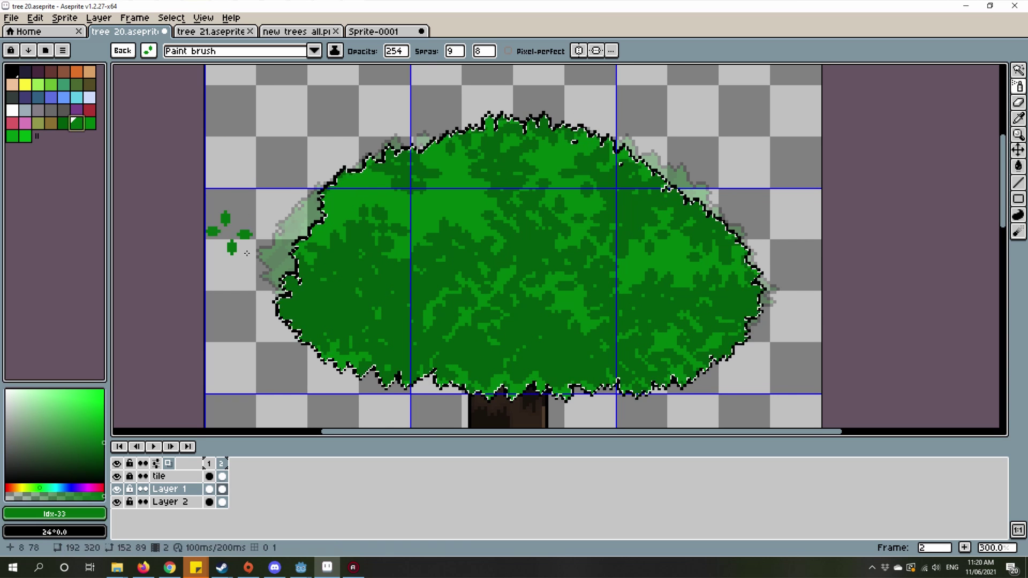
pyautogui.hotkey('ctrl', 'z')
pyautogui.moveTo(144, 229); pyautogui.dragTo(180, 228)
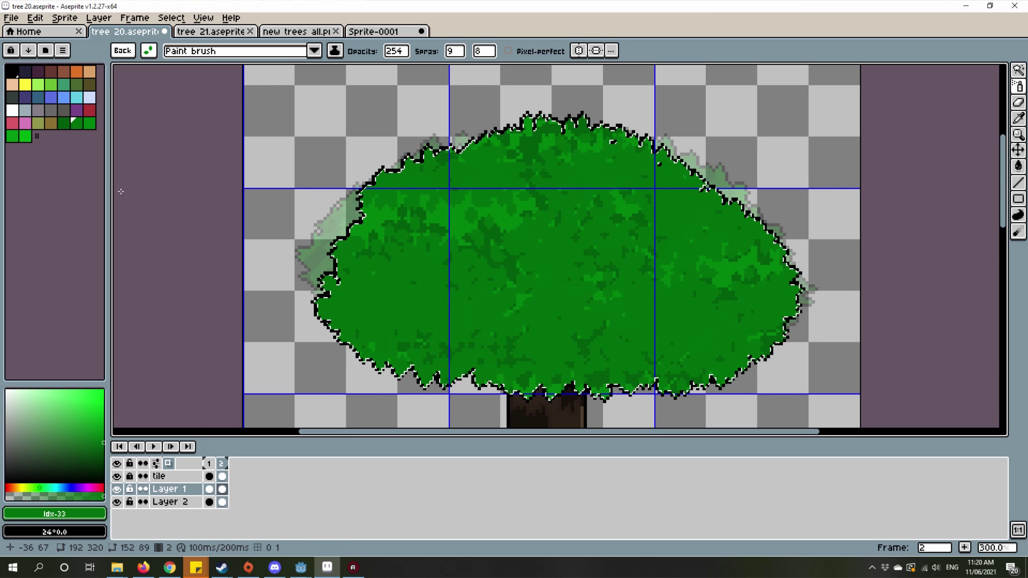
pyautogui.click(63, 123)
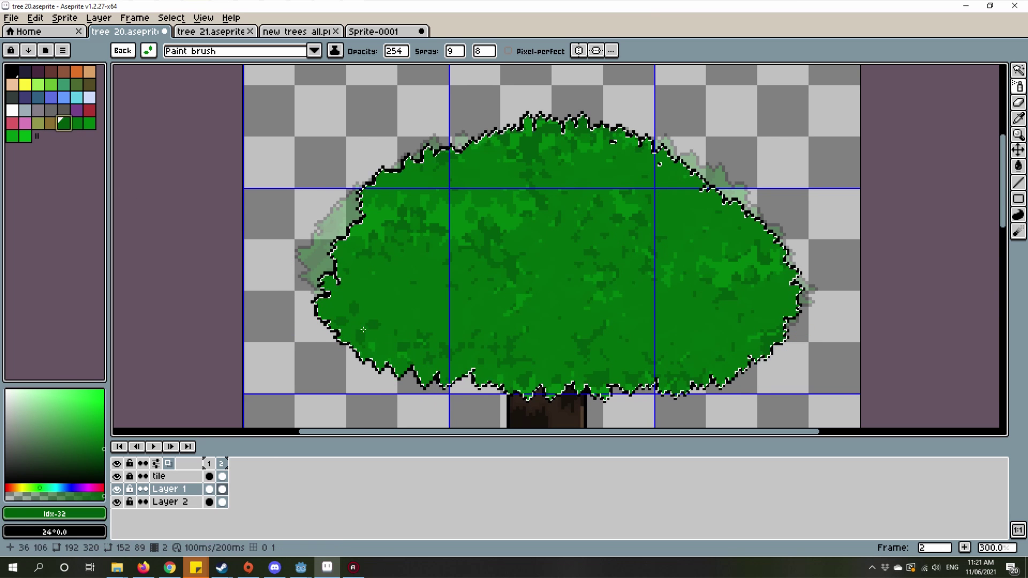
pyautogui.moveTo(399, 346)
pyautogui.mouseDown()
pyautogui.moveTo(563, 343)
pyautogui.moveTo(396, 344)
pyautogui.mouseUp()
# Step: Spray progressively lighter greens across the upper canopy
pyautogui.click(87, 122)
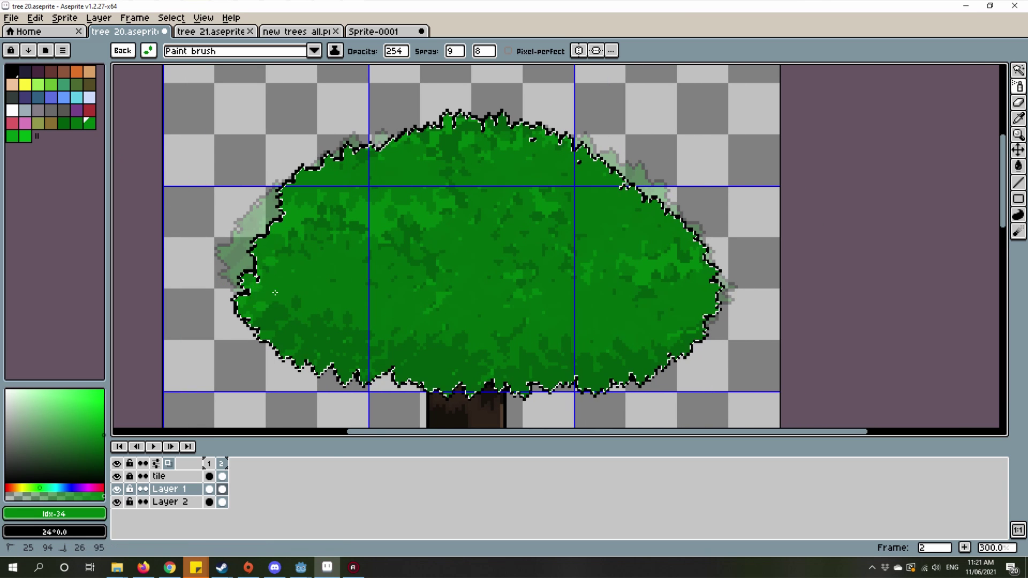
pyautogui.moveTo(443, 313)
pyautogui.mouseDown()
pyautogui.moveTo(434, 281)
pyautogui.moveTo(361, 233)
pyautogui.moveTo(522, 170)
pyautogui.moveTo(510, 331)
pyautogui.mouseUp()
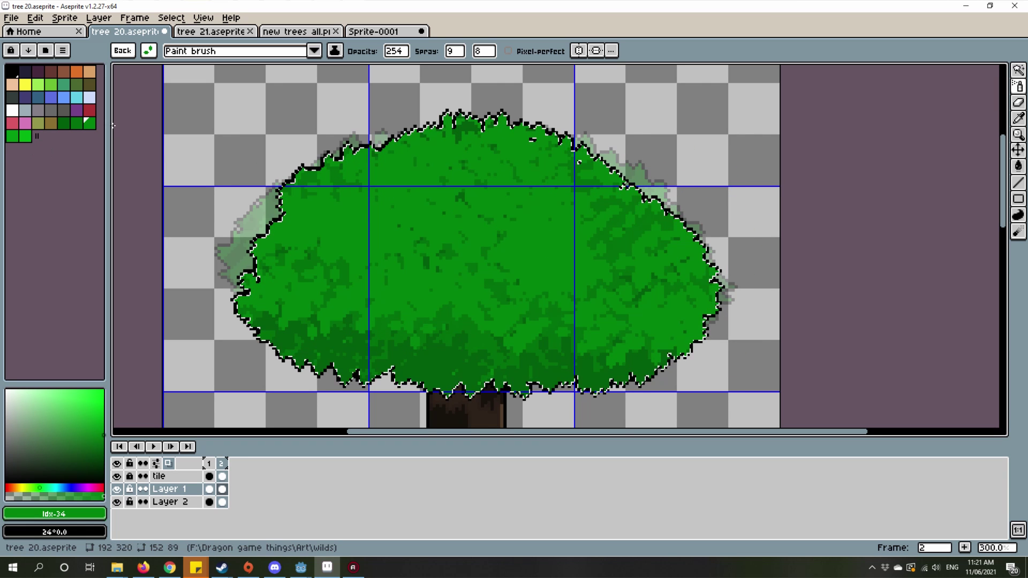
pyautogui.click(24, 136)
pyautogui.moveTo(265, 241)
pyautogui.mouseDown()
pyautogui.moveTo(351, 231)
pyautogui.moveTo(627, 241)
pyautogui.mouseUp()
pyautogui.moveTo(434, 193); pyautogui.dragTo(642, 225)
pyautogui.scroll(-1, 524, 236)
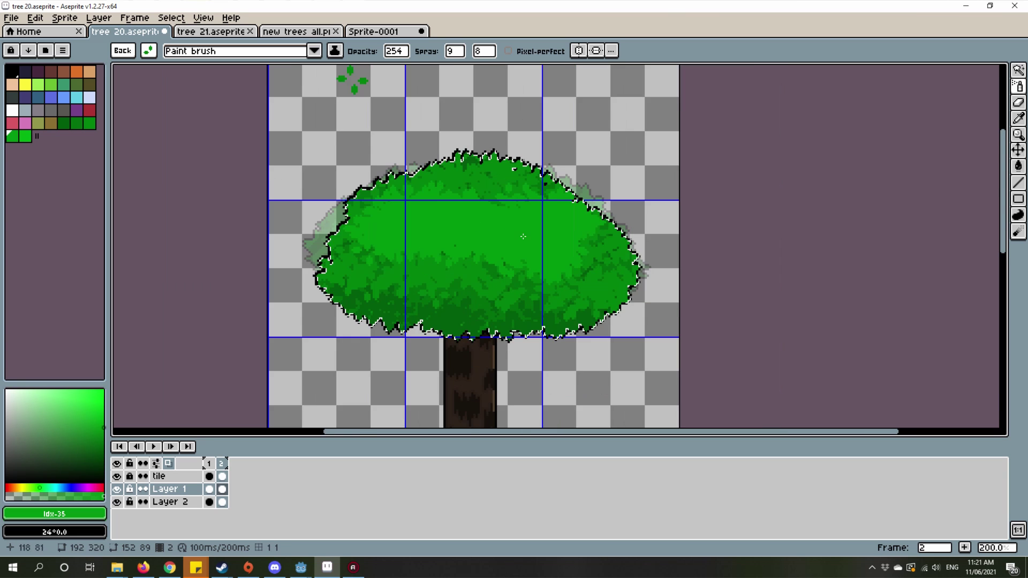
pyautogui.scroll(1, 524, 236)
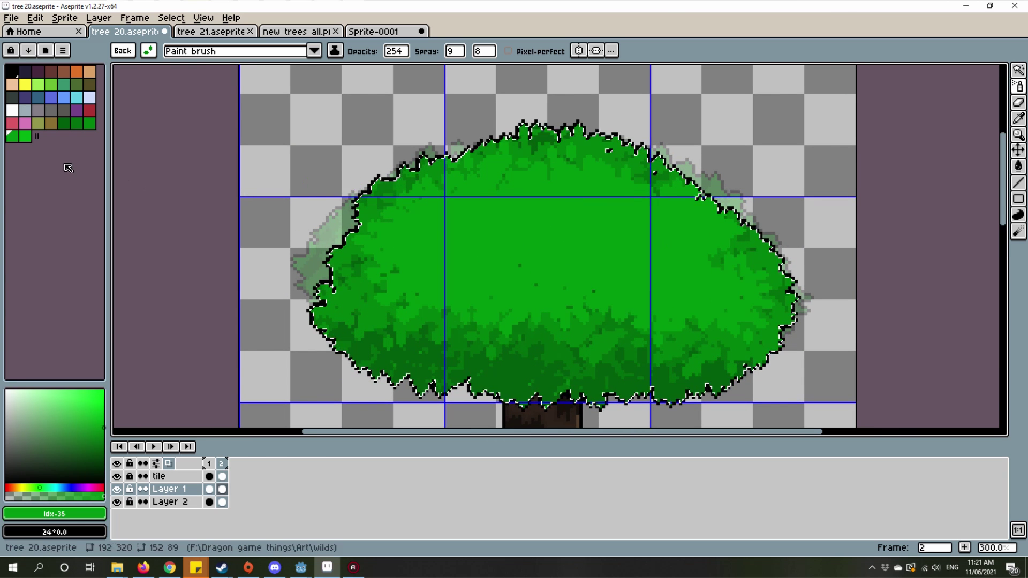
pyautogui.click(24, 135)
# Step: Spray bright green leaves across the canopy's centre
pyautogui.moveTo(498, 305); pyautogui.dragTo(723, 305)
pyautogui.moveTo(402, 225); pyautogui.dragTo(622, 205)
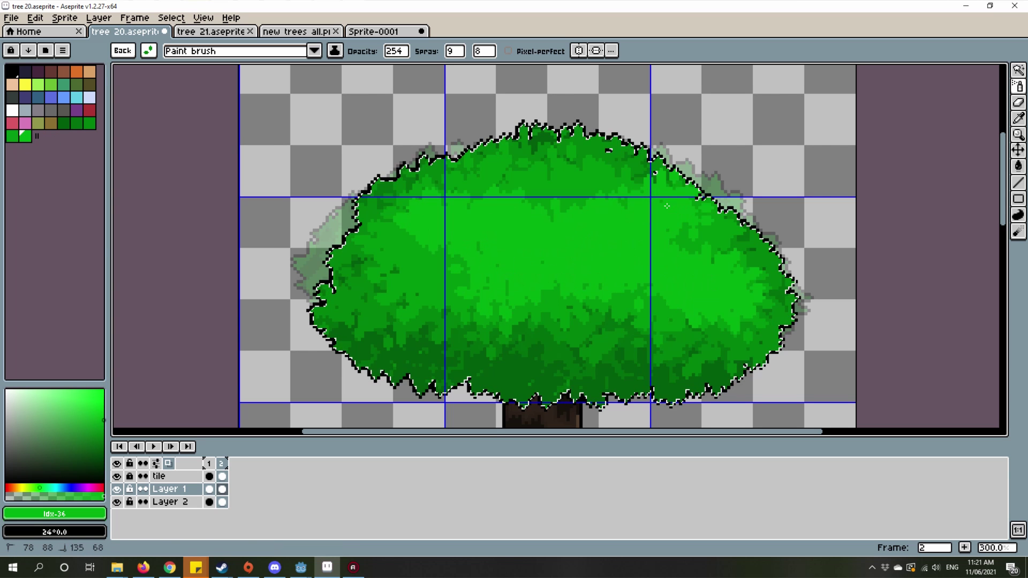
pyautogui.scroll(-3, 621, 206)
pyautogui.scroll(3, 498, 225)
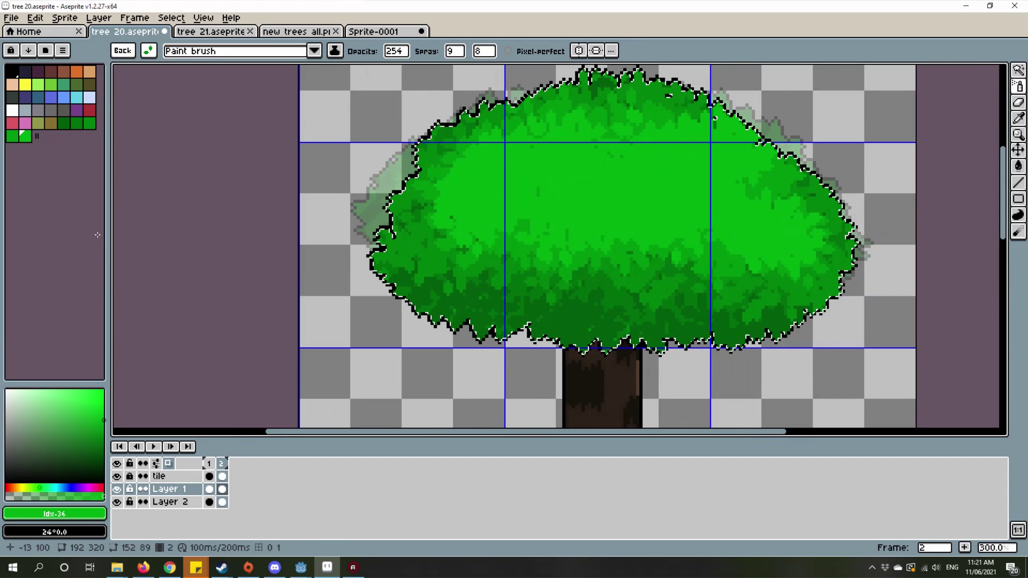
pyautogui.moveTo(567, 201); pyautogui.dragTo(546, 252)
pyautogui.scroll(-3, 503, 236)
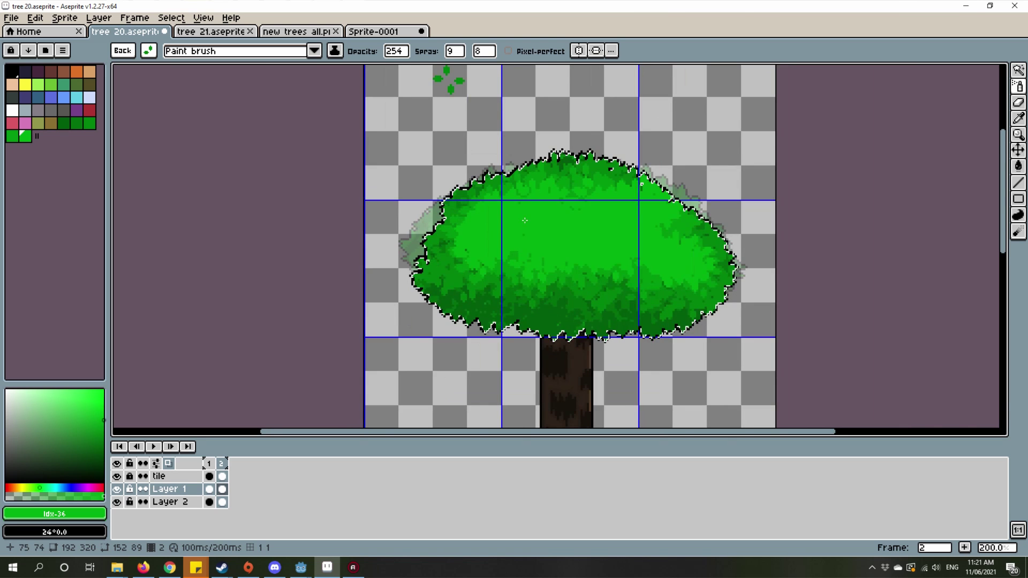
pyautogui.scroll(3, 506, 241)
pyautogui.scroll(1, 509, 253)
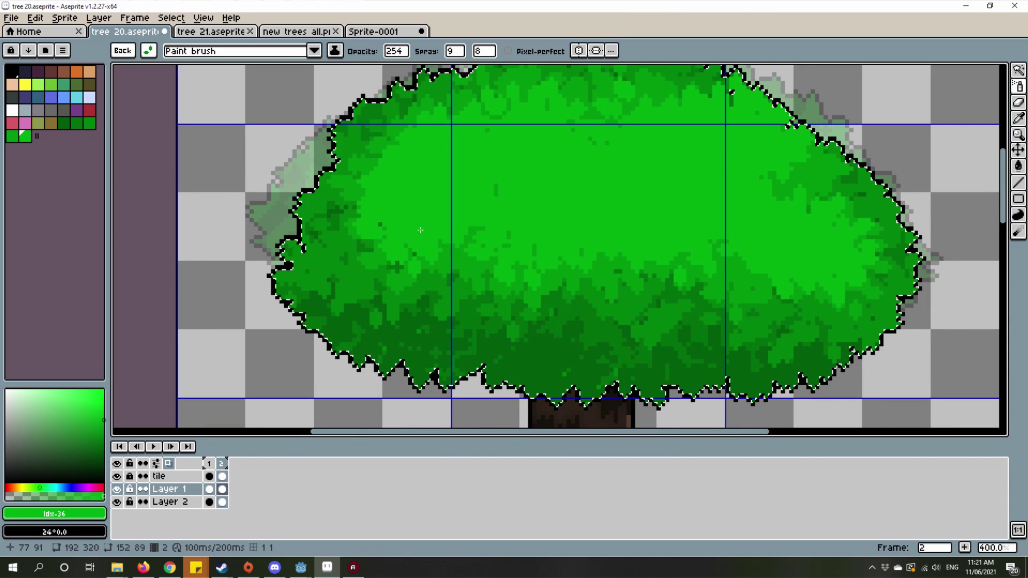
# Step: Dab light-green leaves over the lower-left canopy, then pick another green swatch
pyautogui.click(353, 303)
pyautogui.click(336, 319)
pyautogui.click(373, 323)
pyautogui.click(450, 299)
pyautogui.click(473, 317)
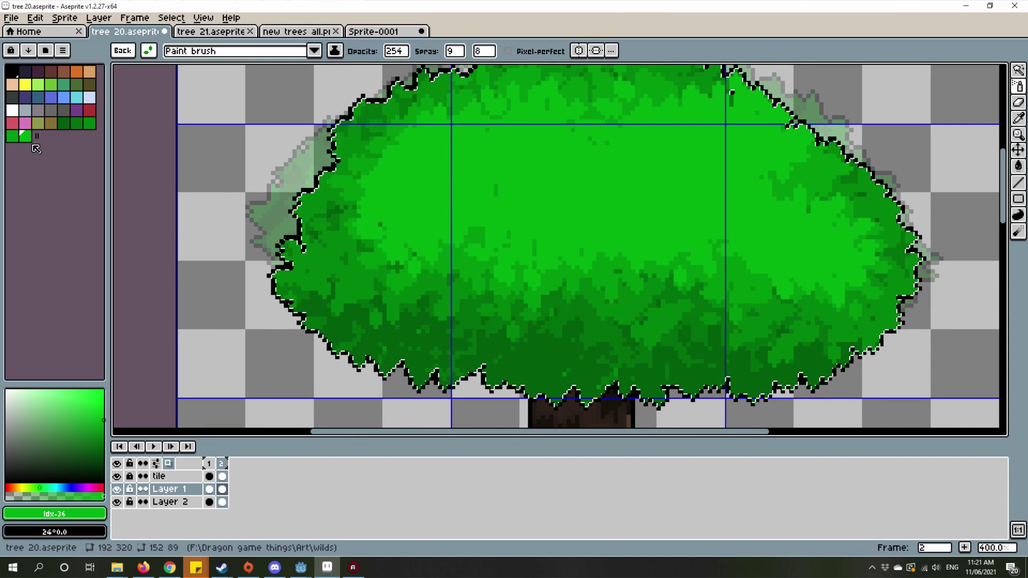
pyautogui.moveTo(204, 357); pyautogui.dragTo(196, 317)
pyautogui.scroll(-1, 242, 310)
pyautogui.scroll(1, 477, 265)
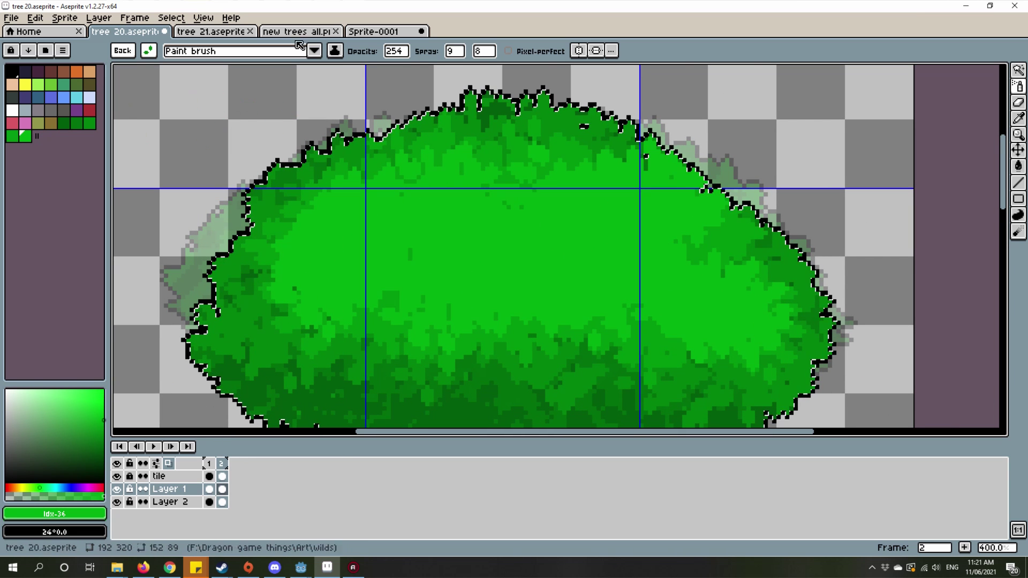
pyautogui.click(90, 125)
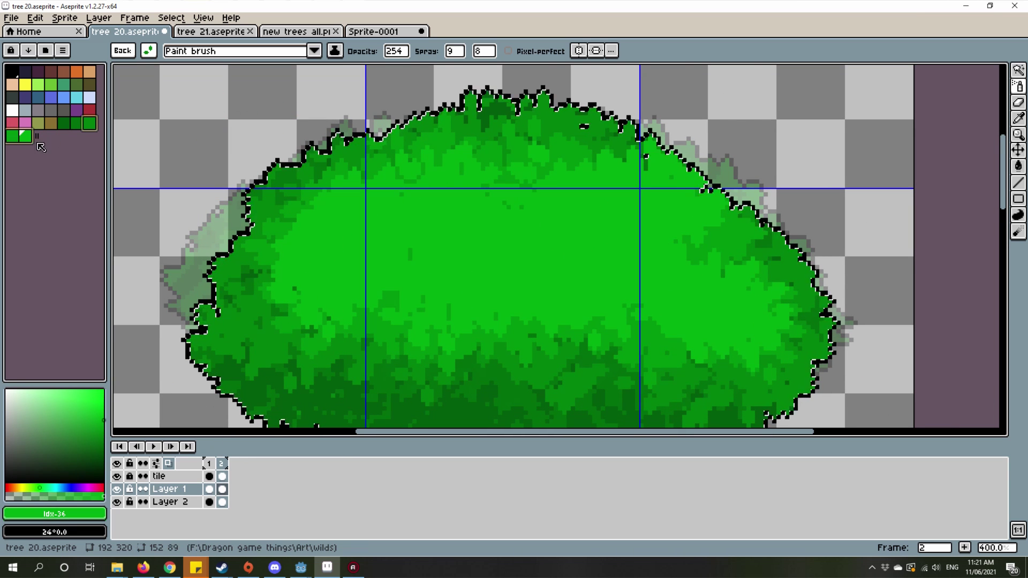
pyautogui.scroll(-1, 640, 139)
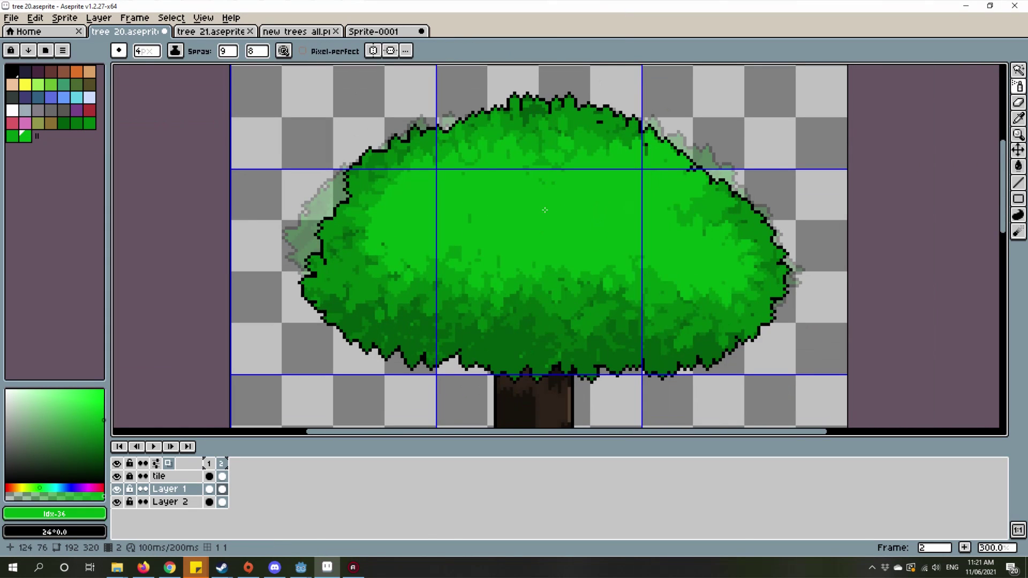
pyautogui.scroll(-2, 599, 226)
pyautogui.scroll(2, 660, 258)
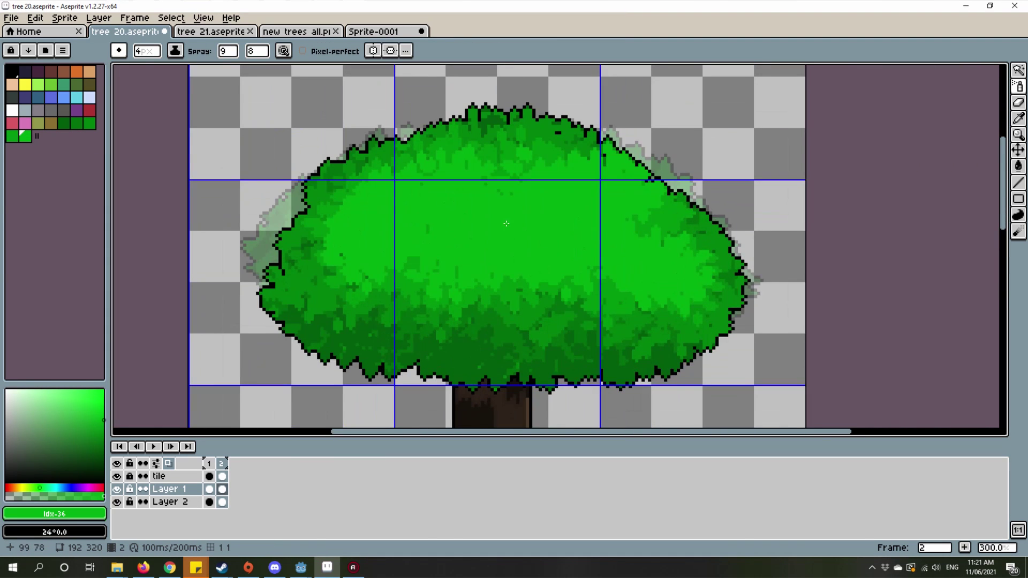